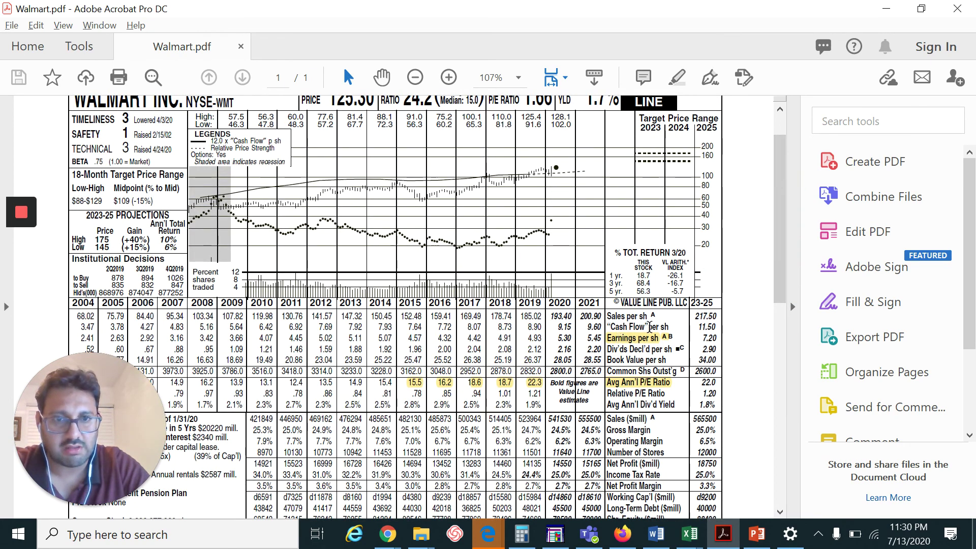
scroll(641, 380, "down", 5)
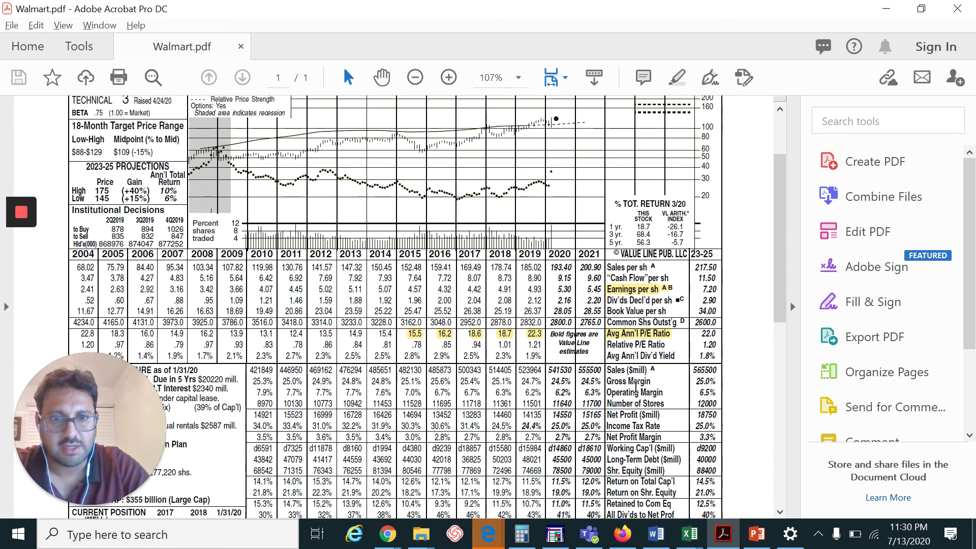
left_click_drag(603, 368, 657, 370)
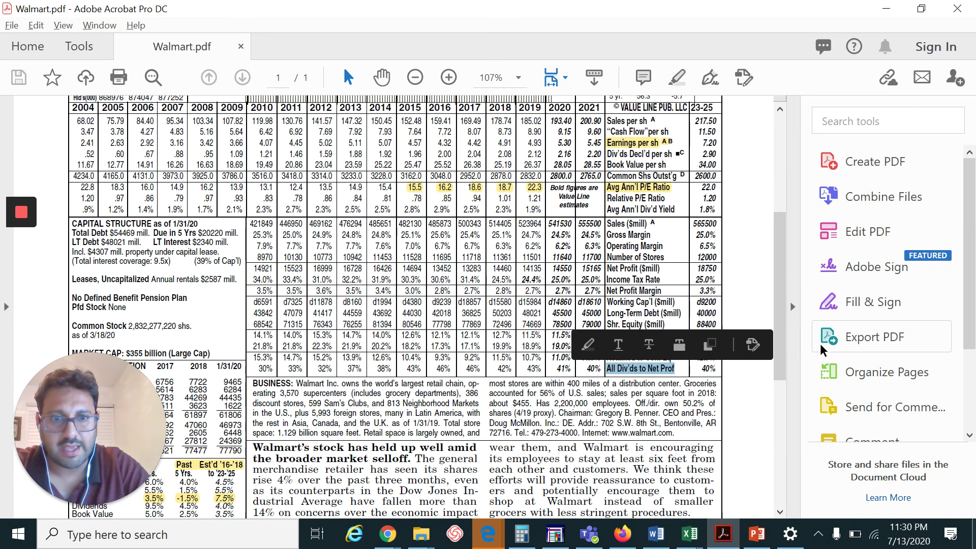
left_click(764, 410)
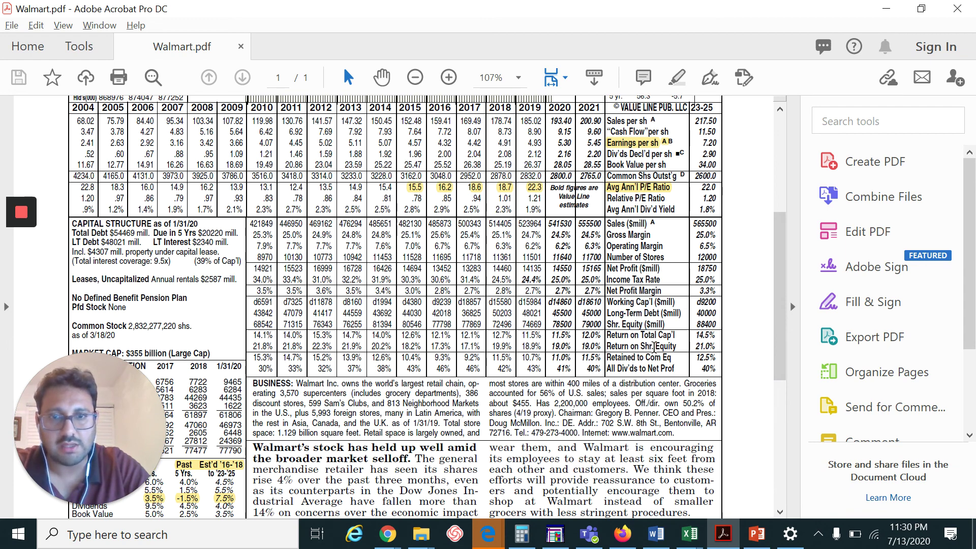
scroll(532, 269, "down", 5)
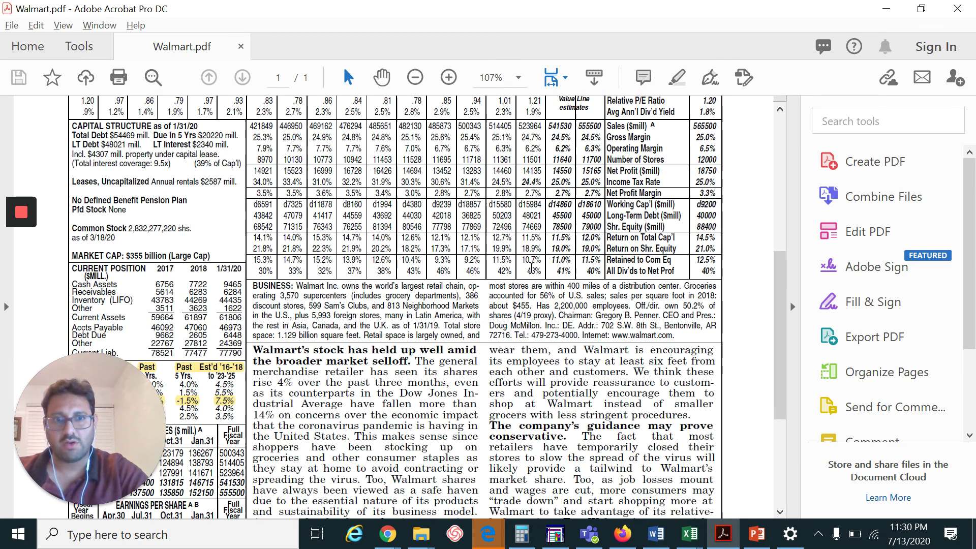
scroll(532, 270, "down", 1)
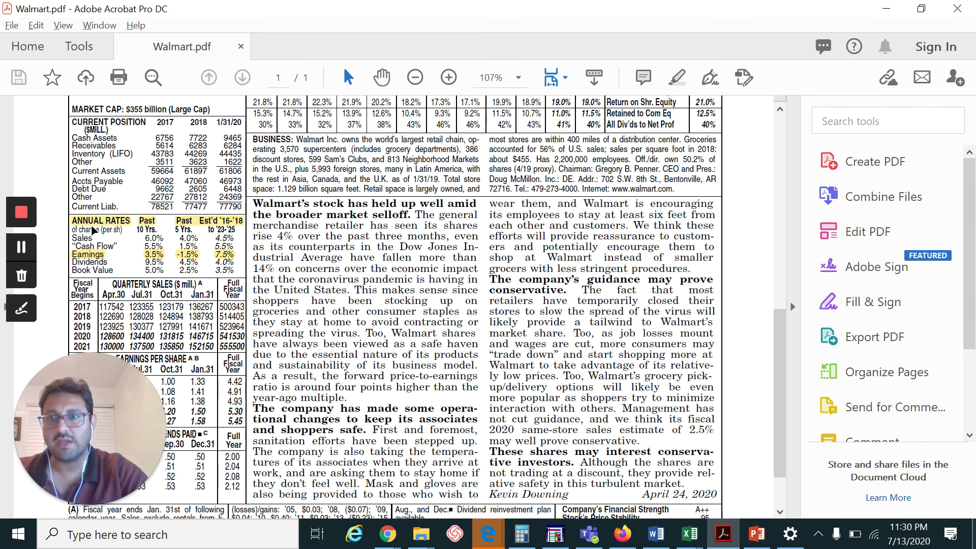
triple_click(213, 243)
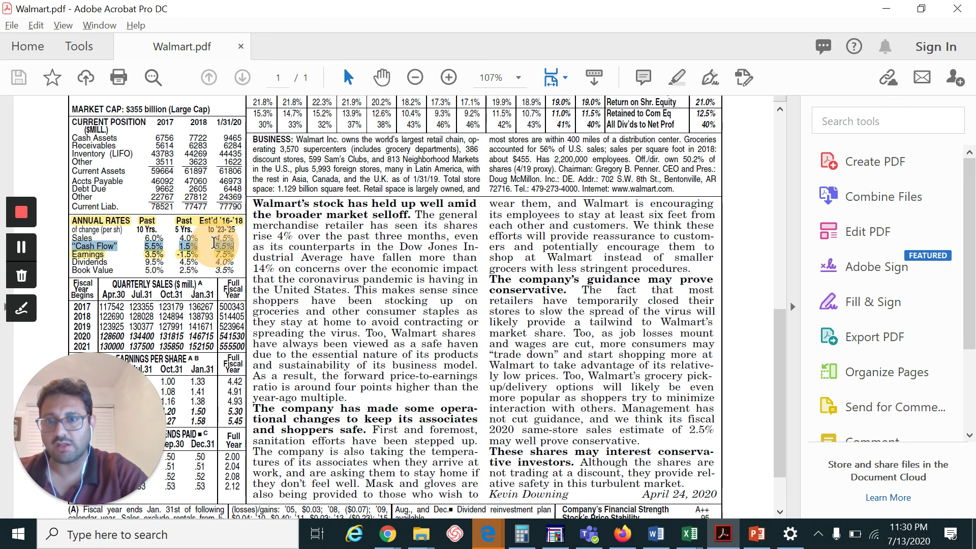
left_click(180, 263)
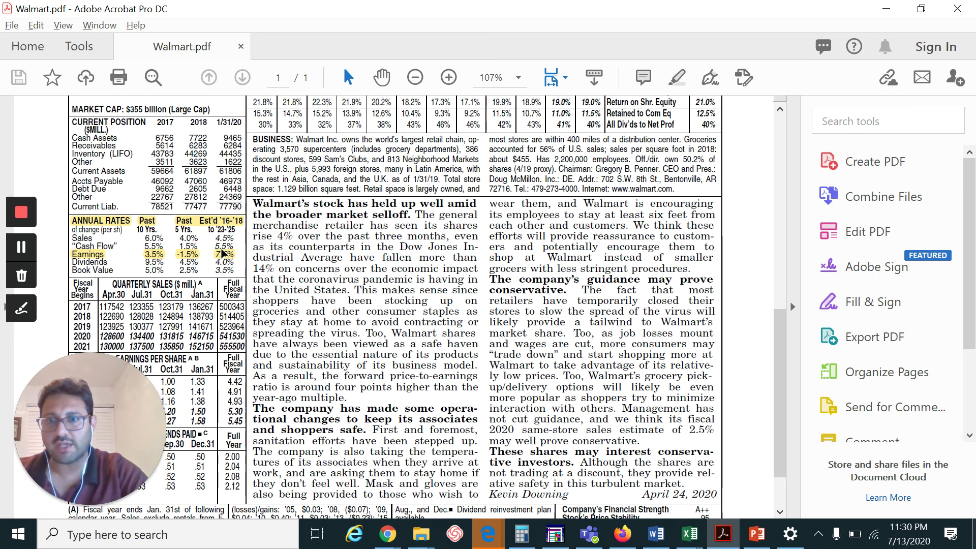
left_click_drag(205, 240, 251, 264)
left_click(251, 264)
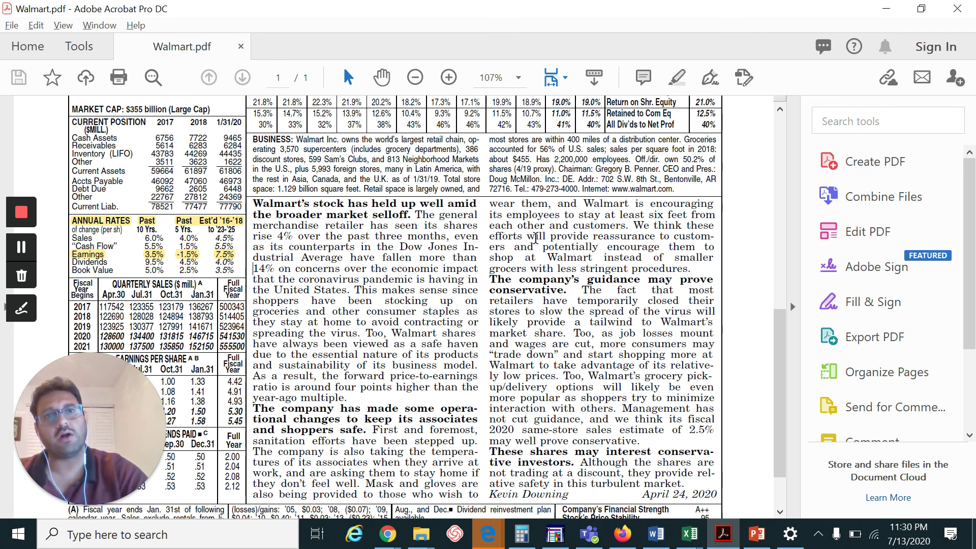
scroll(539, 239, "up", 2)
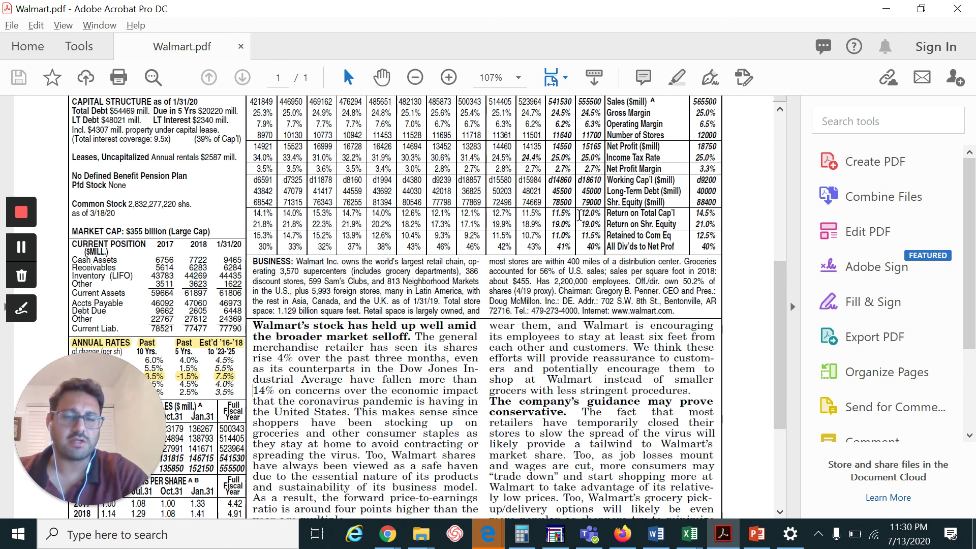
scroll(573, 186, "up", 2)
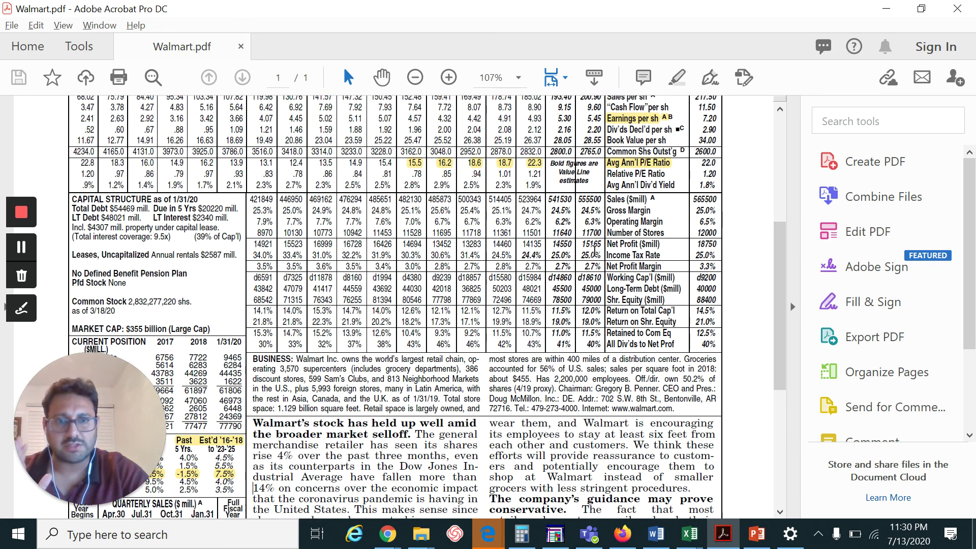
scroll(598, 254, "up", 6)
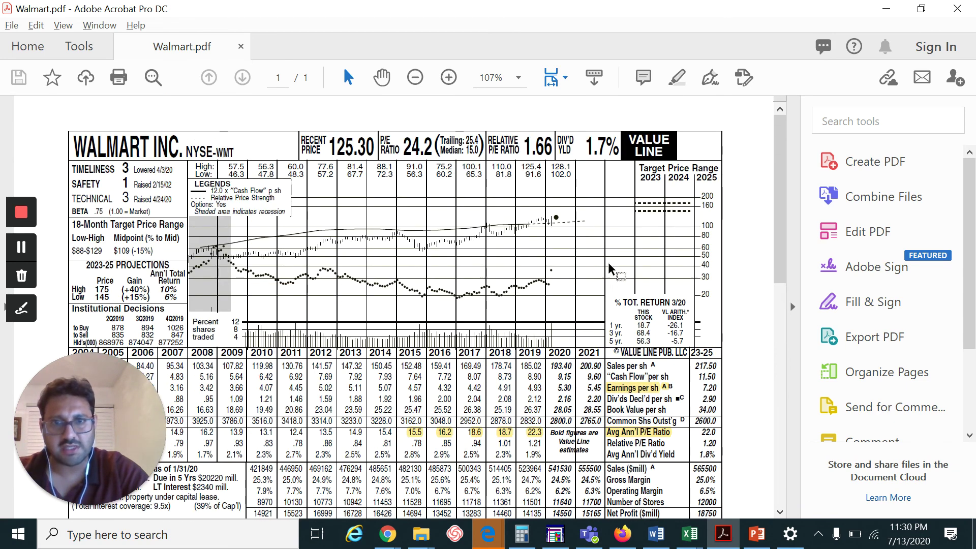
Select the 2021 estimate column header in Walmart's Value Line table, then return to the page top.
scroll(603, 254, "down", 1)
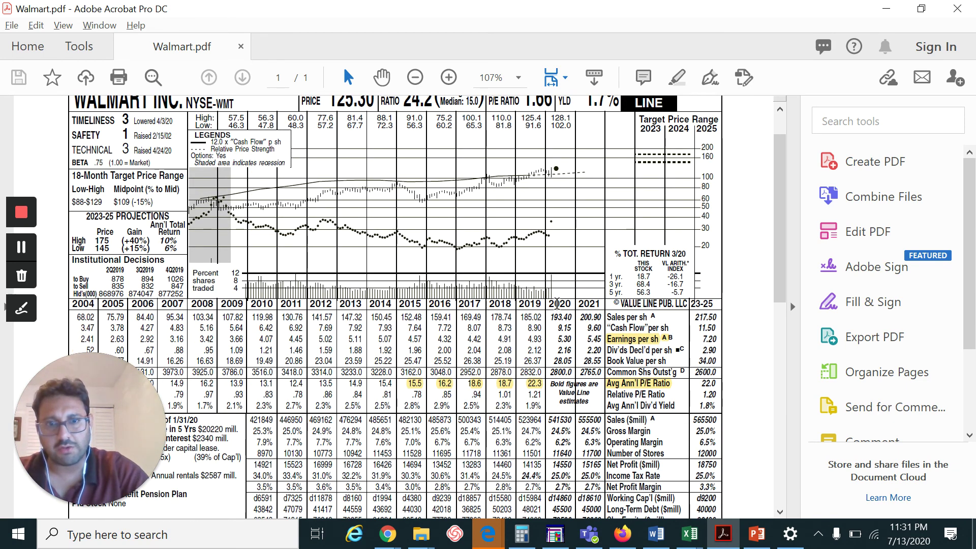
double_click(592, 304)
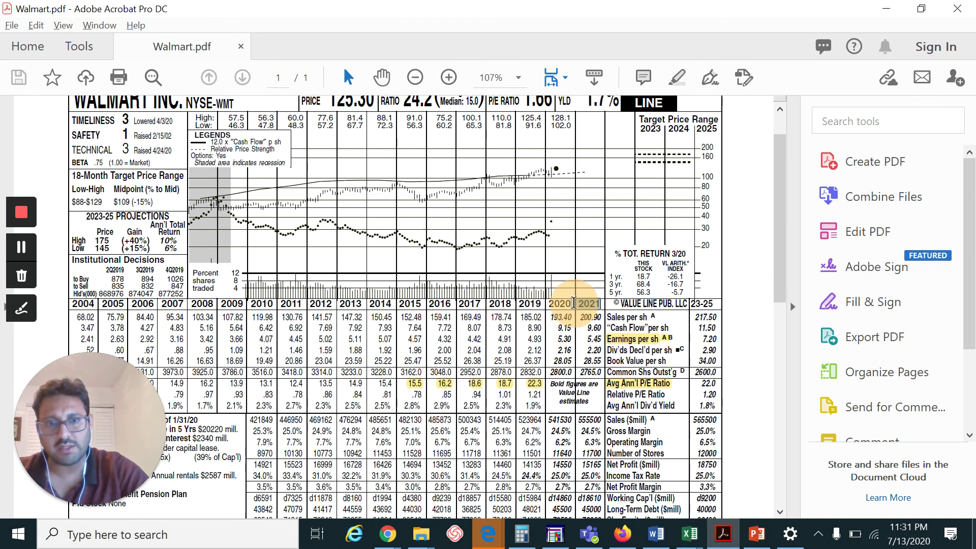
scroll(573, 327, "down", 1)
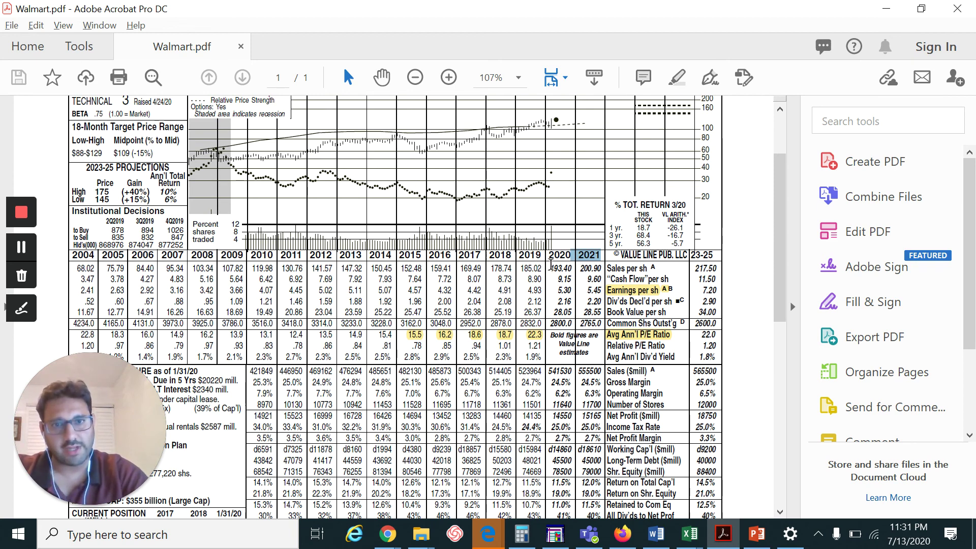
scroll(550, 264, "up", 3)
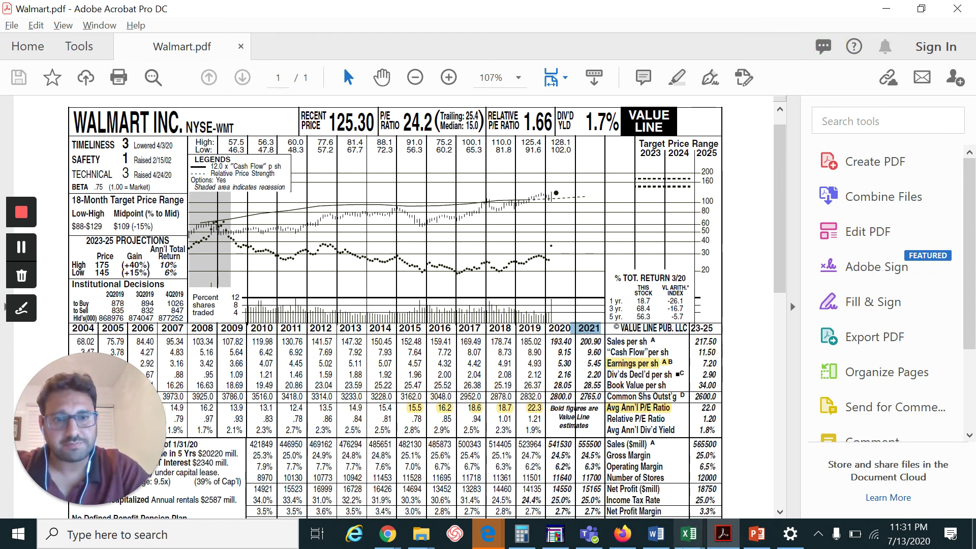
mouse_move(690, 542)
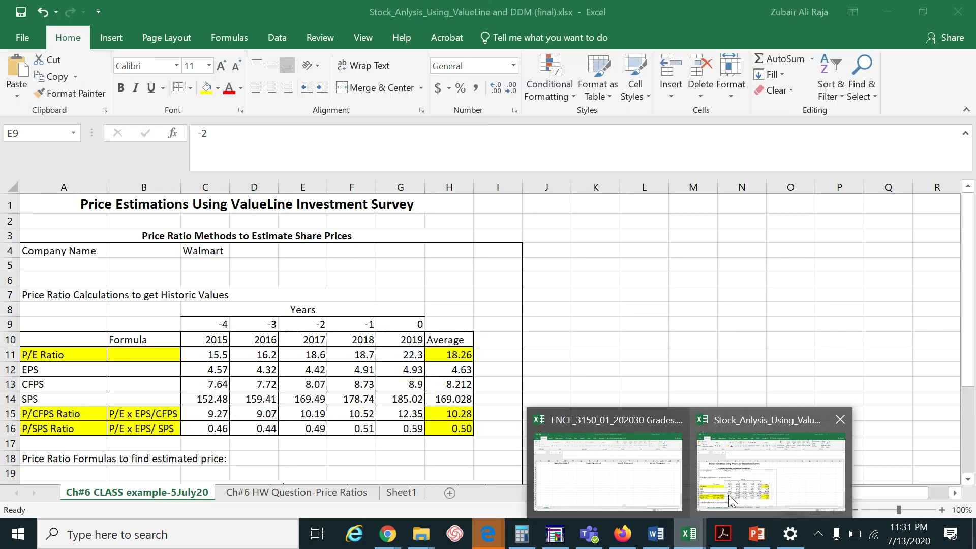
Restore the price ratio workbook as a smaller window over the Walmart PDF.
left_click(720, 488)
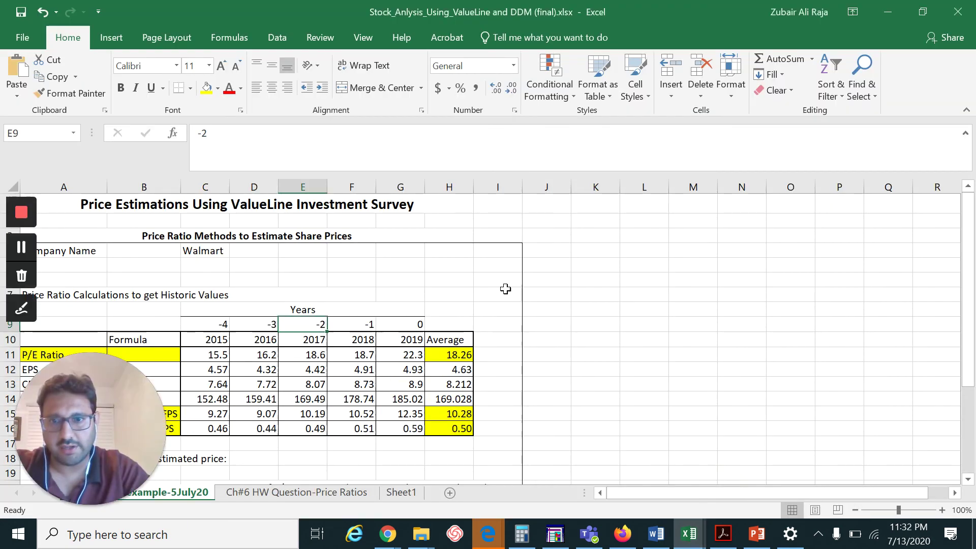
left_click_drag(540, 12, 690, 20)
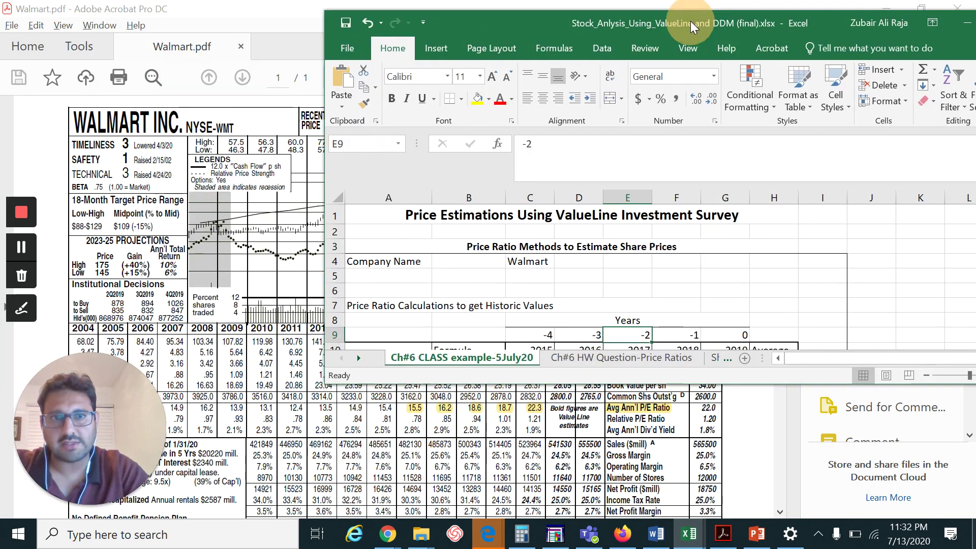
double_click(812, 24)
scroll(562, 295, "down", 5)
scroll(562, 302, "up", 2)
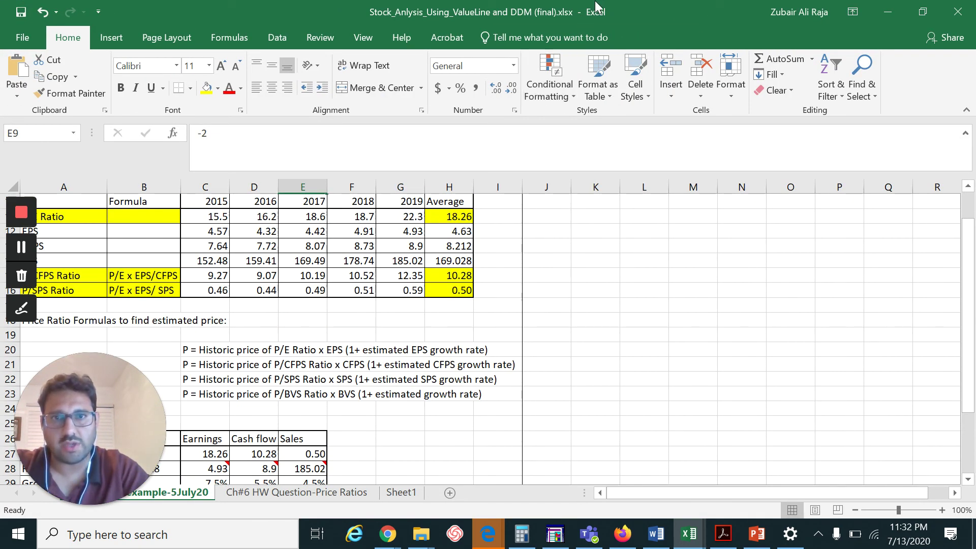
double_click(645, 3)
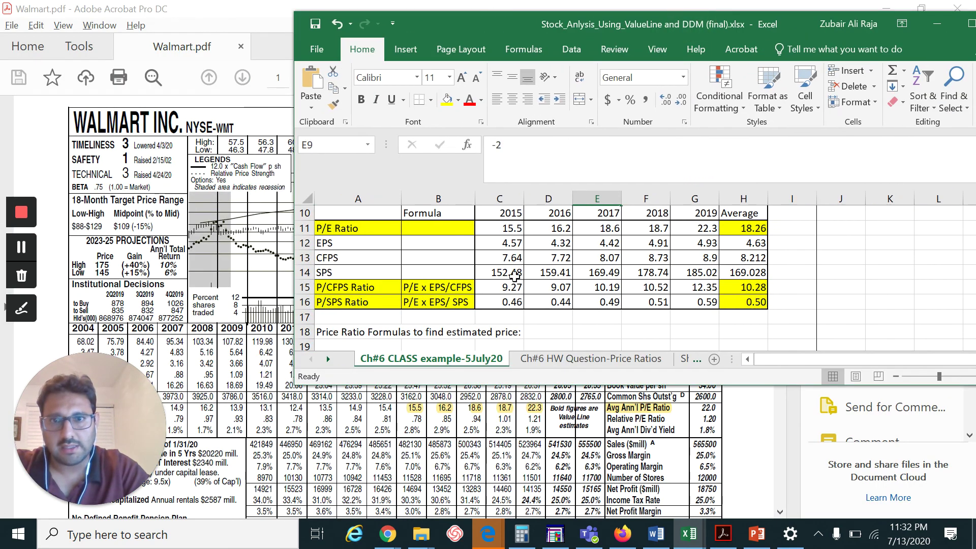
scroll(529, 290, "up", 1)
scroll(518, 287, "down", 1)
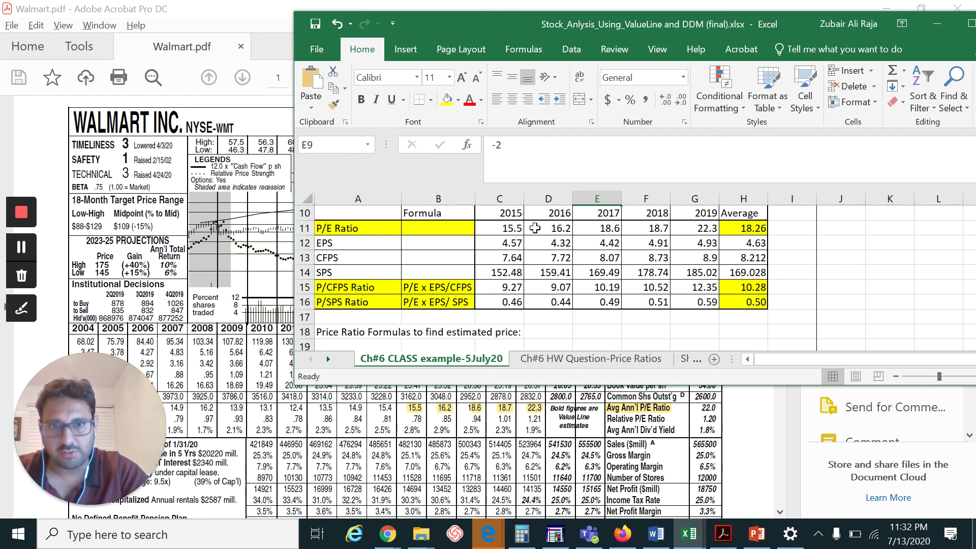
scroll(535, 228, "up", 1)
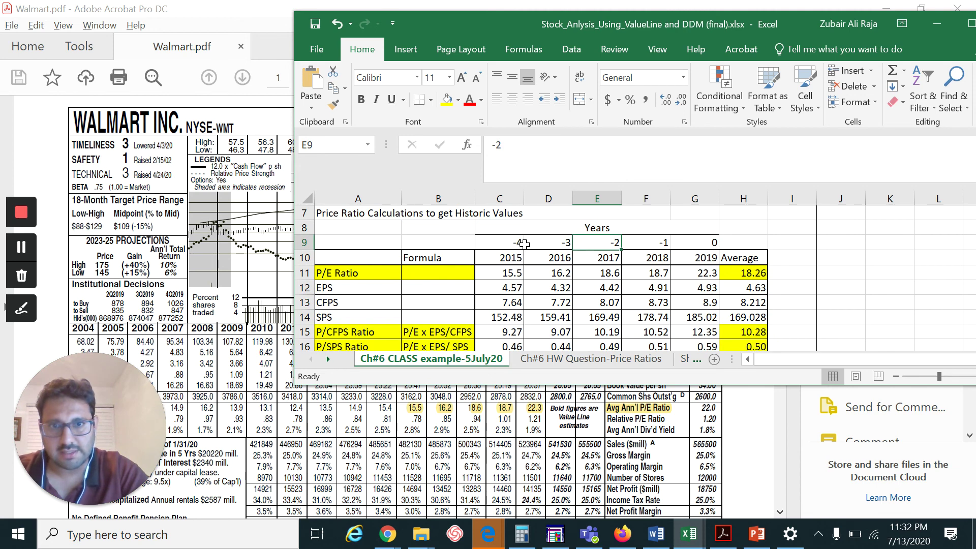
Review the year-offset formulas in C9, G9, C10 and D10, then bring Walmart.pdf forward.
left_click(524, 244)
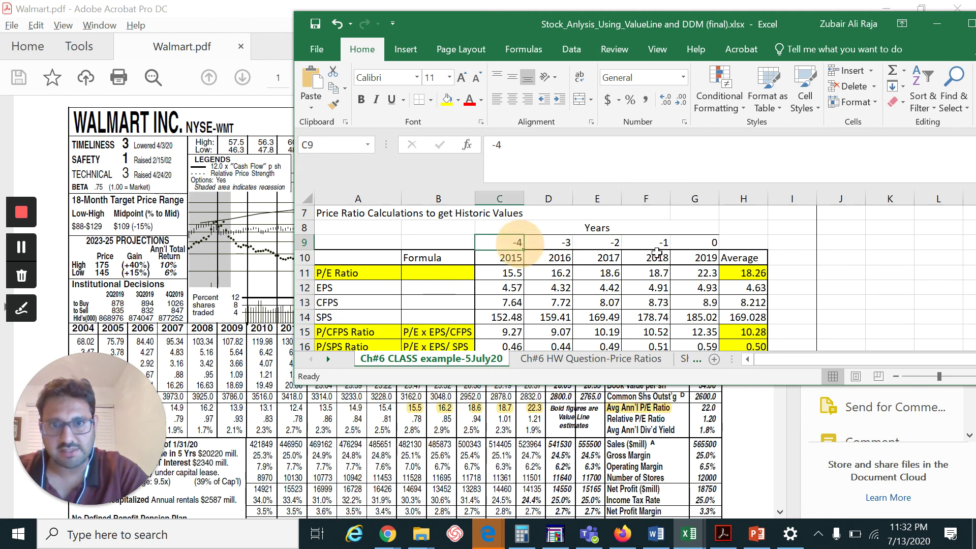
left_click(709, 242)
left_click(517, 258)
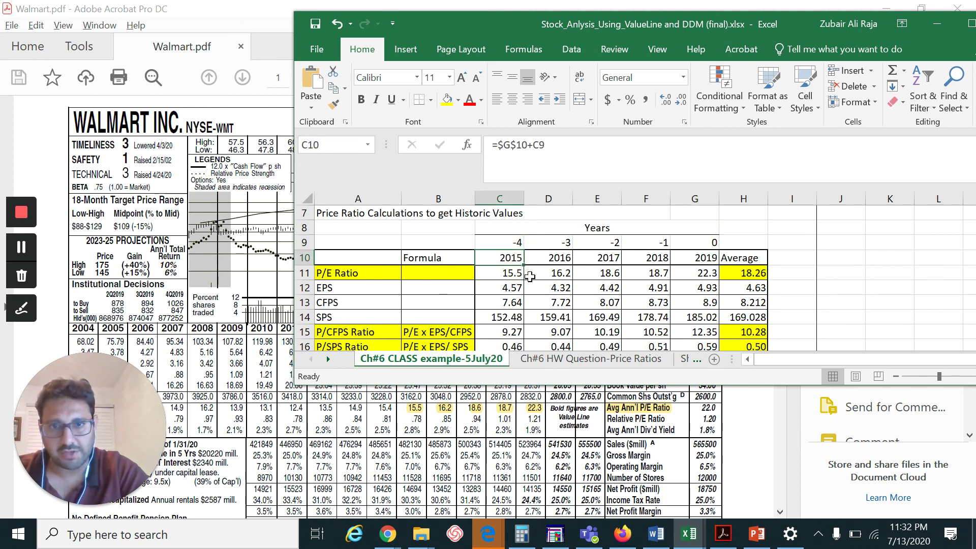
left_click(567, 256)
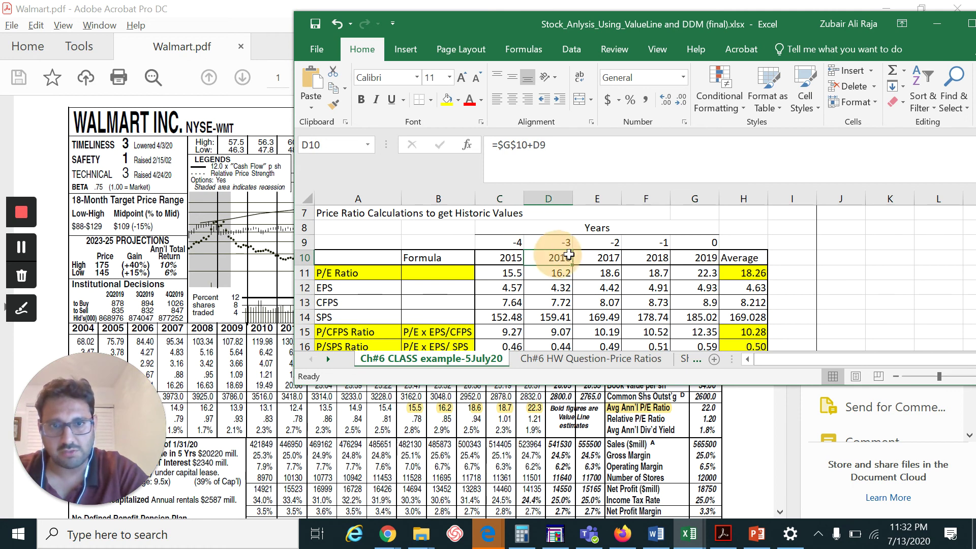
scroll(441, 393, "up", 1)
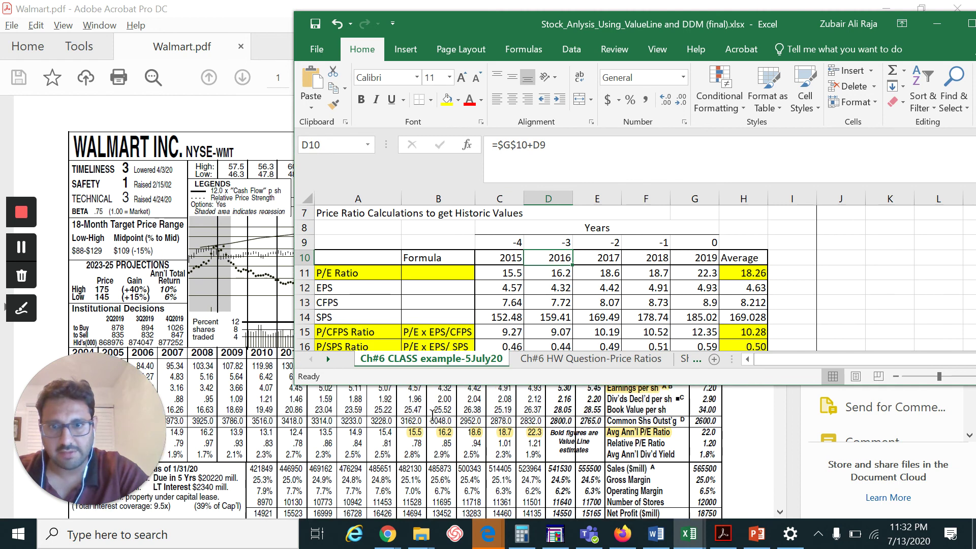
left_click(256, 20)
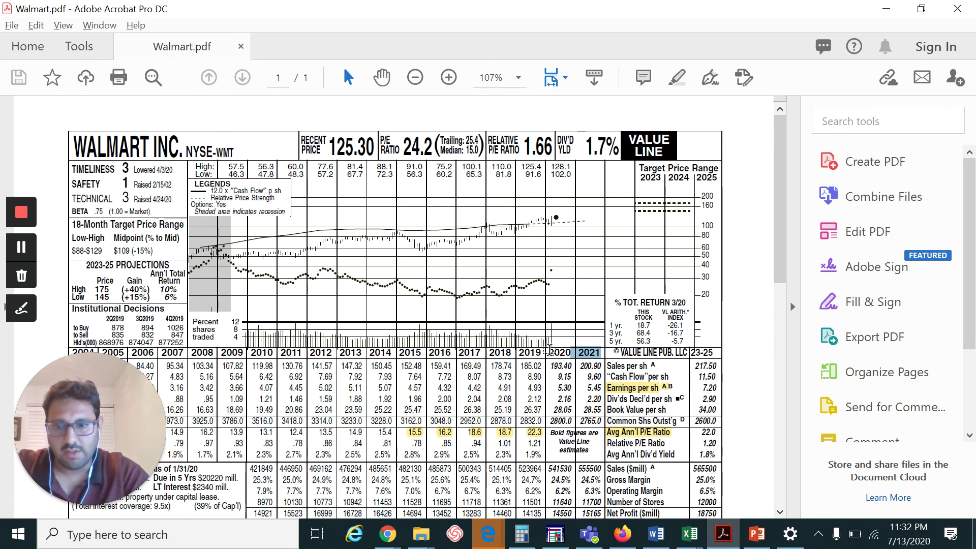
Compare the 2017 and 2018 P/E ratios in E11 and F11 against the PDF.
key("alt+Tab")
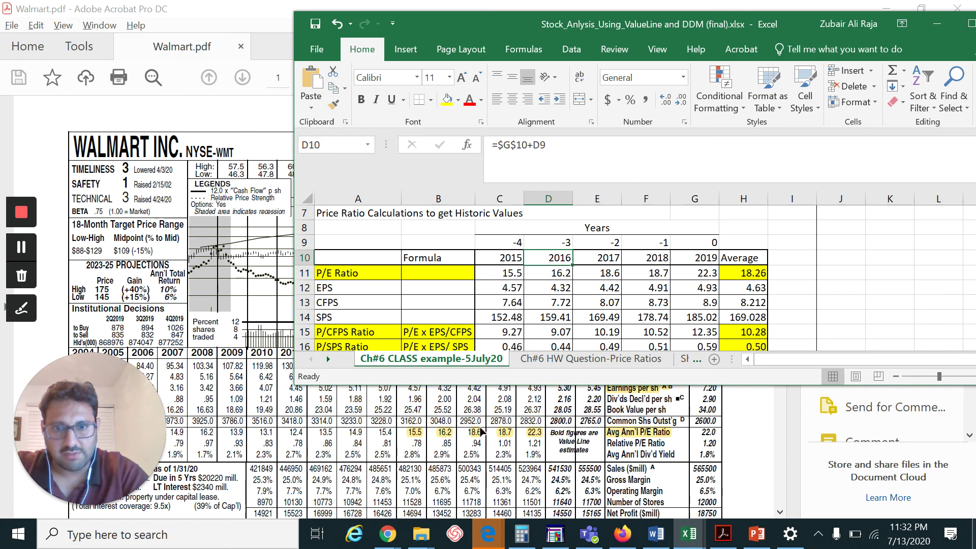
left_click(609, 272)
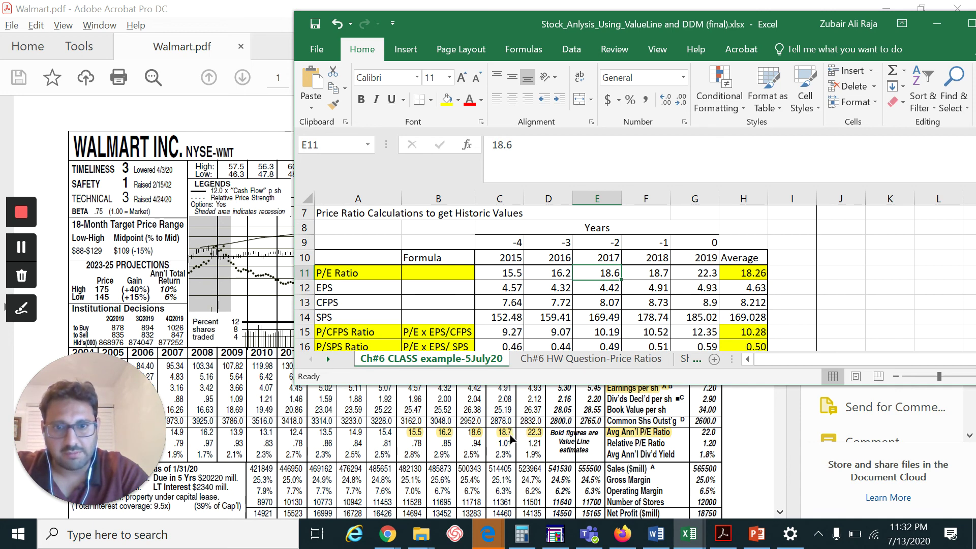
left_click(659, 273)
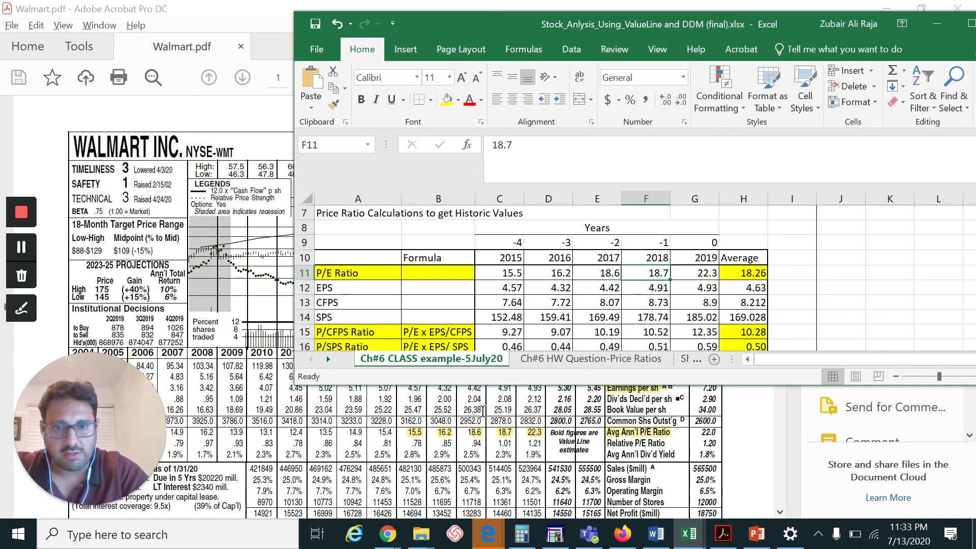
Bring up PowerPoint's slide 5, 'Application of P/E ratio Analysis?'.
left_click_drag(642, 19, 637, 8)
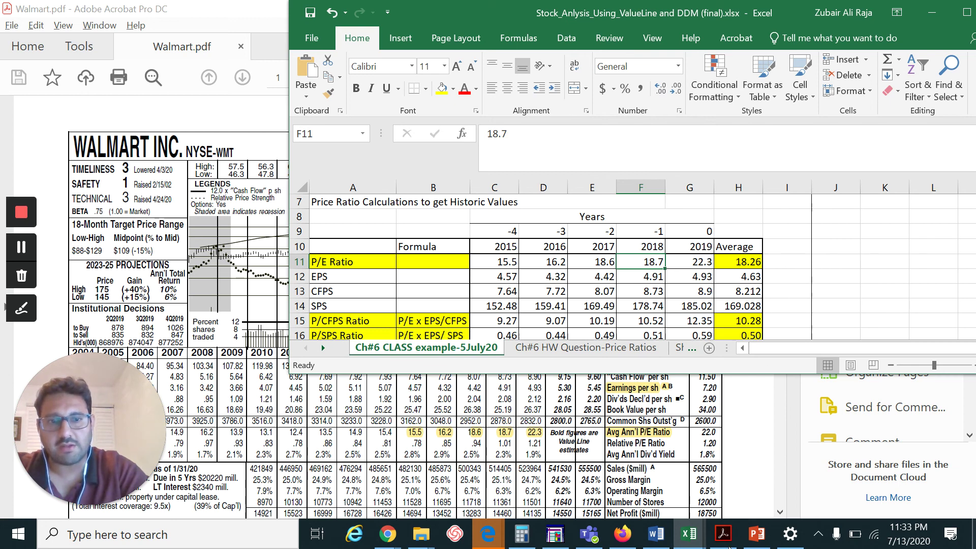
mouse_move(762, 534)
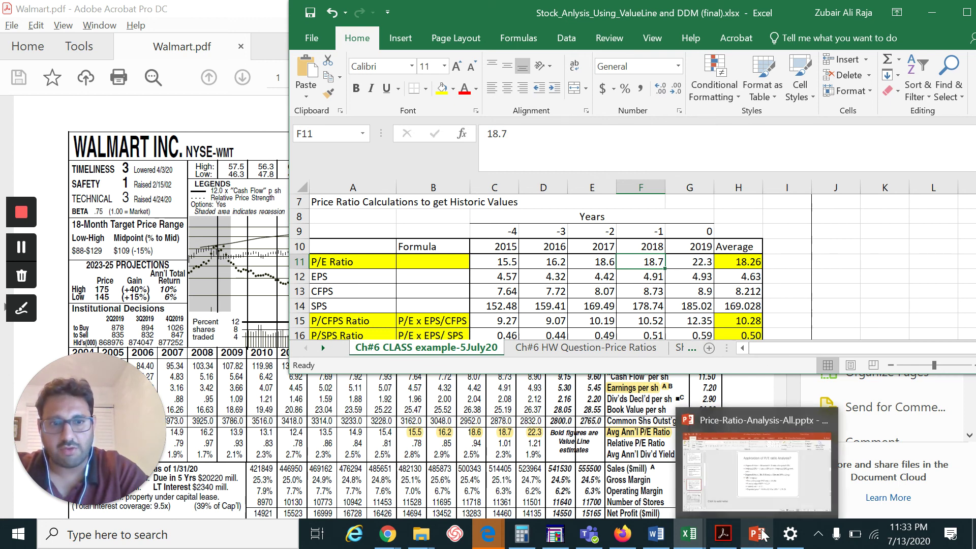
left_click(772, 475)
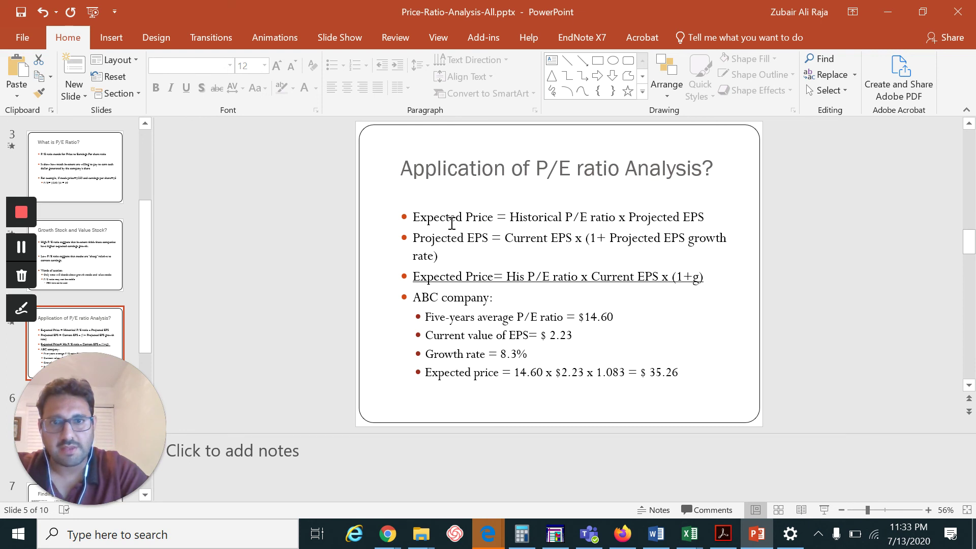
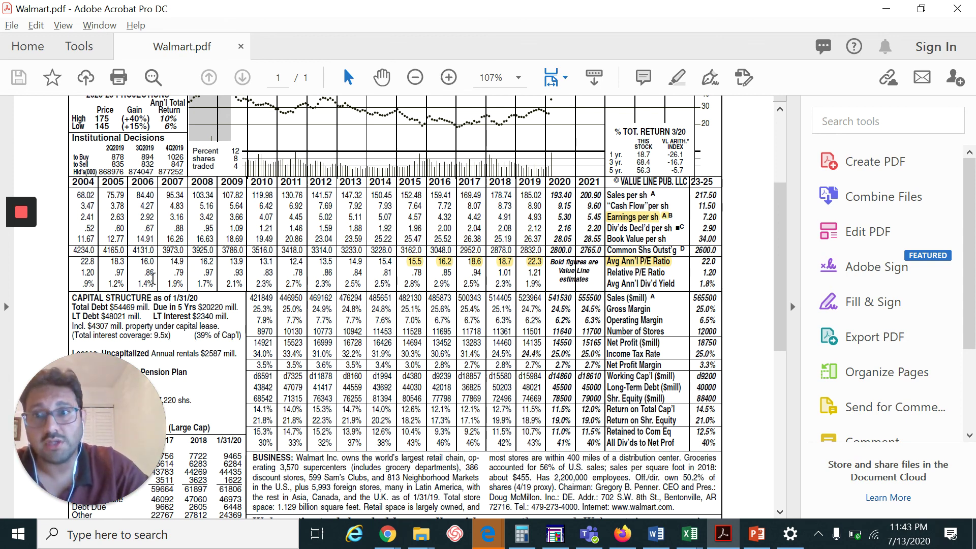
Bring the Stock_Anlysis workbook to the front and maximize its window.
mouse_move(689, 533)
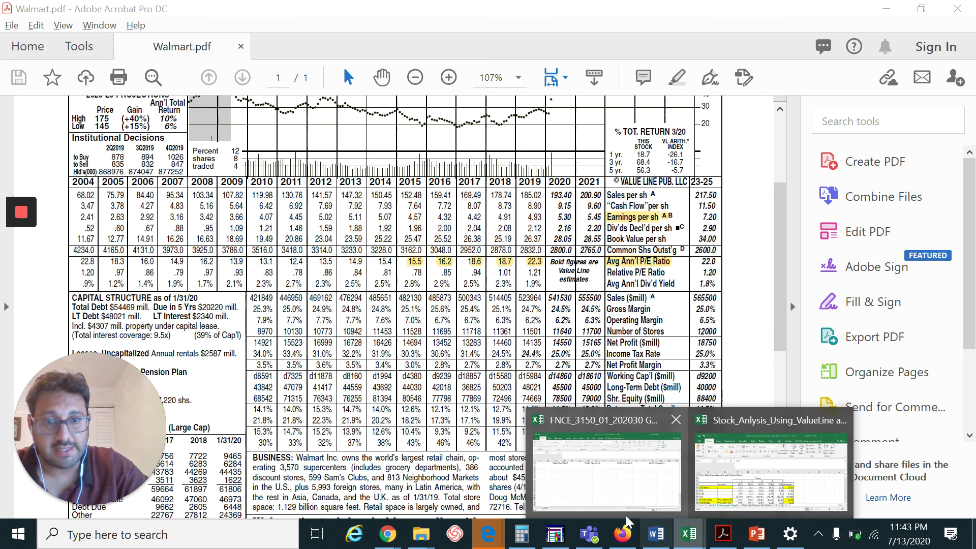
left_click(719, 491)
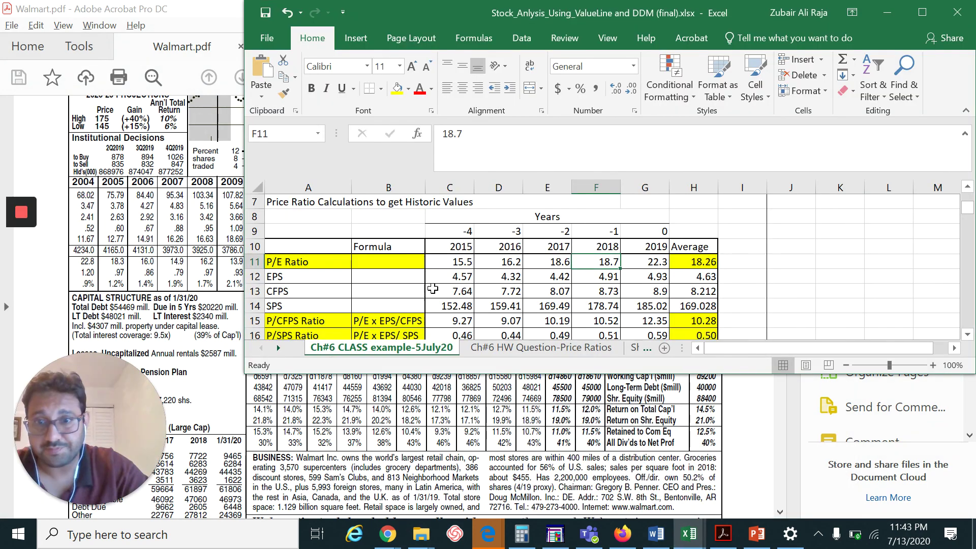
double_click(613, 12)
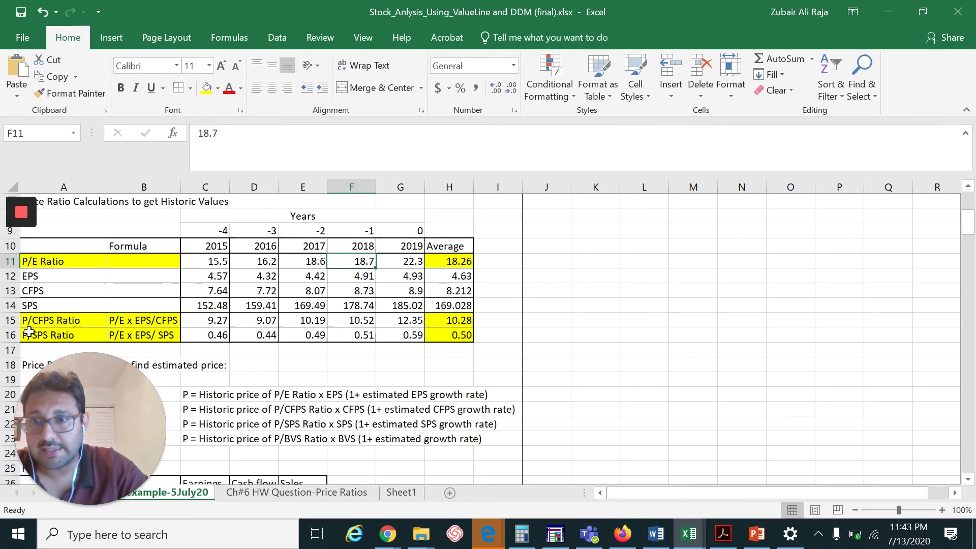
Select the SPS row of the price ratio table, then return to the Walmart.pdf report.
left_click(74, 288)
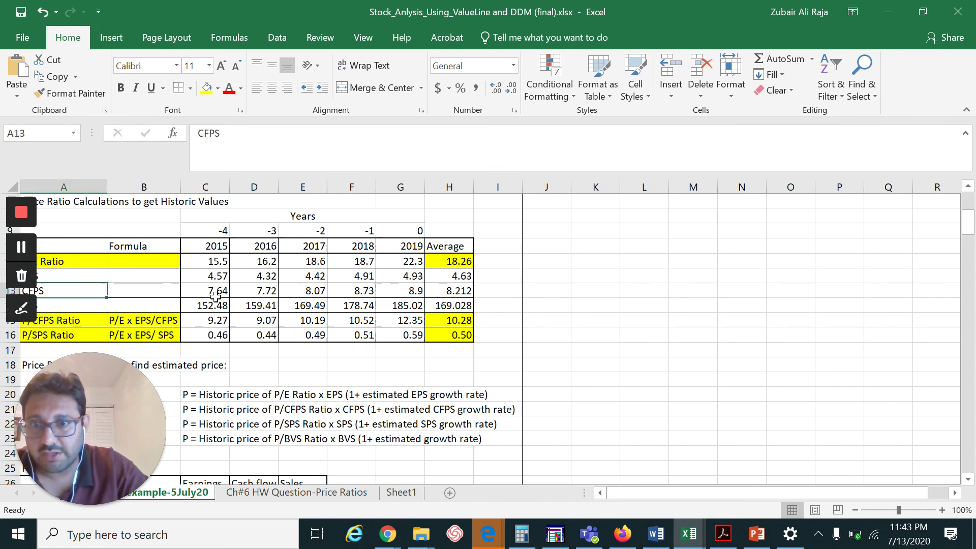
left_click(93, 306)
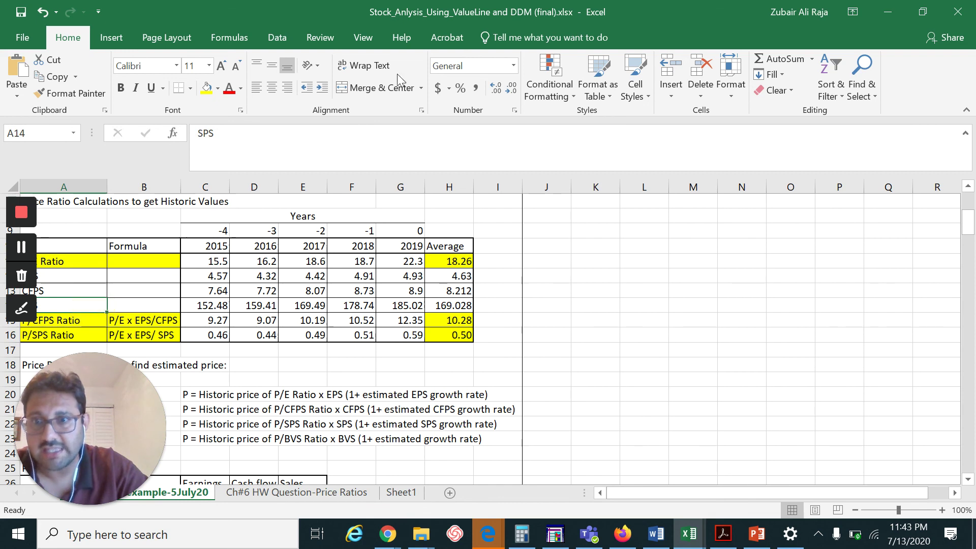
left_click(76, 306)
left_click_drag(76, 305, 480, 304)
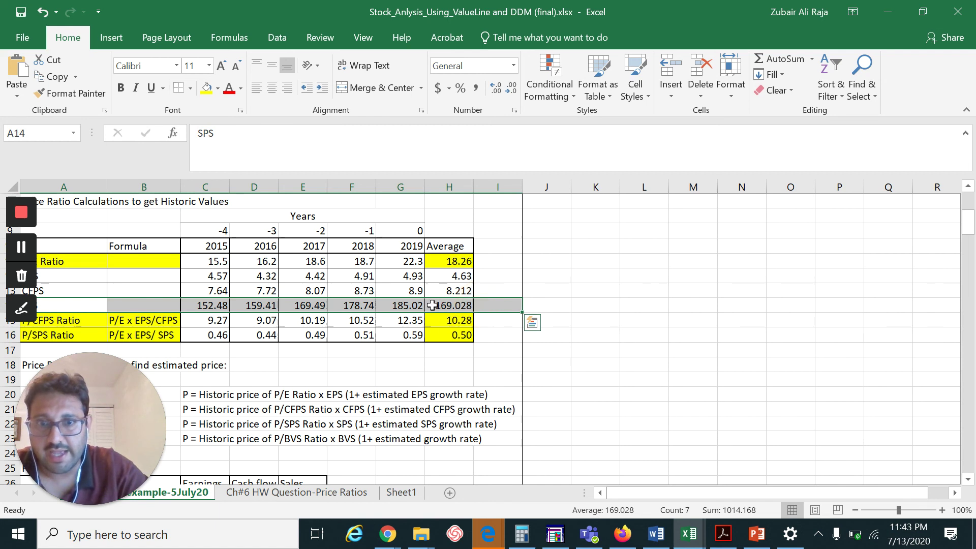
mouse_move(727, 536)
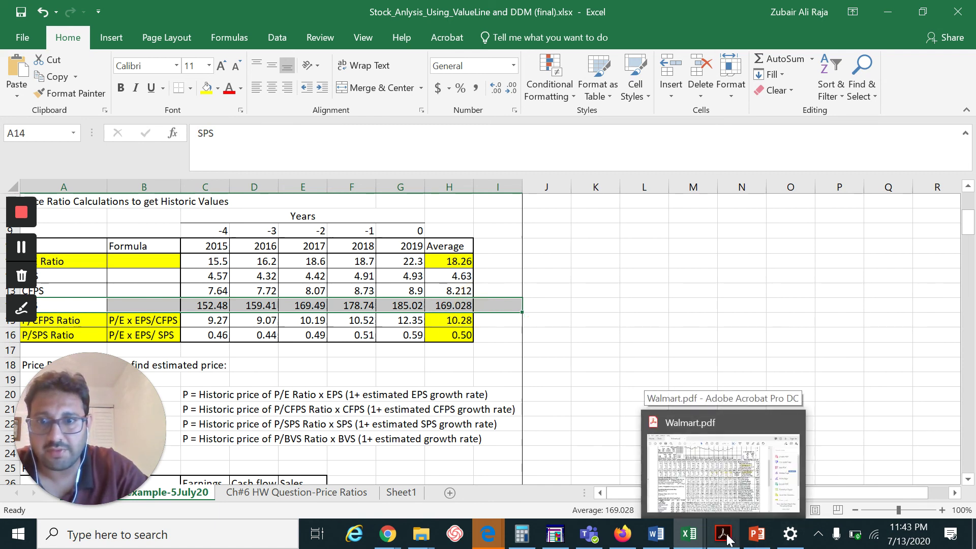
left_click(723, 487)
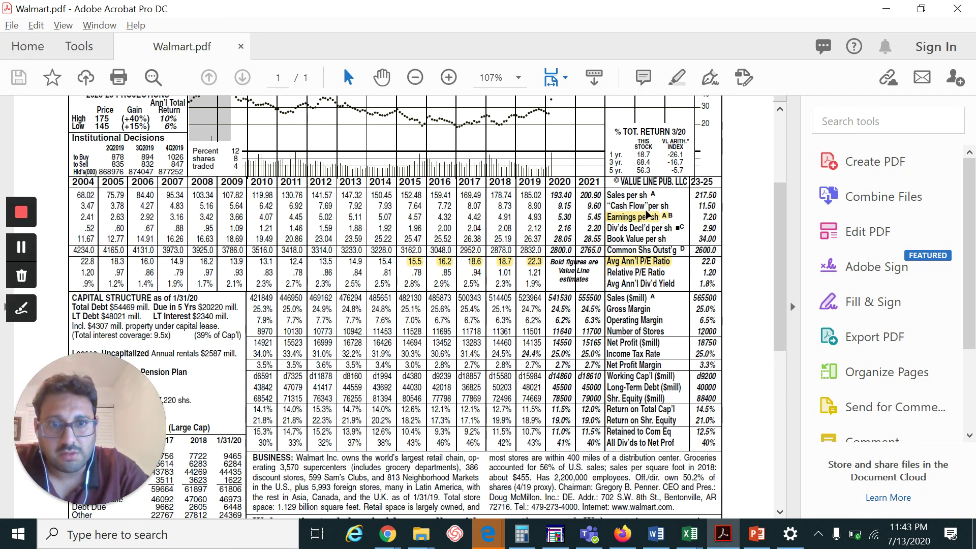
Cross-check the 2015 and 2016 cash flow per share values (7.64, 7.72) between report and workbook.
double_click(415, 217)
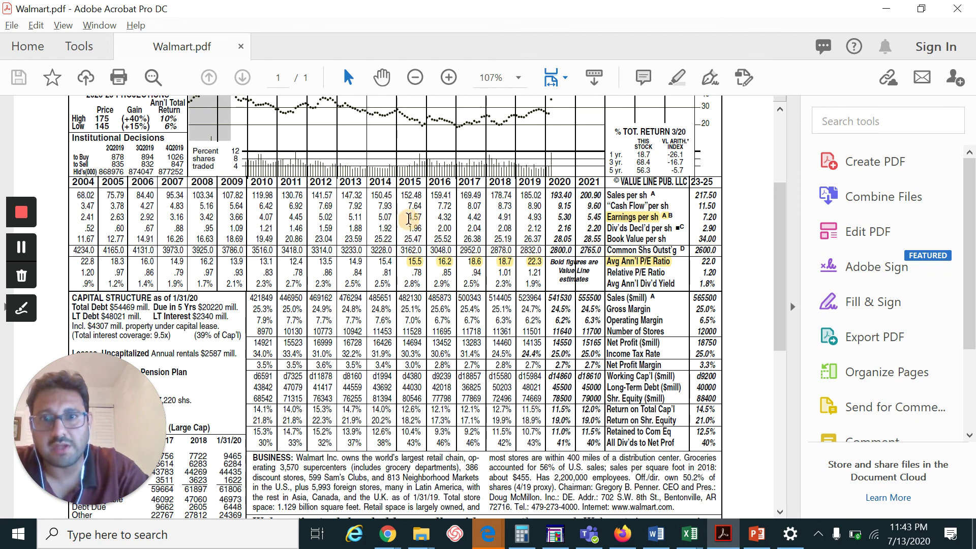
double_click(415, 205)
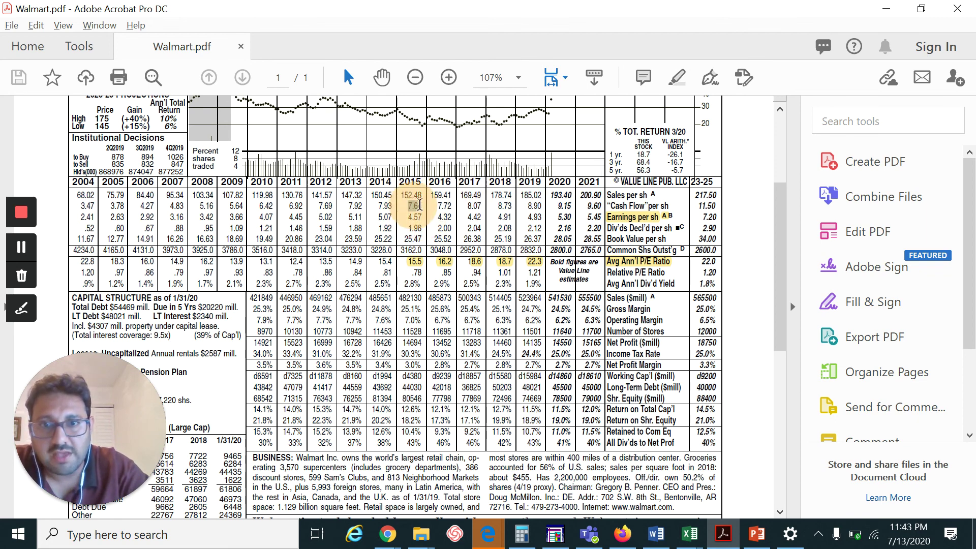
key("alt+Tab")
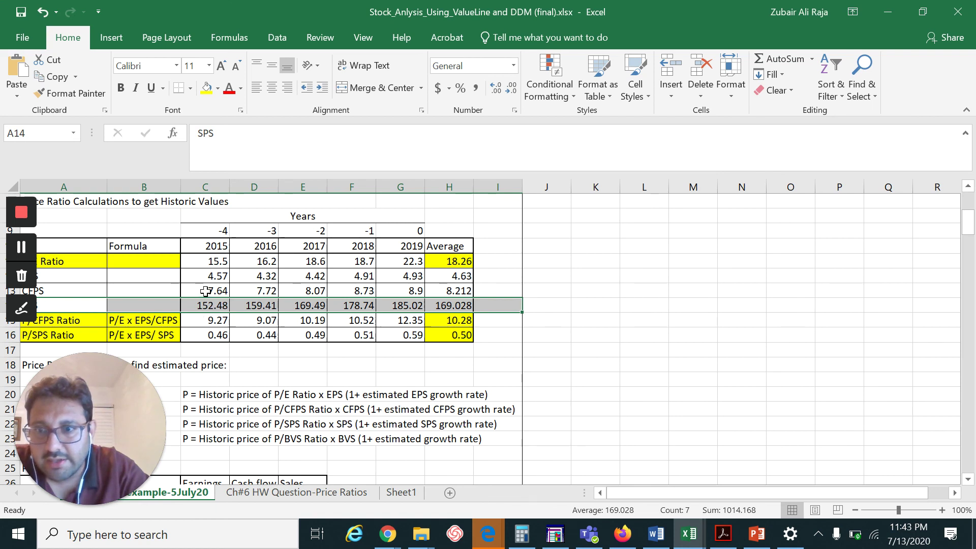
left_click_drag(199, 287, 230, 291)
left_click(265, 289)
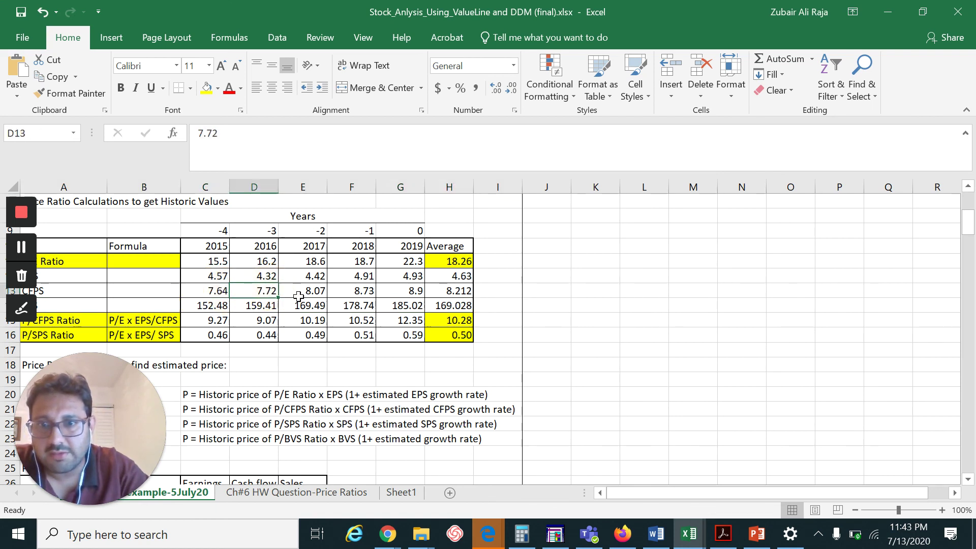
key("alt+Tab")
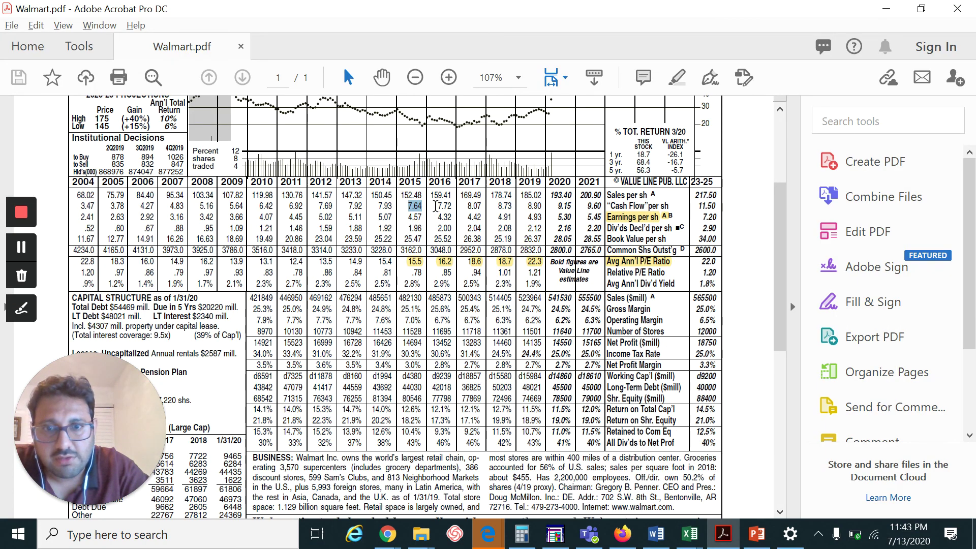
left_click_drag(457, 208, 451, 206)
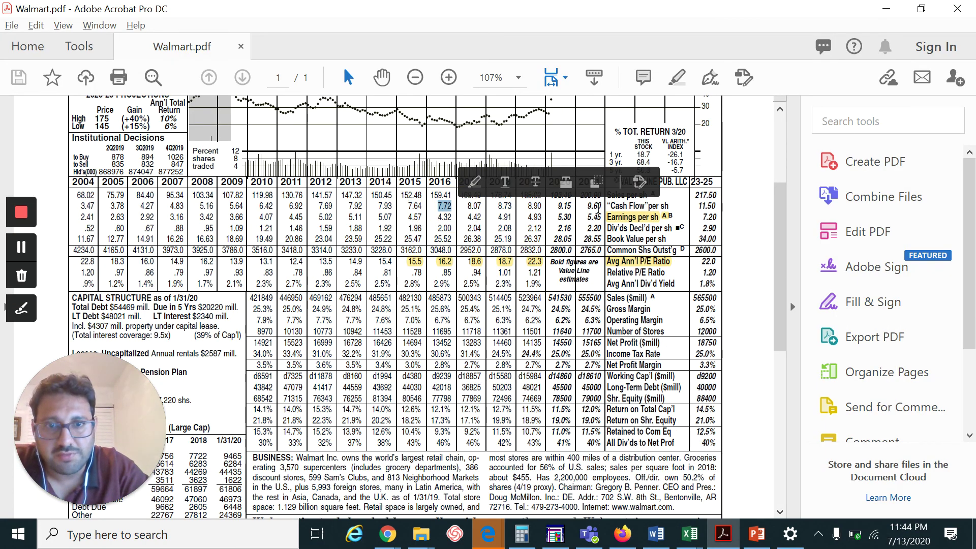
left_click_drag(542, 206, 478, 207)
key("alt+Tab")
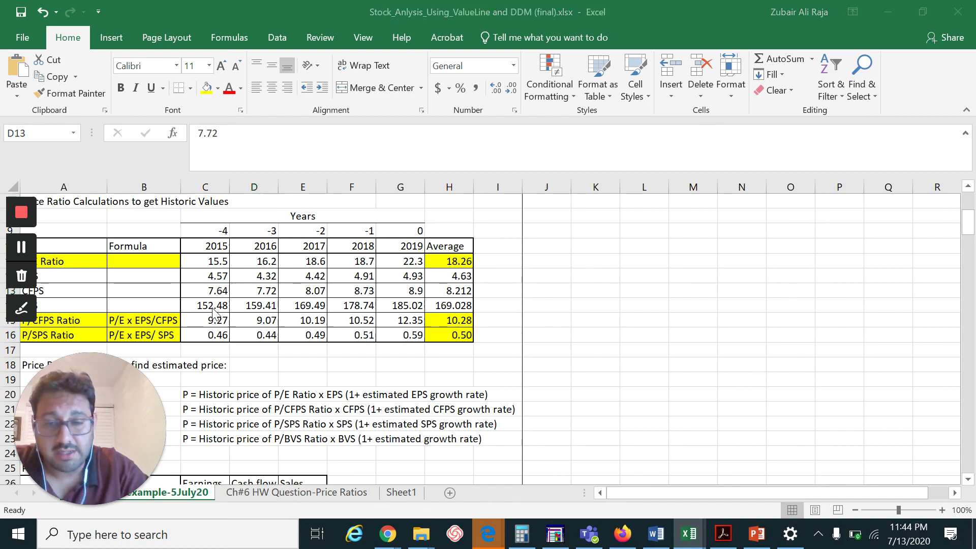
Highlight the Sales per sh label yellow in the report, then select the 2015 SPS value 152.48.
key("alt+Tab")
left_click(601, 232)
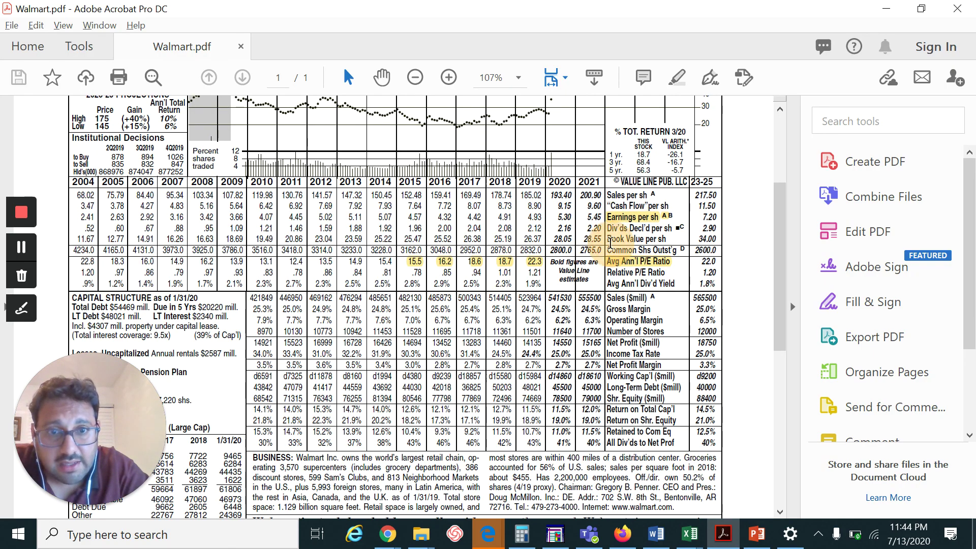
left_click(596, 195)
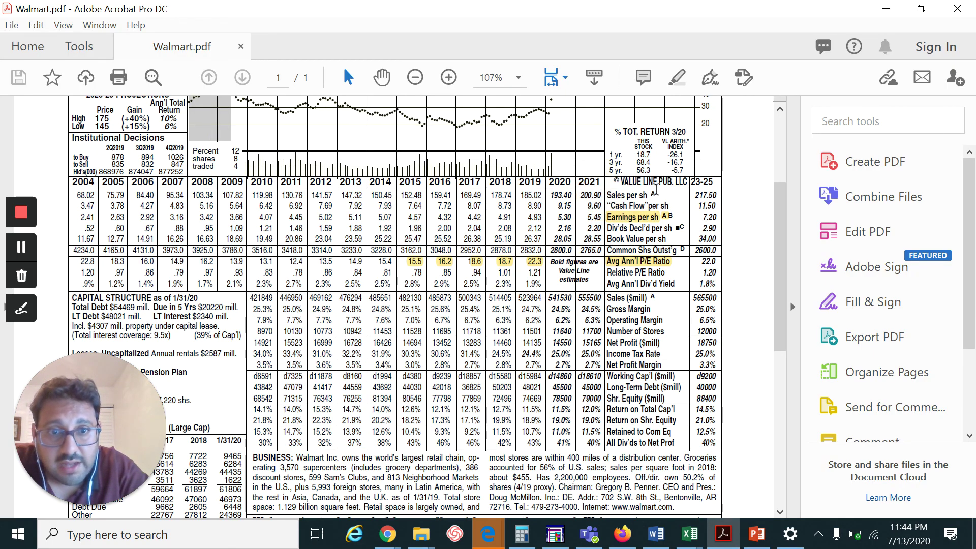
left_click_drag(607, 195, 648, 196)
left_click(676, 79)
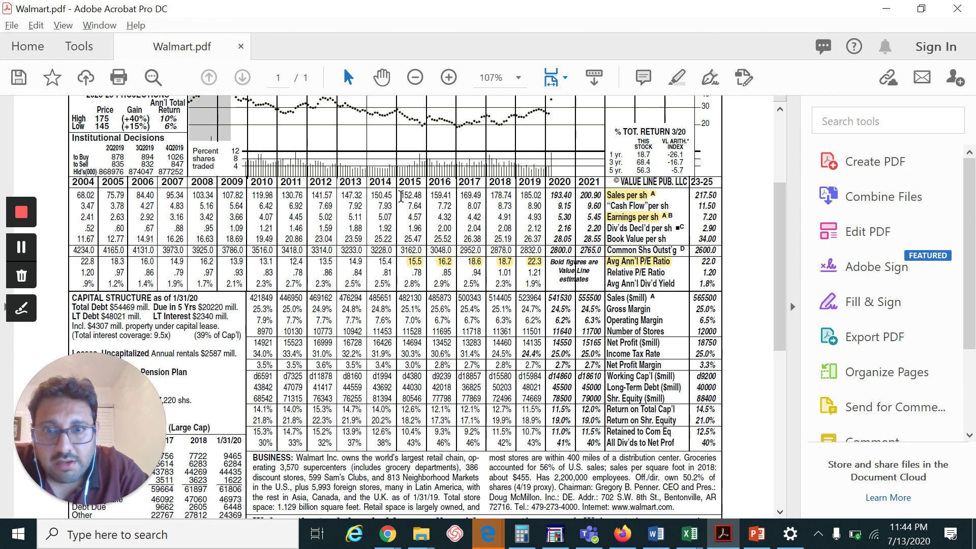
key("alt+Tab")
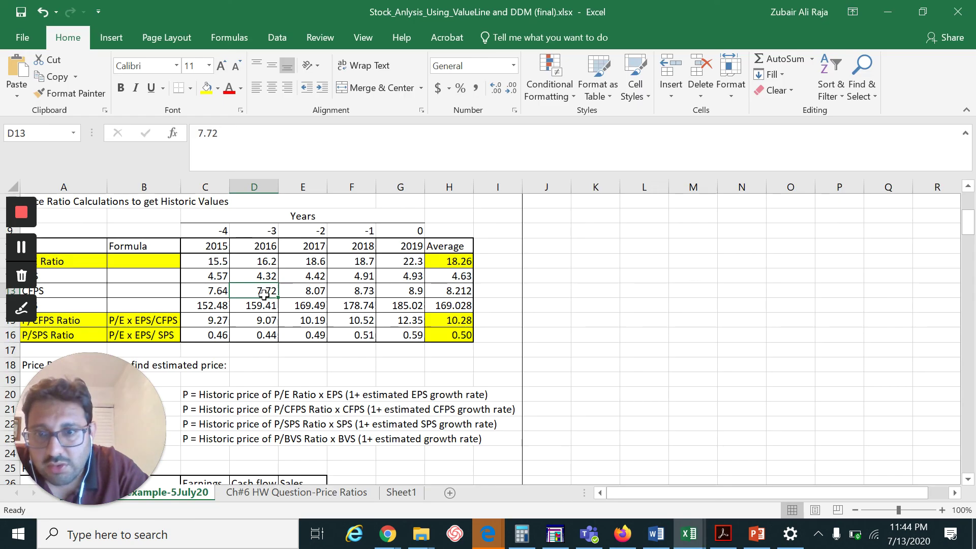
left_click(214, 307)
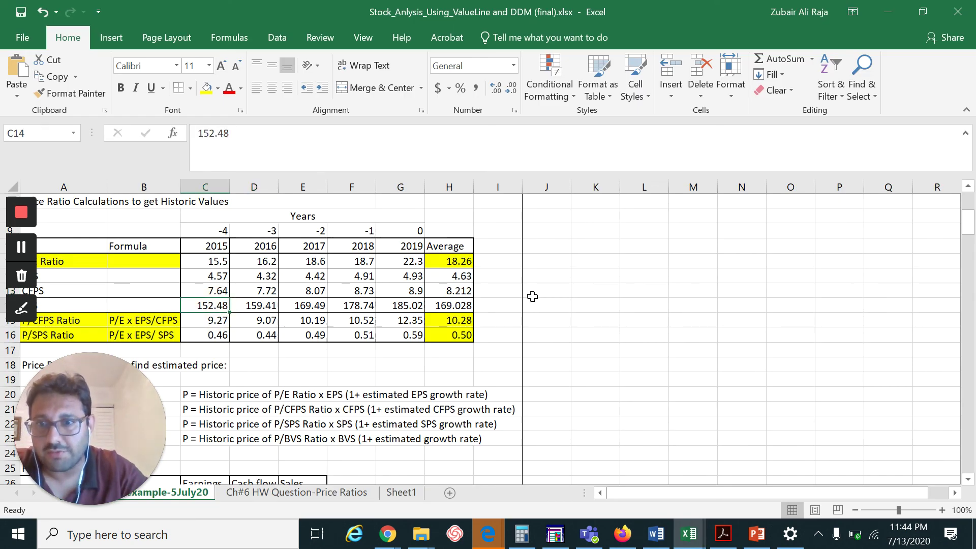
Shrink the workbook to a smaller window and check the 2019 SPS and Avg Ann'l P/E Ratio against the report.
double_click(663, 13)
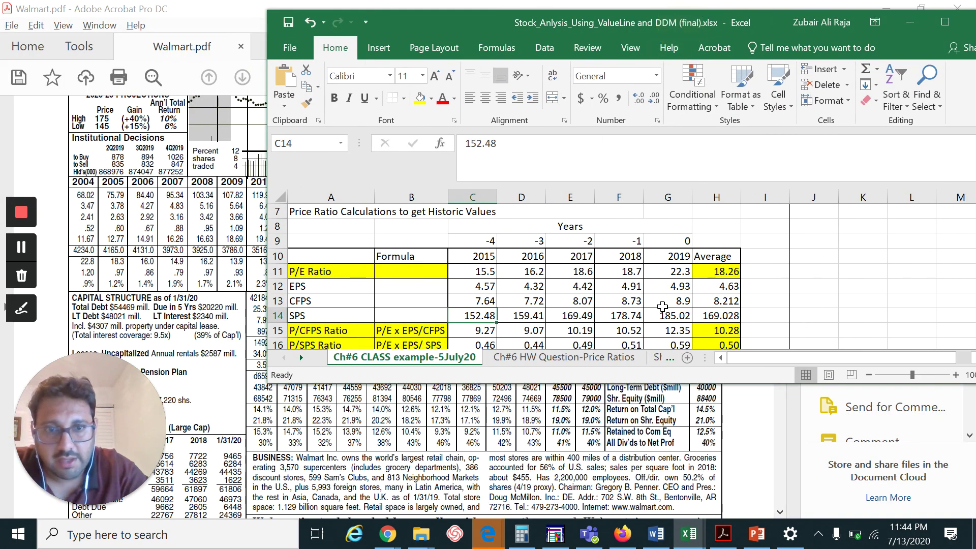
left_click(672, 317)
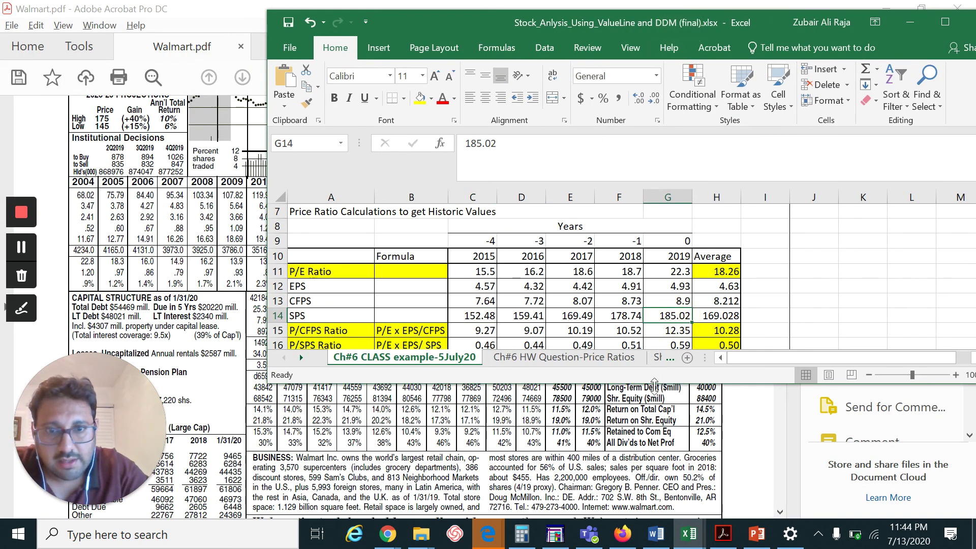
key("alt+Tab")
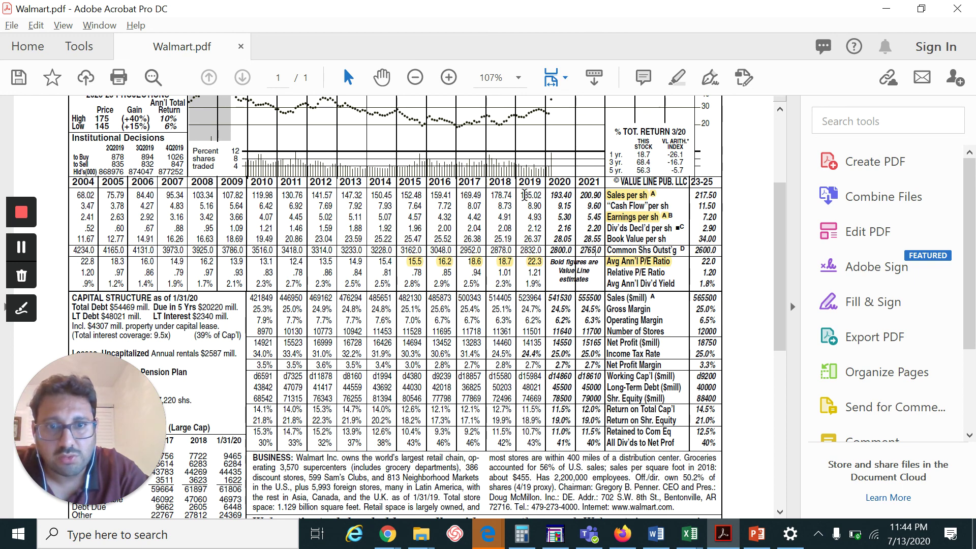
key("alt+Tab")
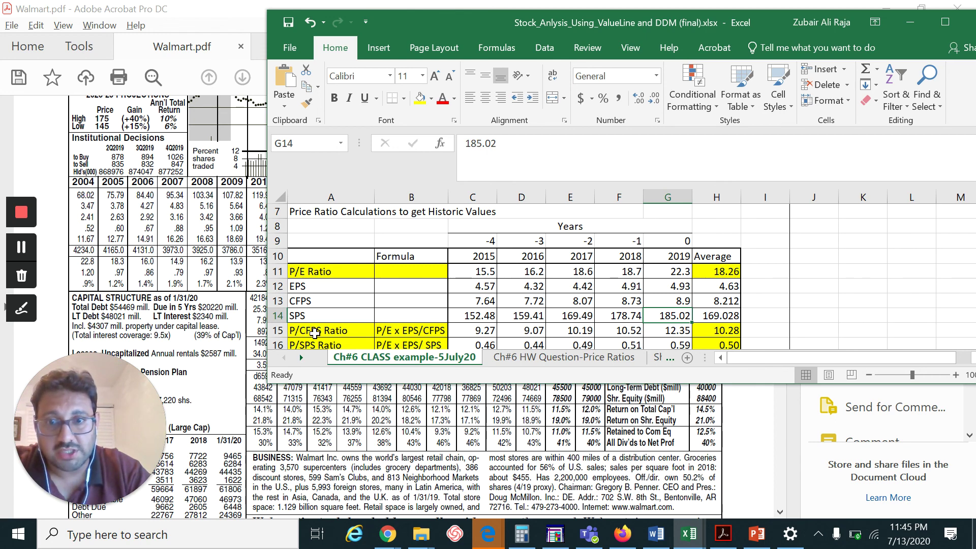
key("alt+Tab")
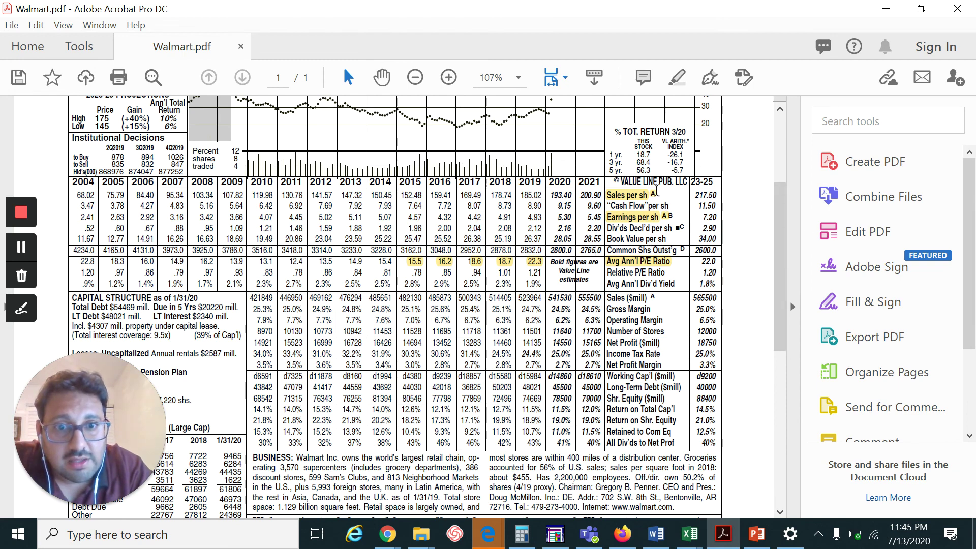
left_click(676, 261)
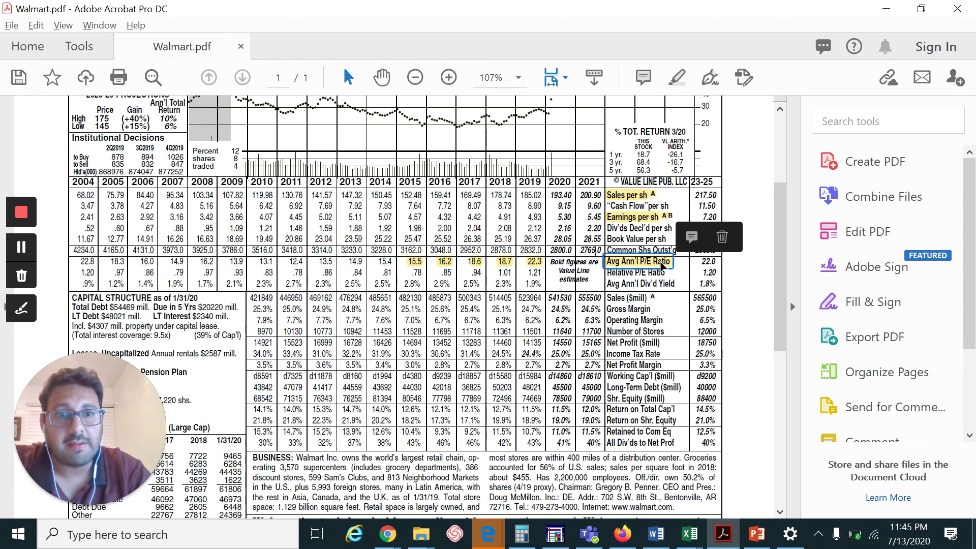
key("alt+Tab")
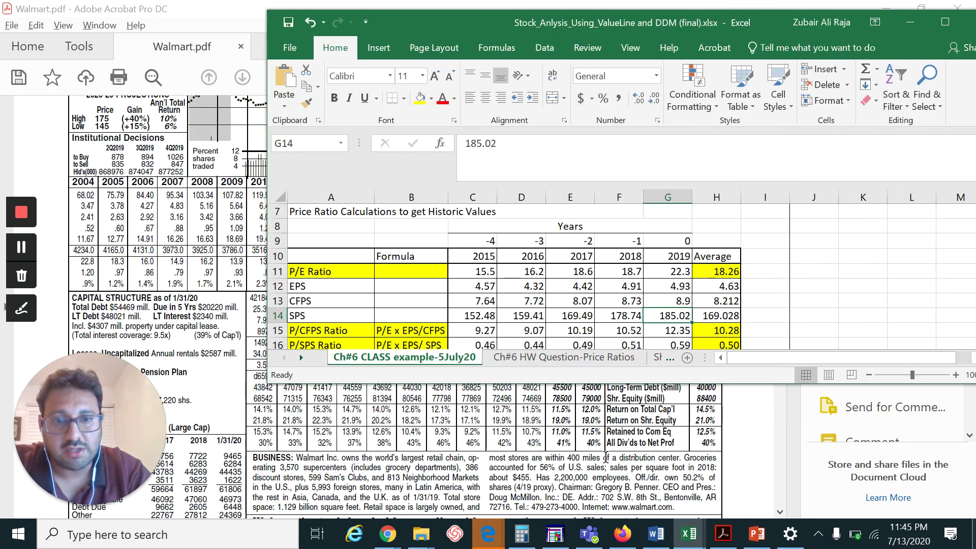
Enter the label 'P/CF' in cell J11.
left_click(860, 271)
left_click(812, 270)
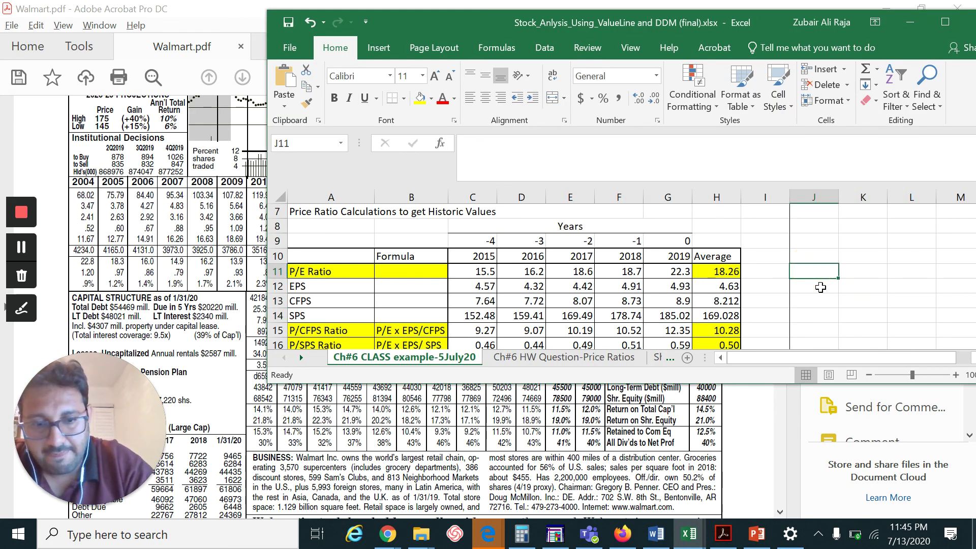
type("P/CF")
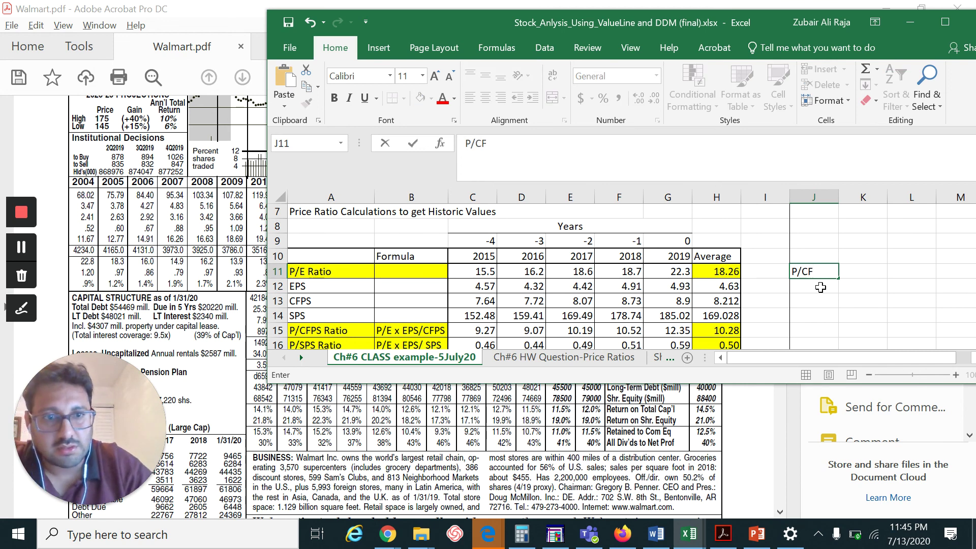
key("Return")
key("Return")
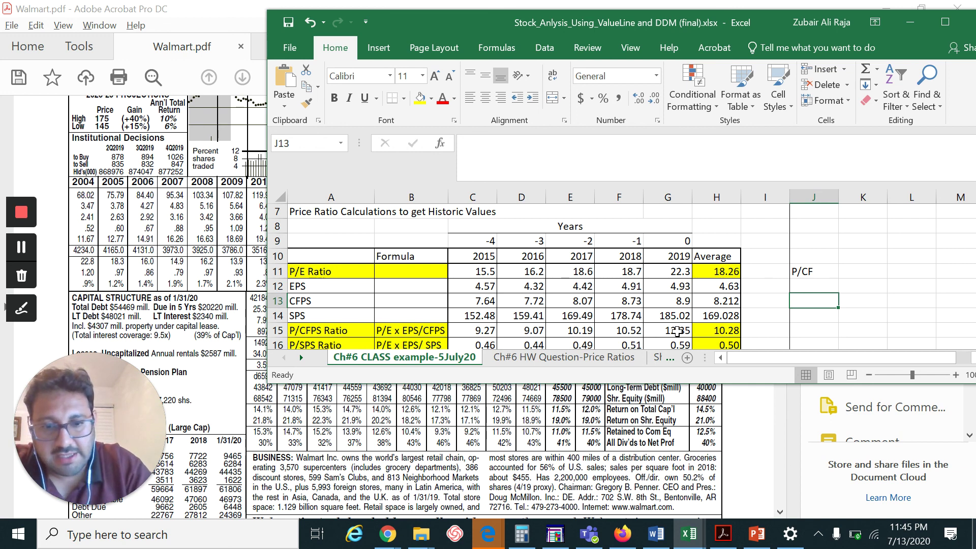
Enter the note 'P/E *EPS/CFPS = P/CFPS' in J13 as text with a leading apostrophe.
type("P/")
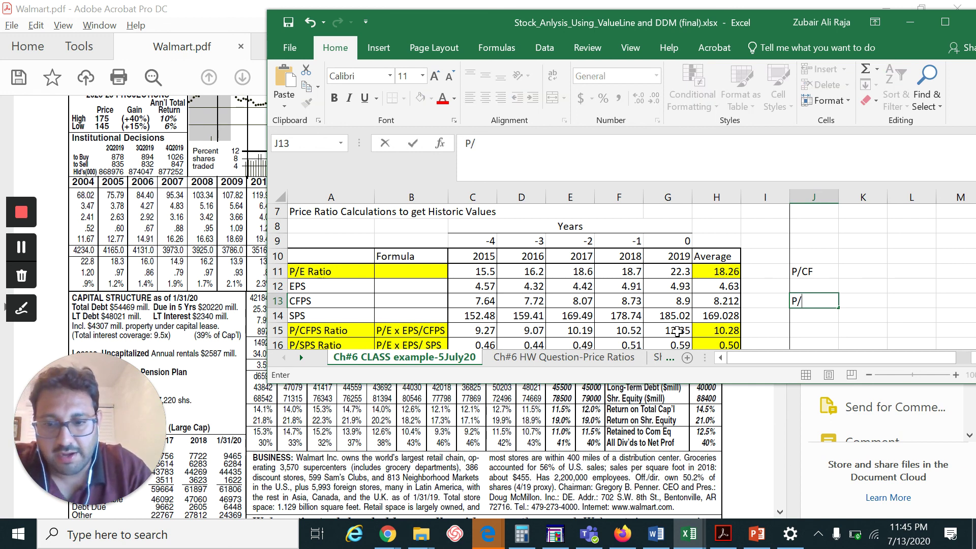
type("E")
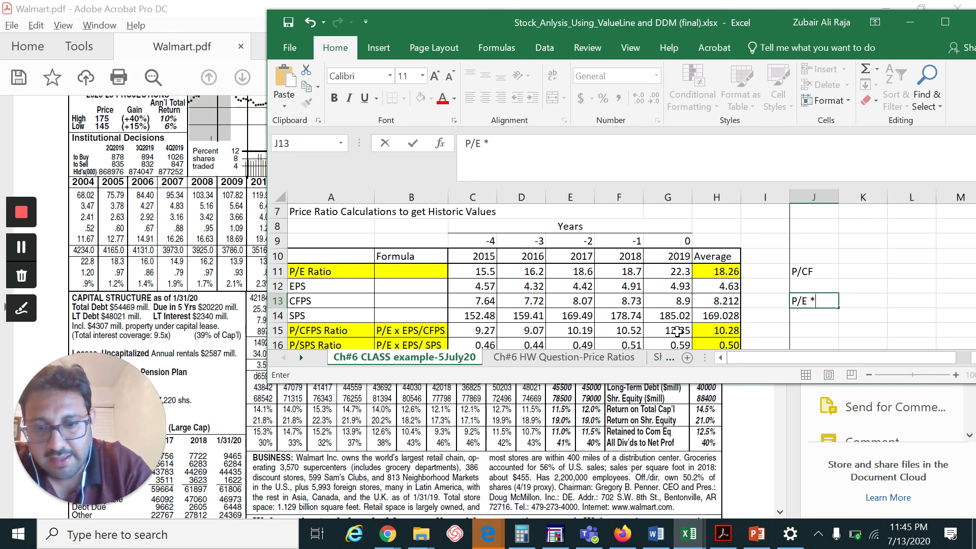
type(" *EPS")
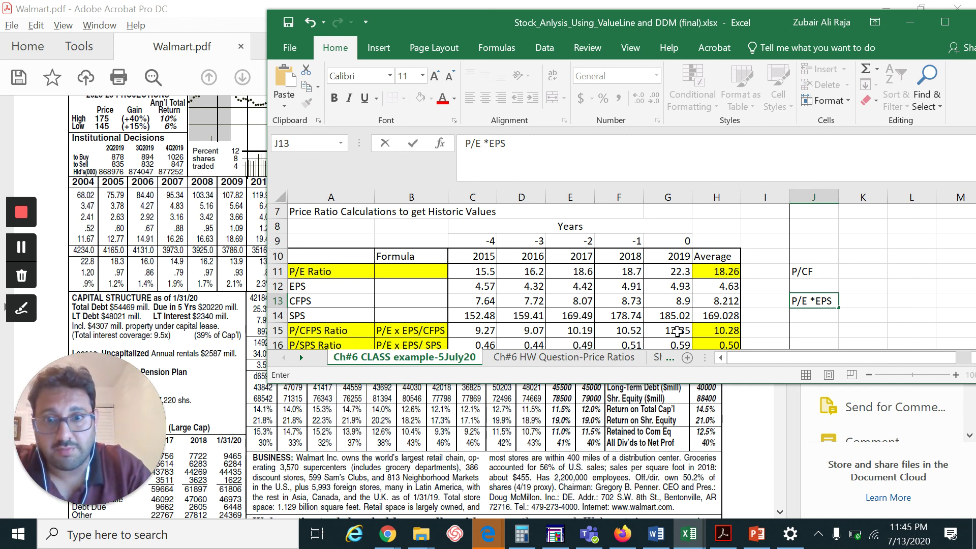
type("/CFPS")
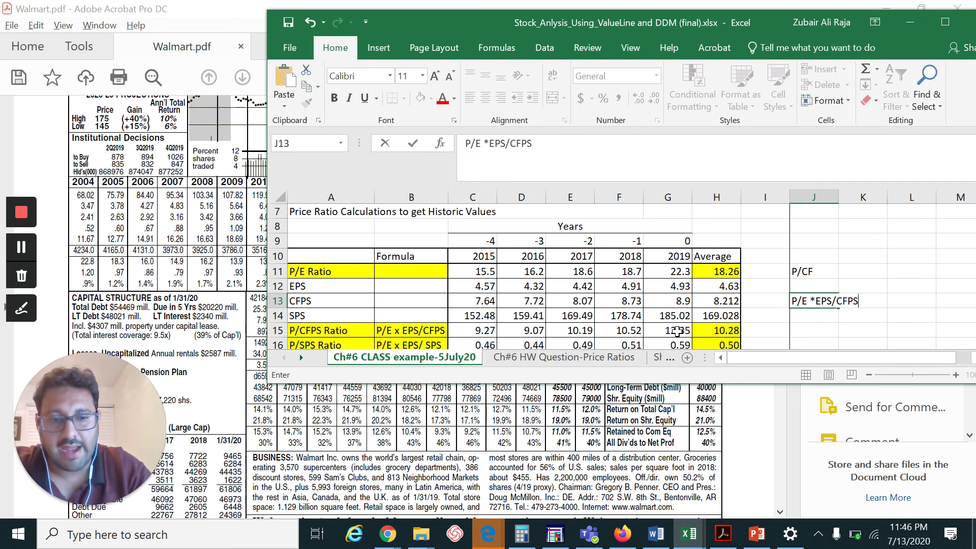
type("=")
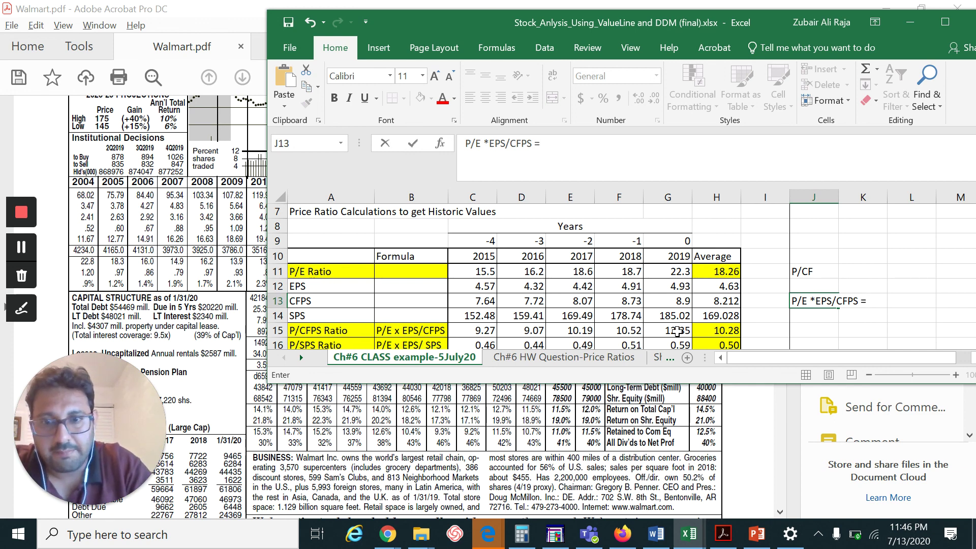
type(" P/CF")
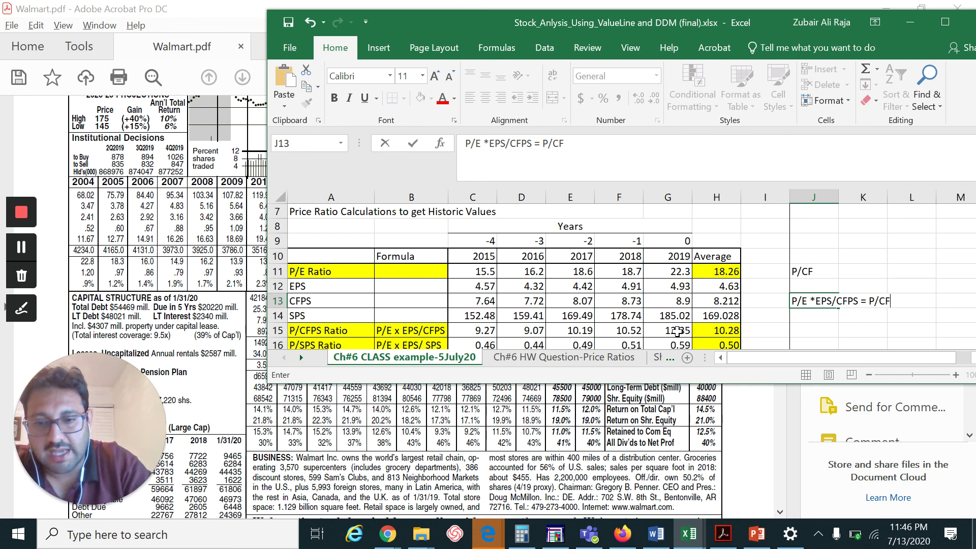
type("PS")
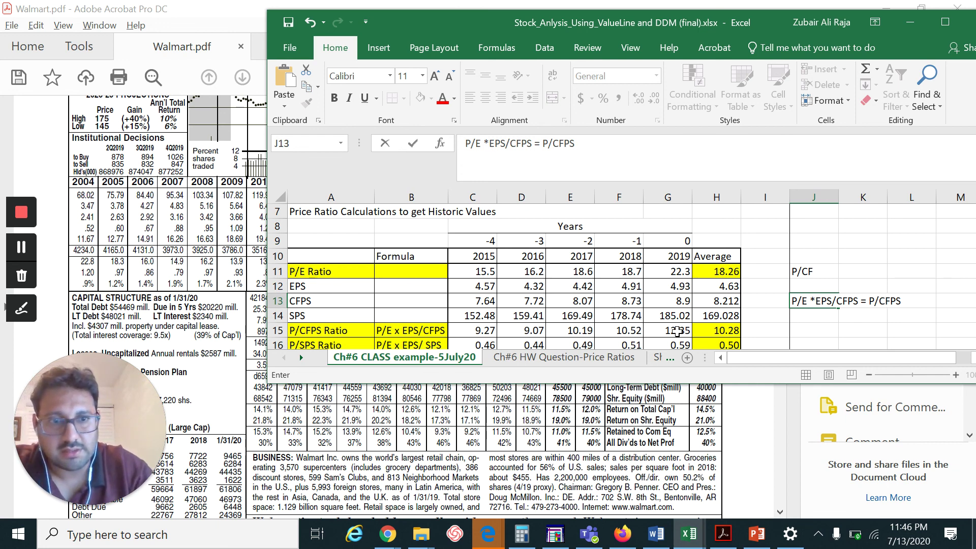
left_click(793, 301)
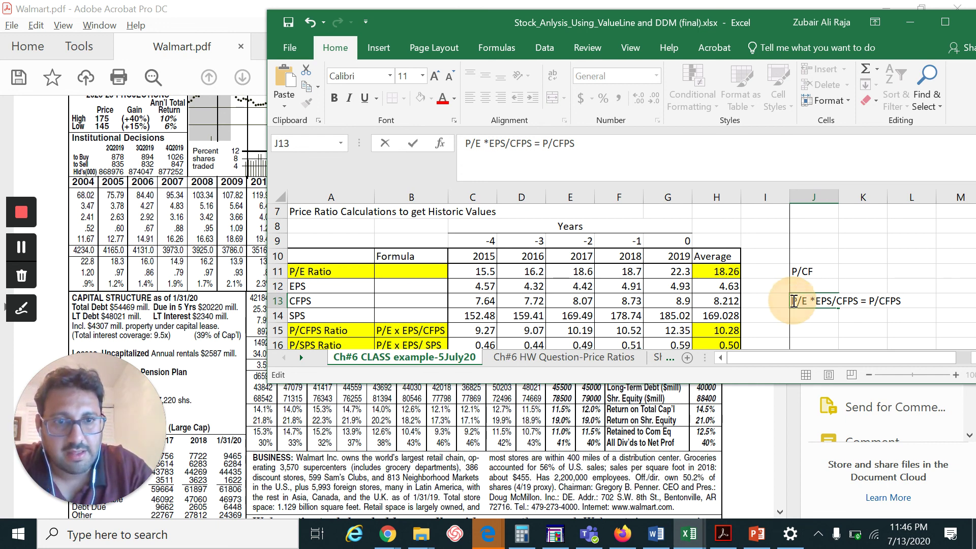
type("'")
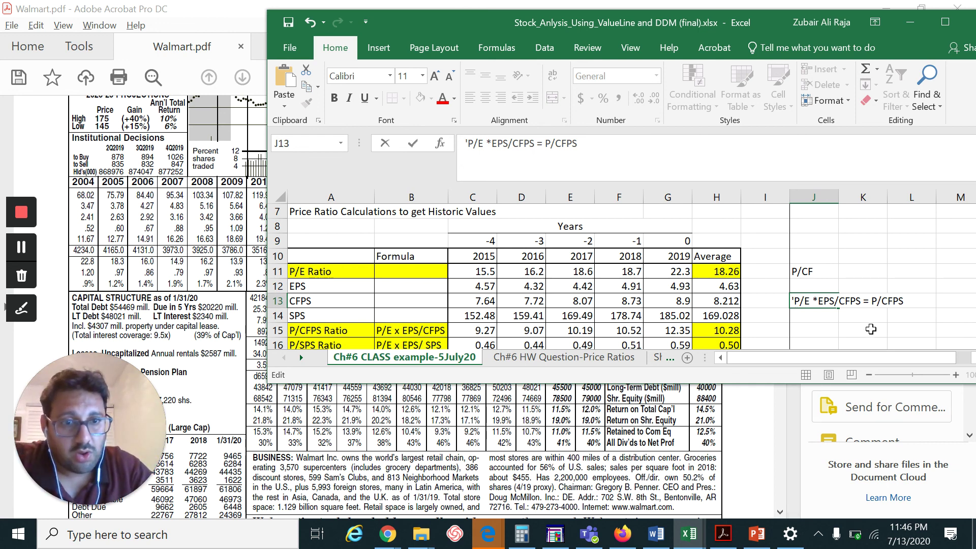
key("Return")
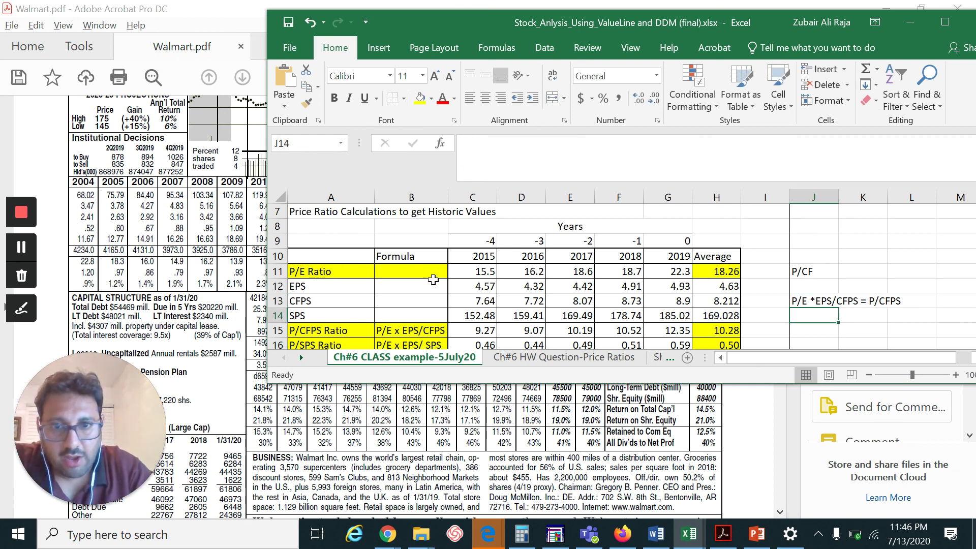
left_click(474, 330)
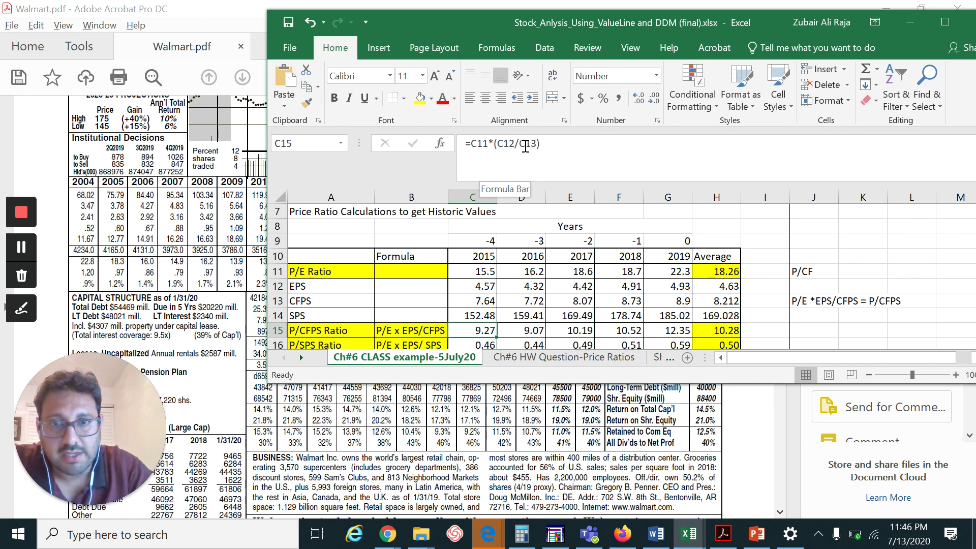
left_click(482, 286)
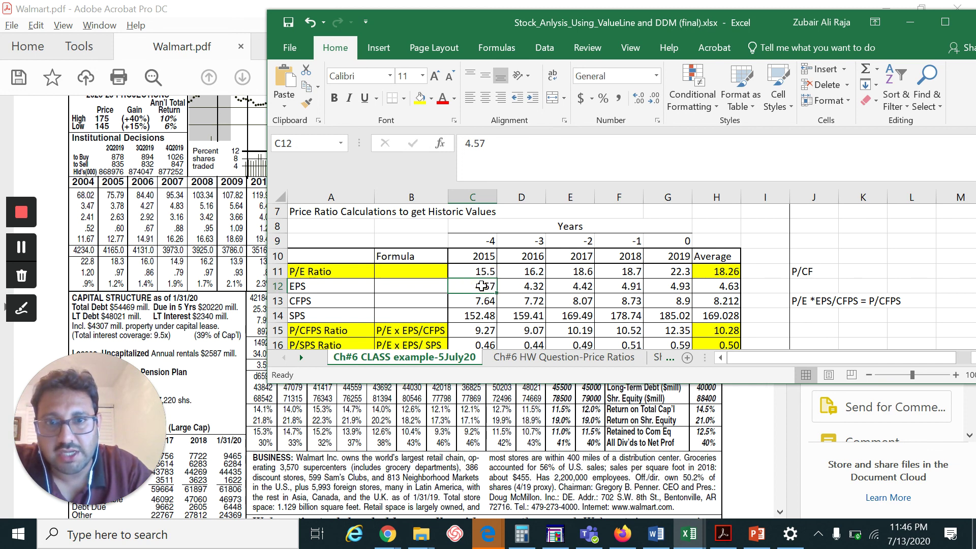
left_click(481, 330)
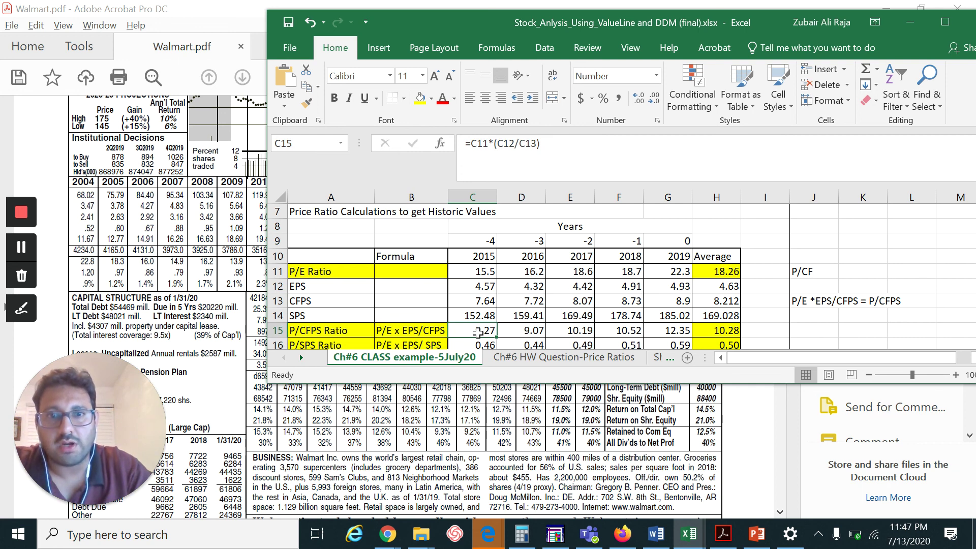
left_click(513, 334)
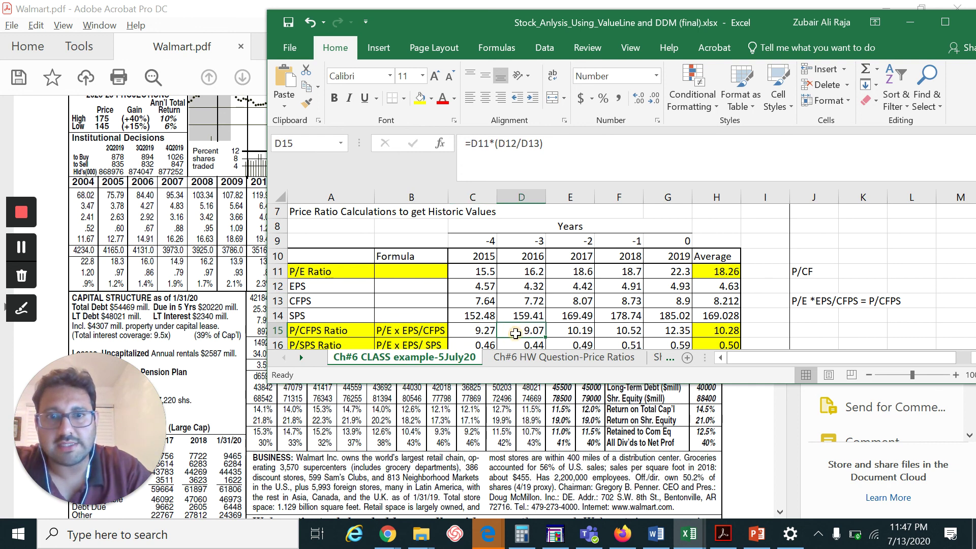
left_click(574, 335)
left_click(623, 336)
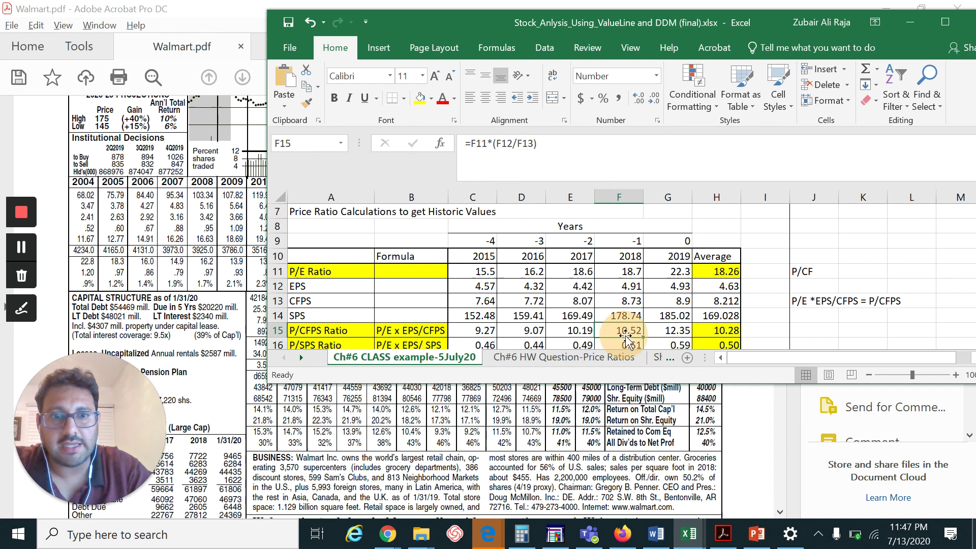
left_click(666, 335)
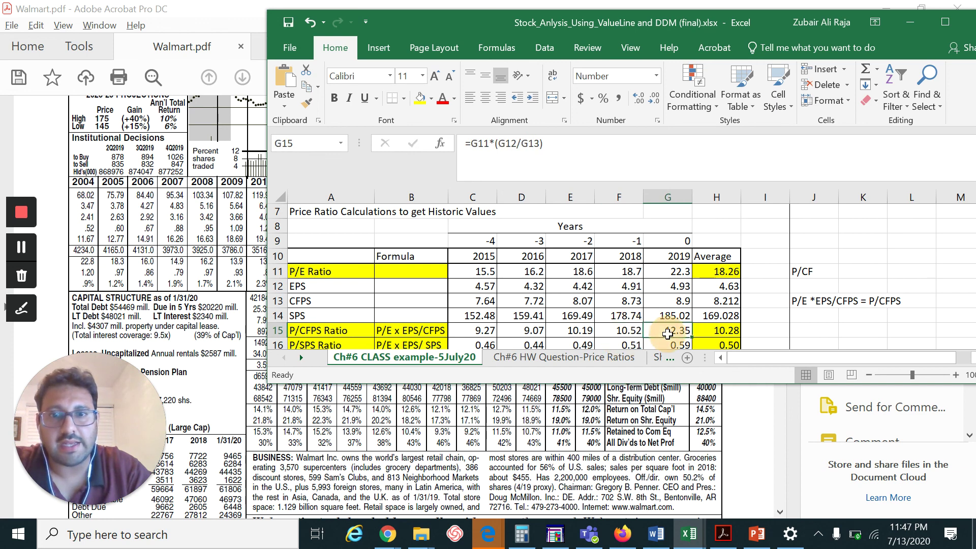
left_click(725, 332)
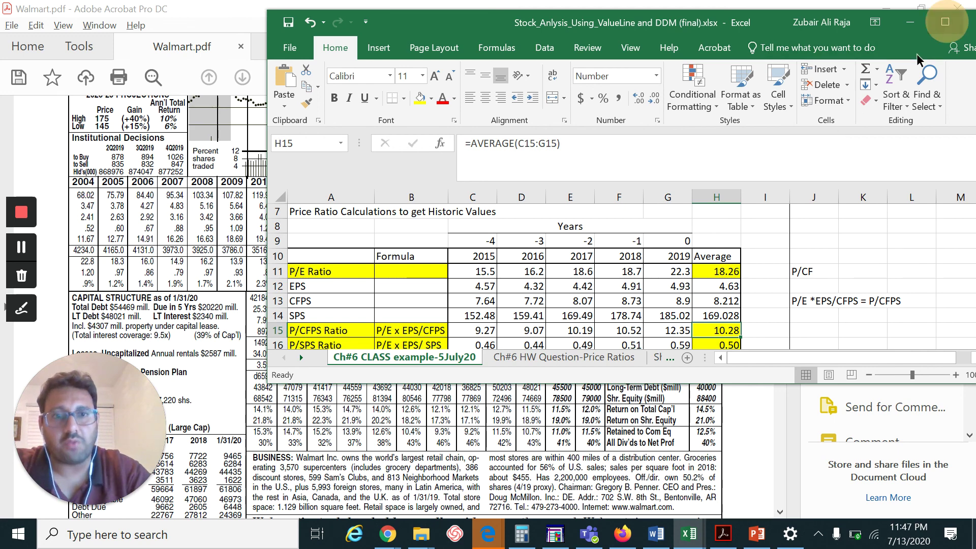
Maximize the workbook window to fill the screen.
left_click(944, 22)
left_click_drag(663, 19, 786, 29)
double_click(787, 29)
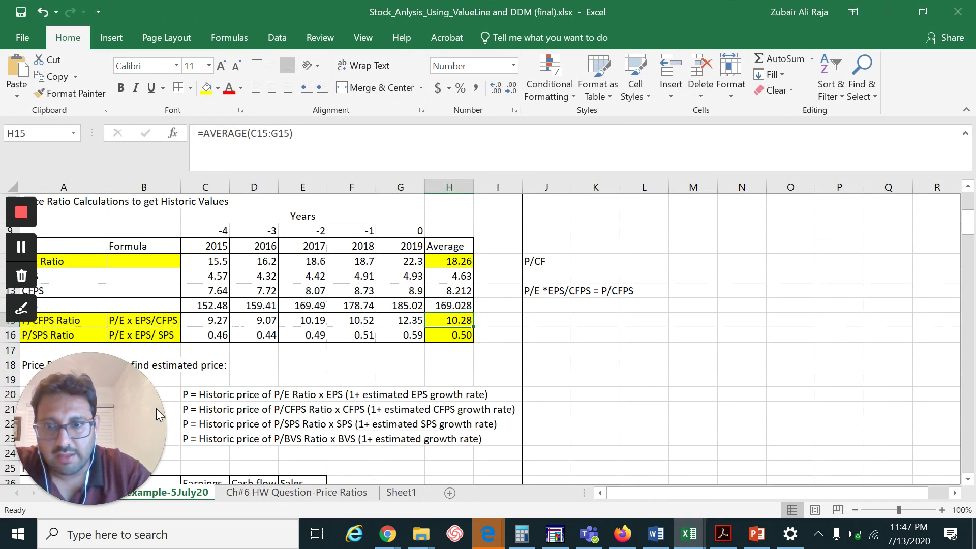
Scroll to the estimated-price formulas and review the CFPS growth-rate term in row 21.
left_click_drag(111, 424, 923, 406)
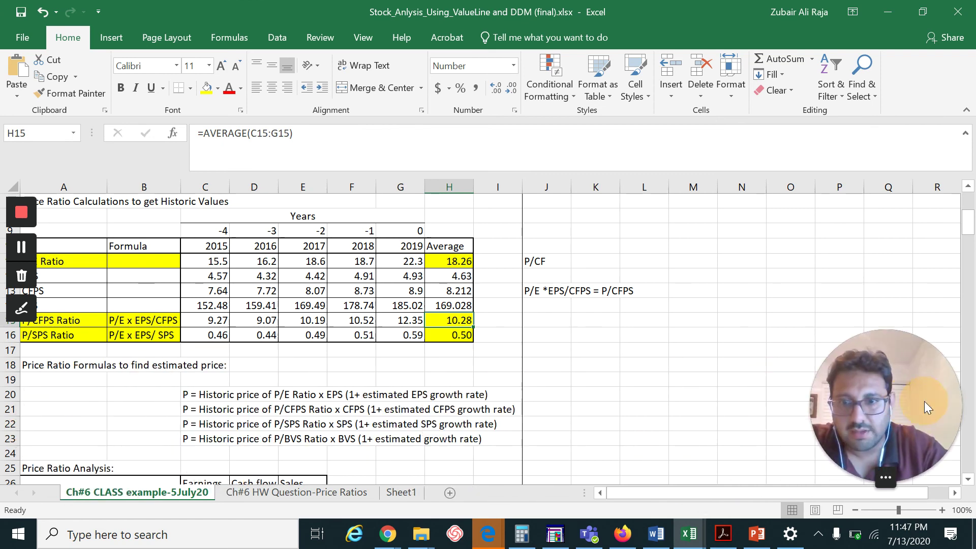
scroll(228, 410, "down", 1)
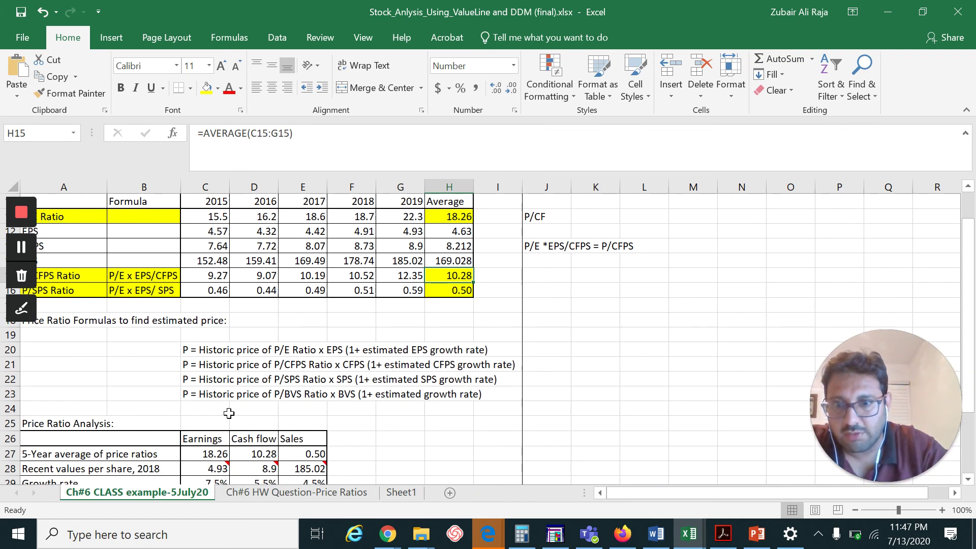
left_click(206, 365)
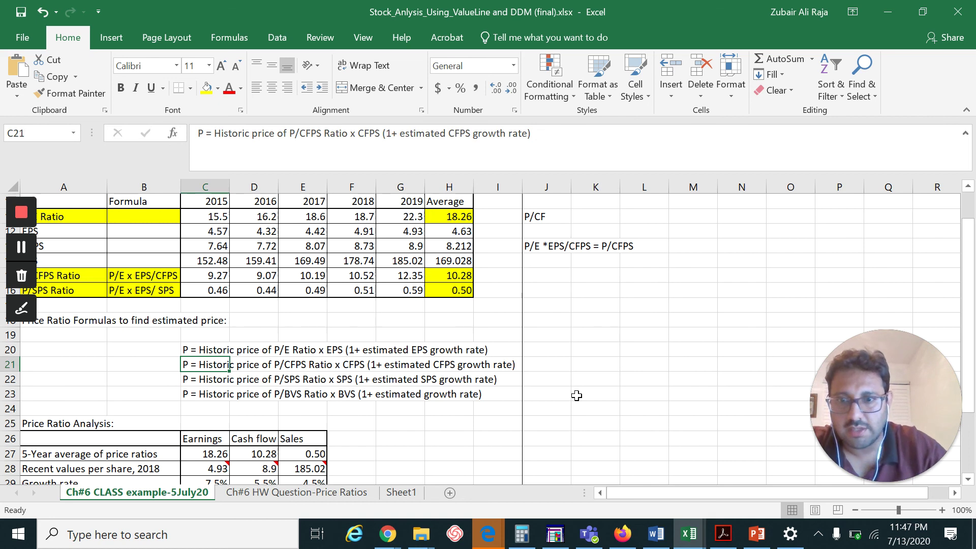
key("Right")
key("Left")
key("Right")
key("Left")
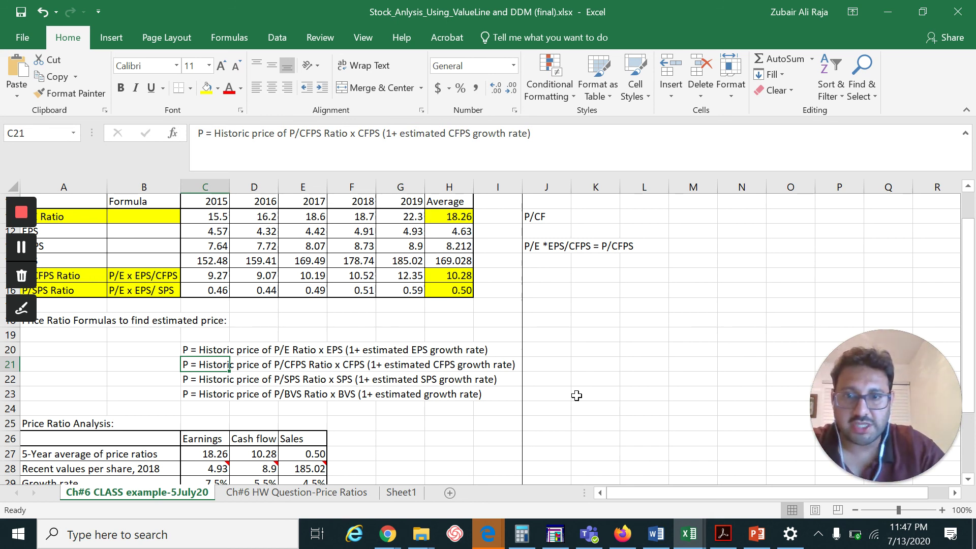
left_click_drag(347, 362, 473, 367)
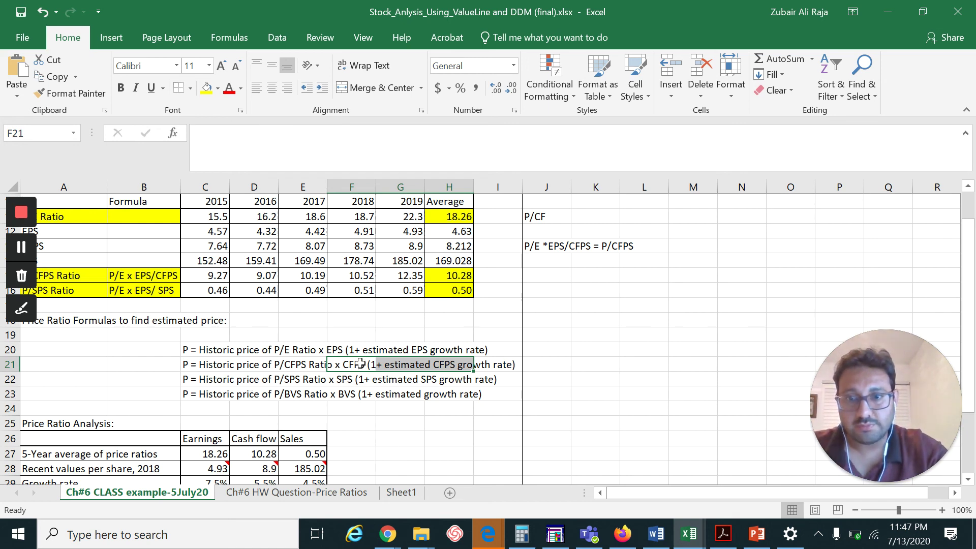
Review the yearly P/CFPS ratio formulas and their average, then switch to the Walmart.pdf report.
left_click(455, 275)
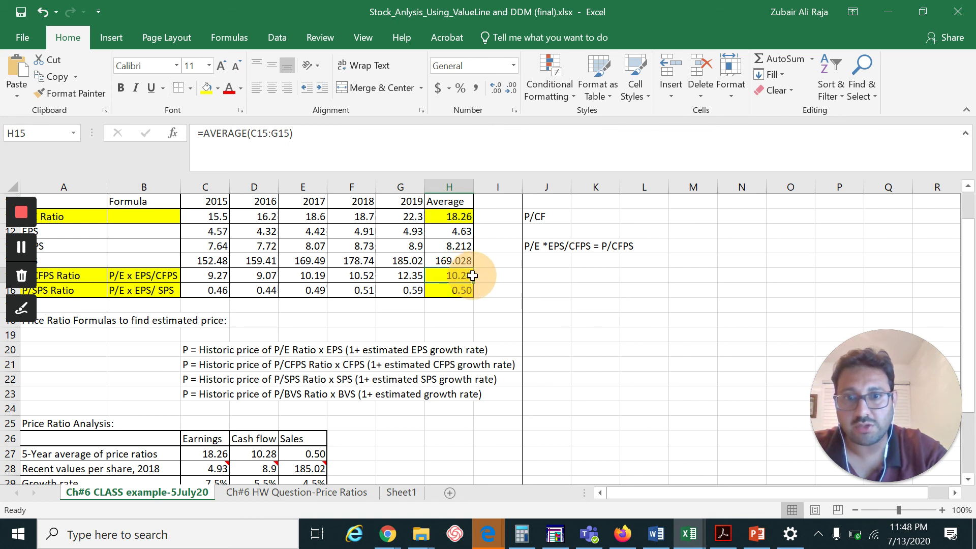
left_click(403, 276)
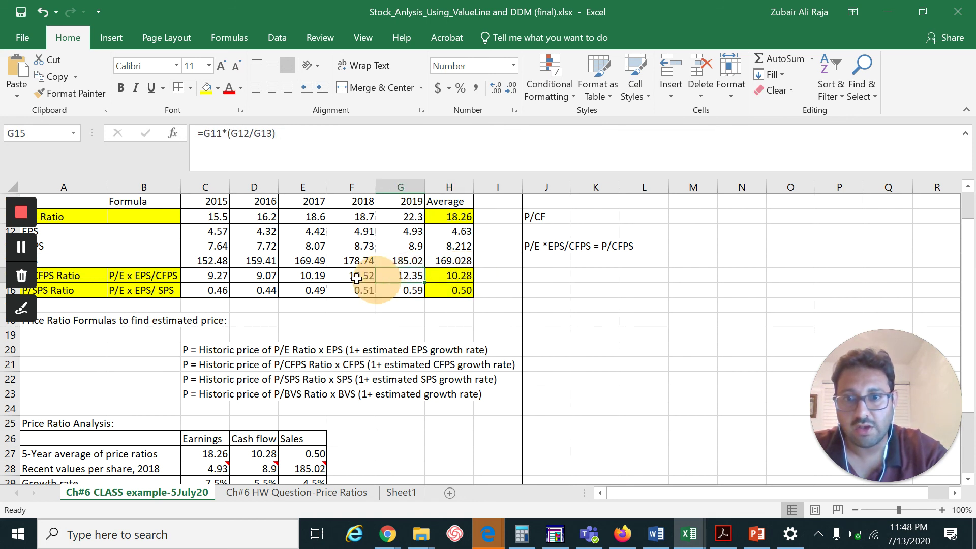
left_click_drag(355, 278, 213, 278)
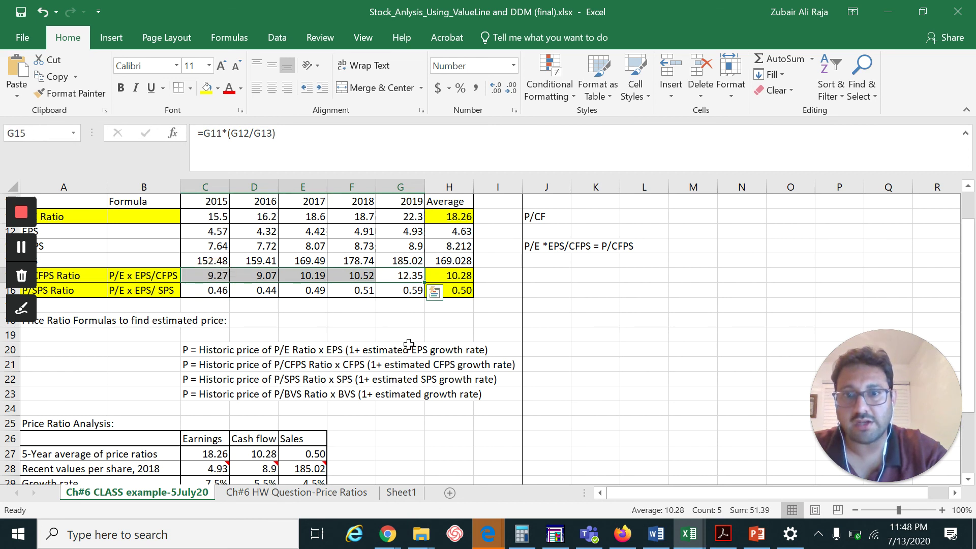
left_click(471, 273)
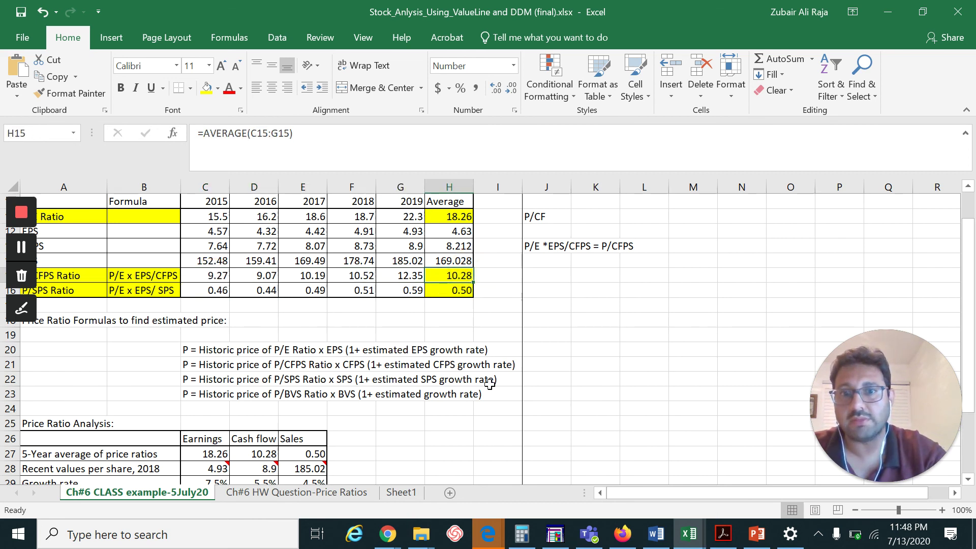
scroll(490, 384, "down", 1)
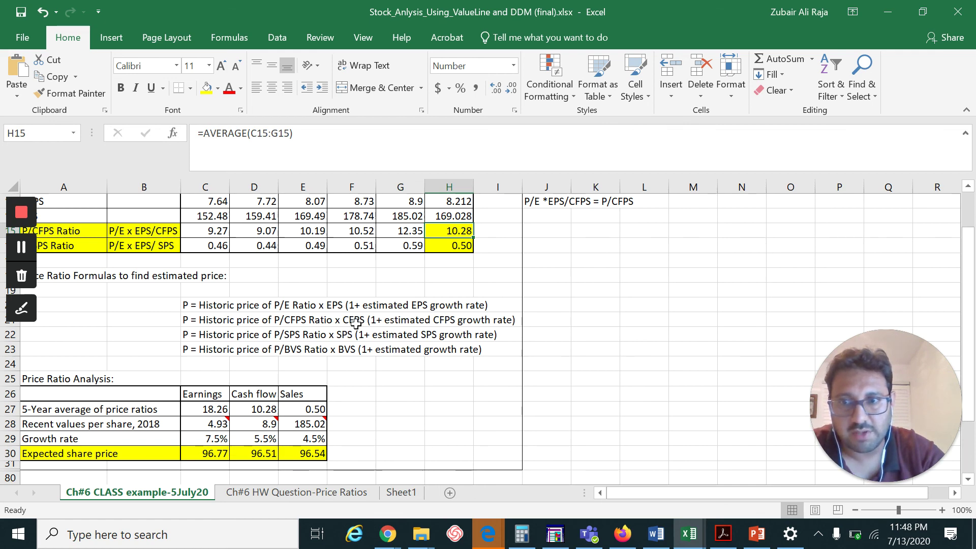
scroll(417, 232, "up", 2)
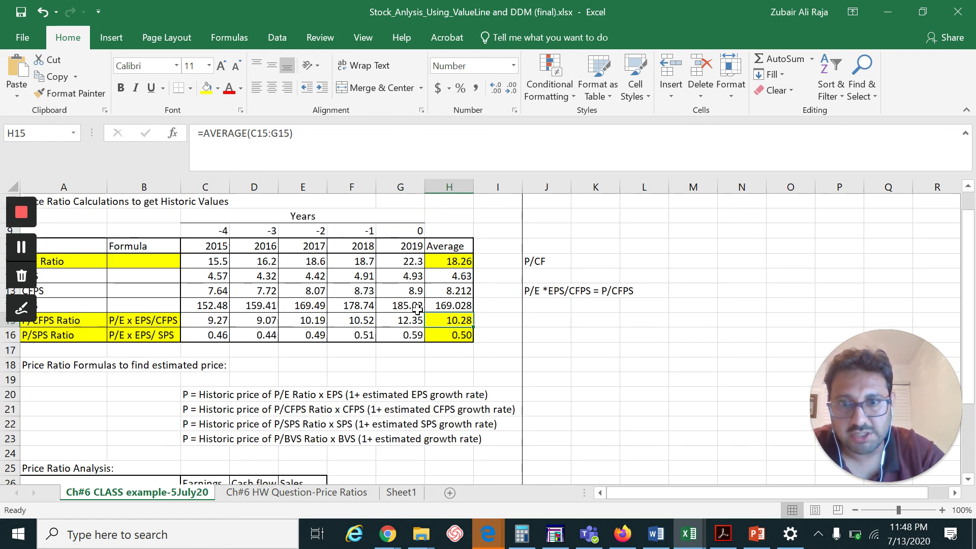
left_click(413, 321)
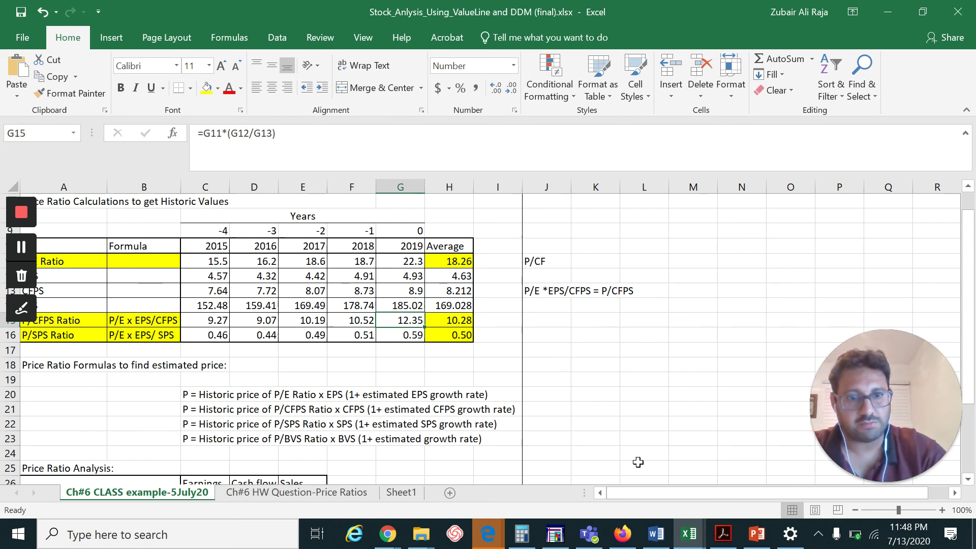
left_click(723, 538)
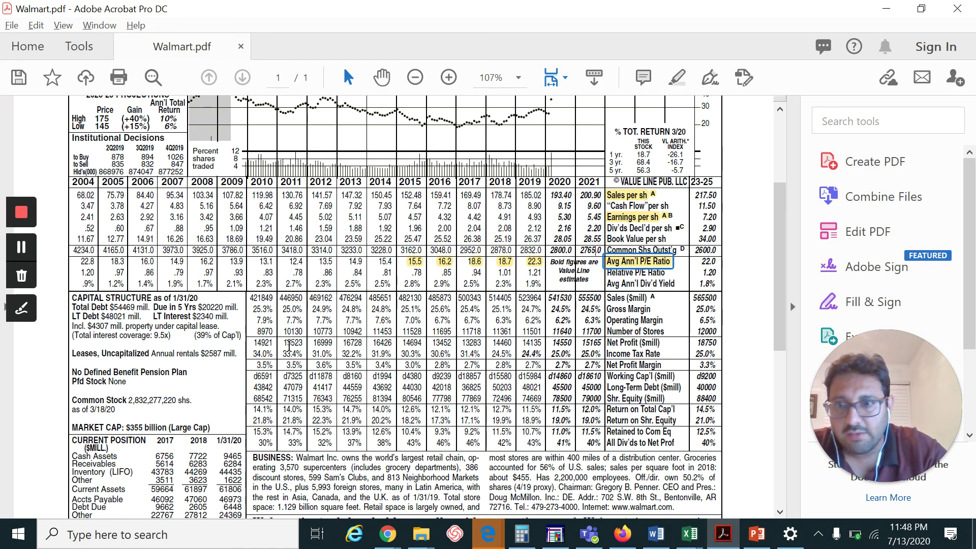
Scroll to the Annual Rates table and examine the Cash Flow and Earnings estimated growth rates.
scroll(287, 350, "down", 5)
scroll(285, 359, "down", 1)
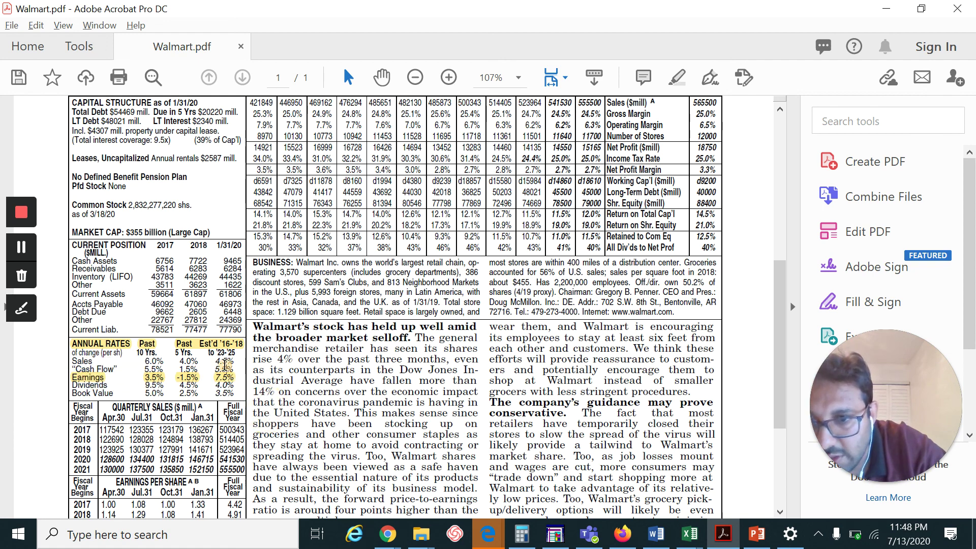
left_click_drag(229, 376, 227, 362)
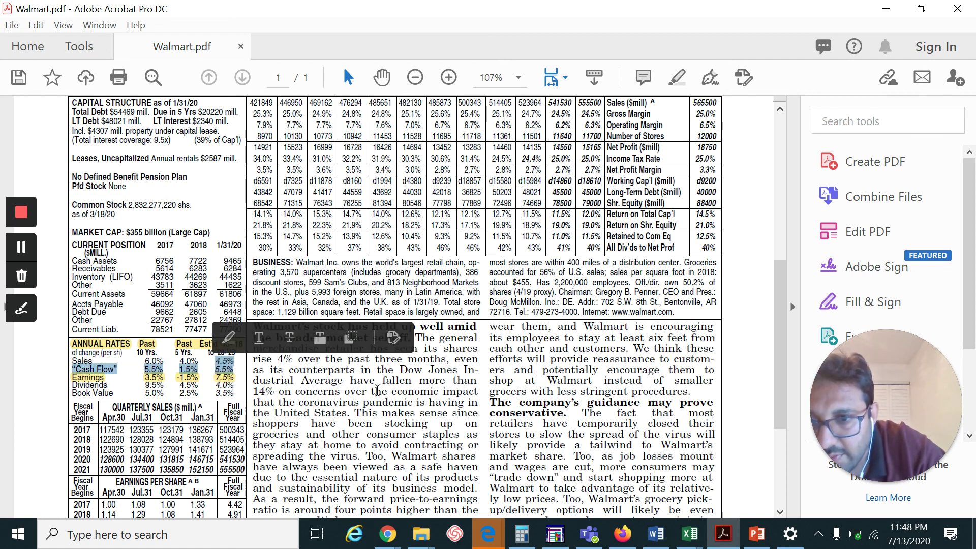
left_click(221, 377)
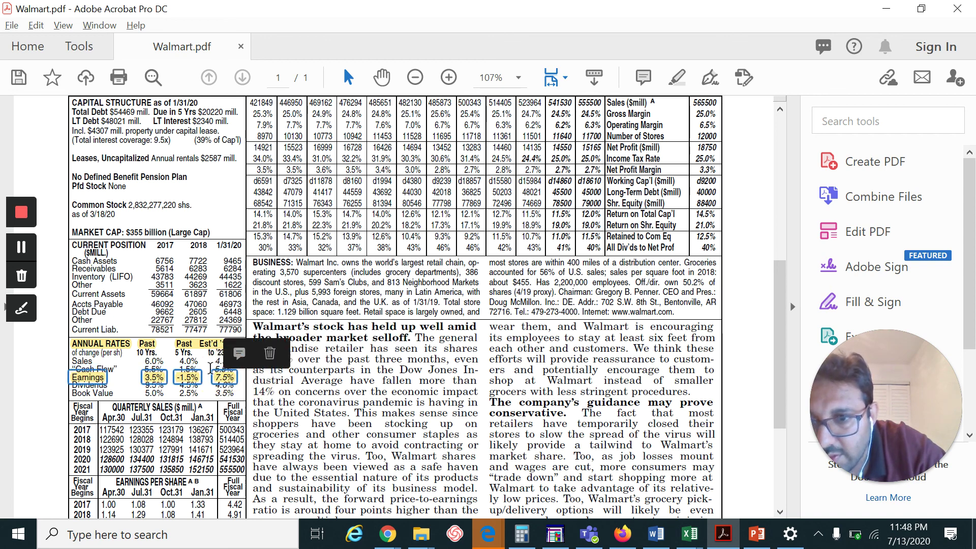
left_click(331, 414)
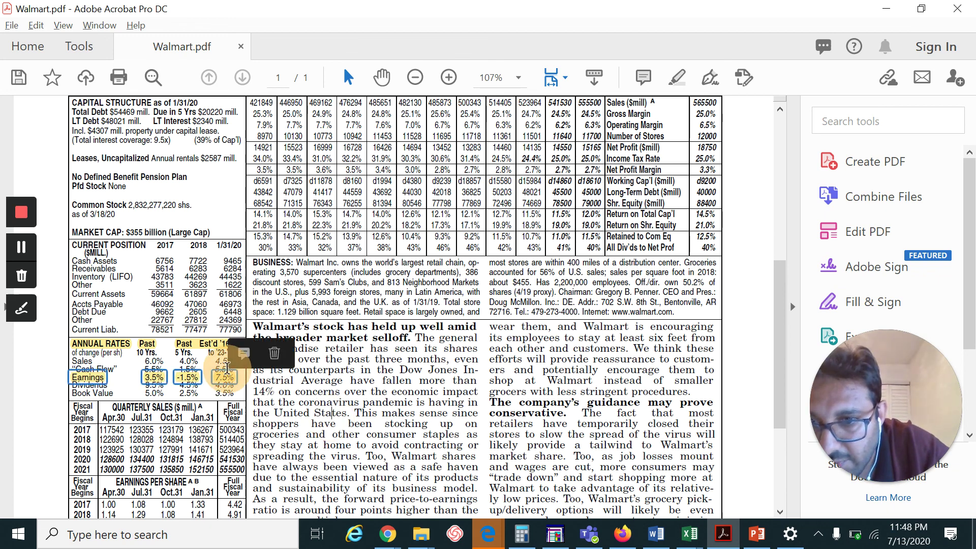
mouse_move(225, 366)
left_mouse_down()
mouse_move(214, 356)
mouse_move(238, 367)
mouse_move(216, 366)
left_mouse_up()
left_click(214, 356)
left_click(325, 401)
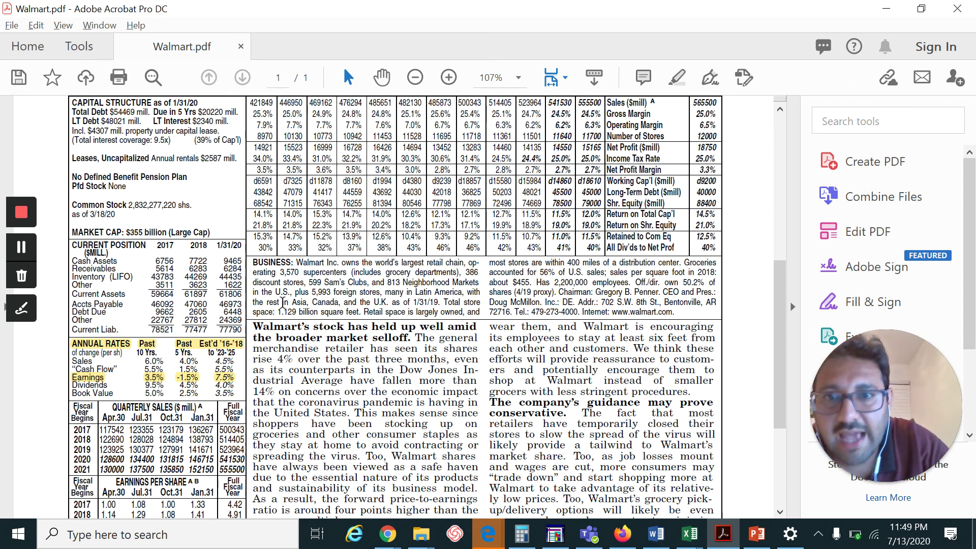
Scroll back up to the P/E rows, then return to the Stock_Anlysis workbook.
scroll(625, 159, "up", 2)
scroll(611, 273, "up", 3)
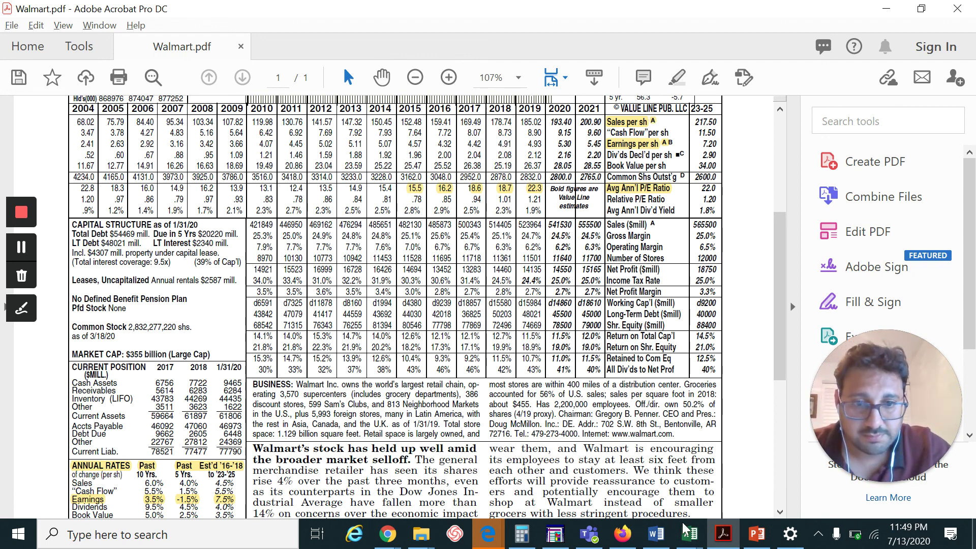
left_click(697, 540)
left_click(770, 470)
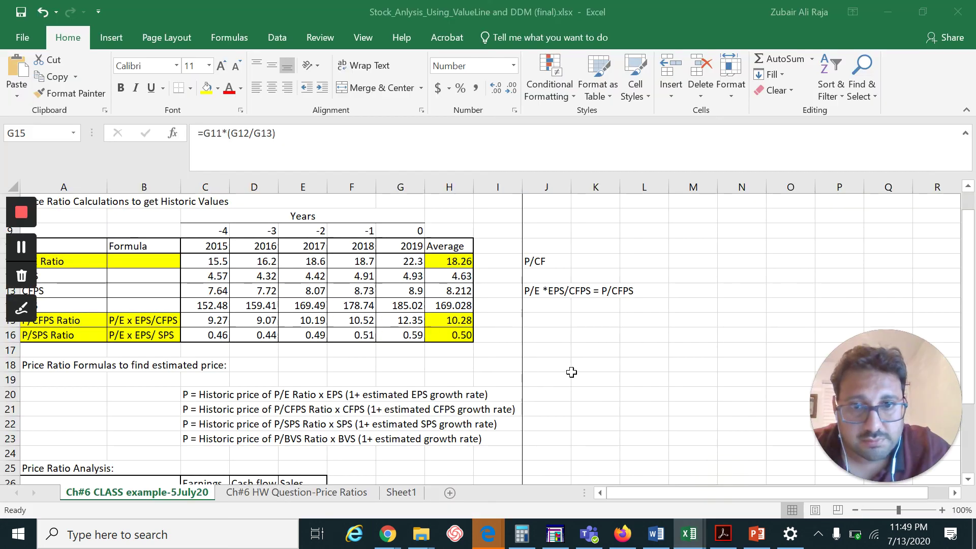
scroll(515, 347, "up", 2)
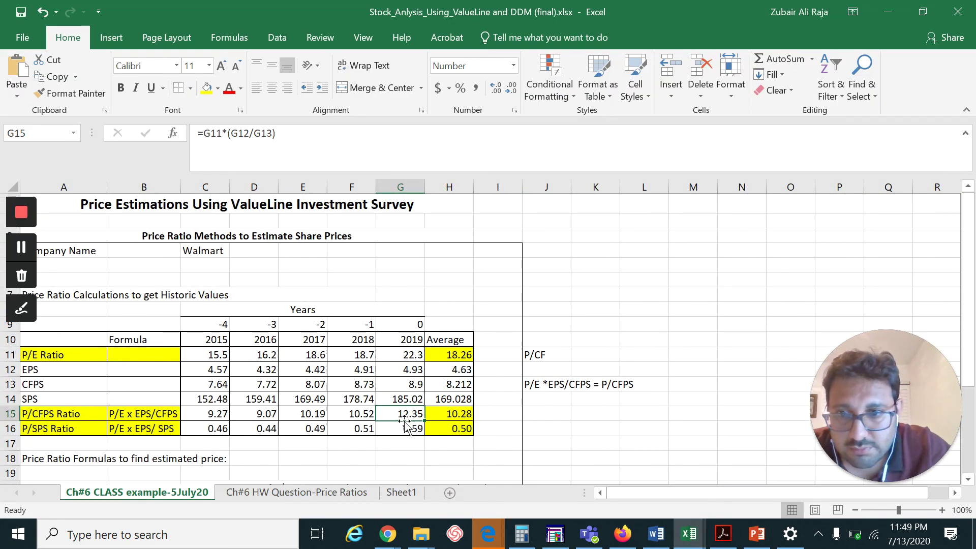
left_click(464, 415)
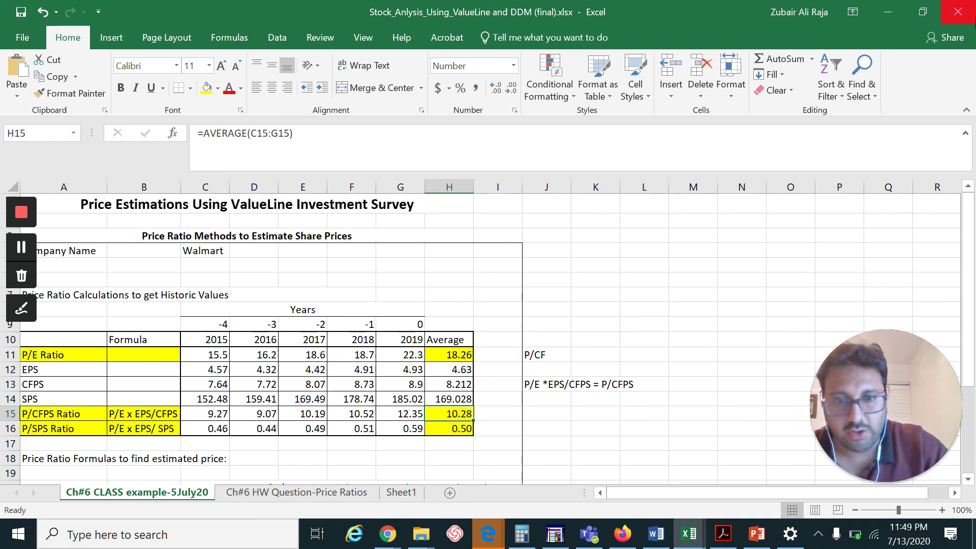
scroll(567, 261, "down", 6)
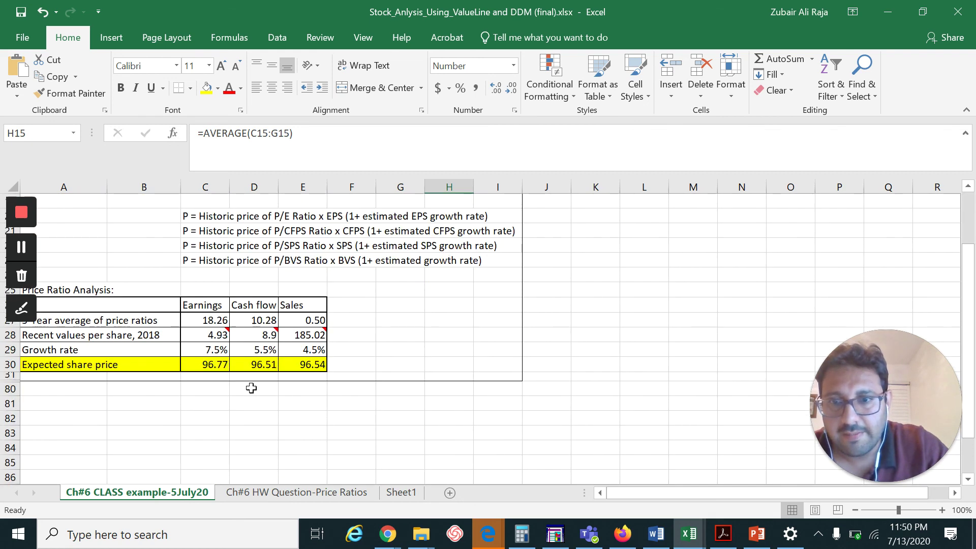
scroll(258, 397, "up", 1)
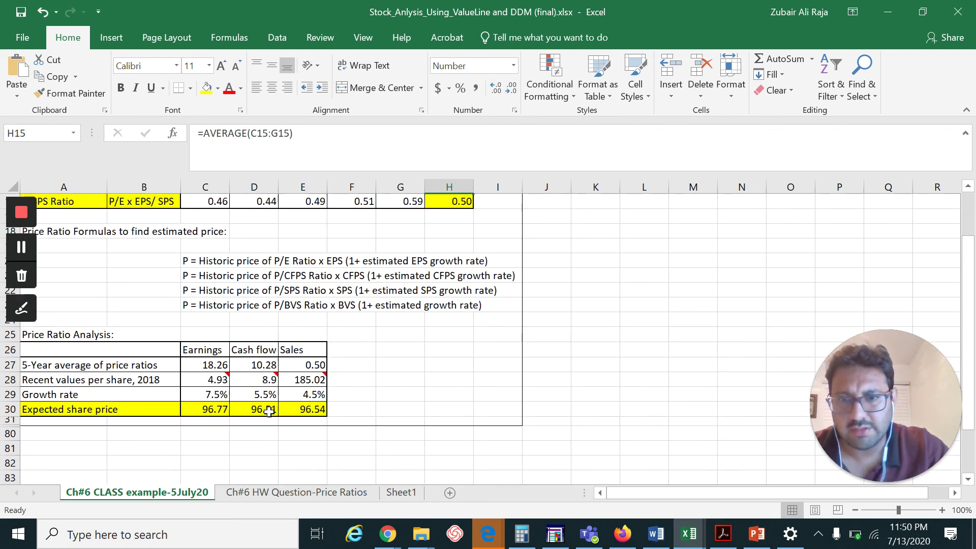
left_click(269, 409)
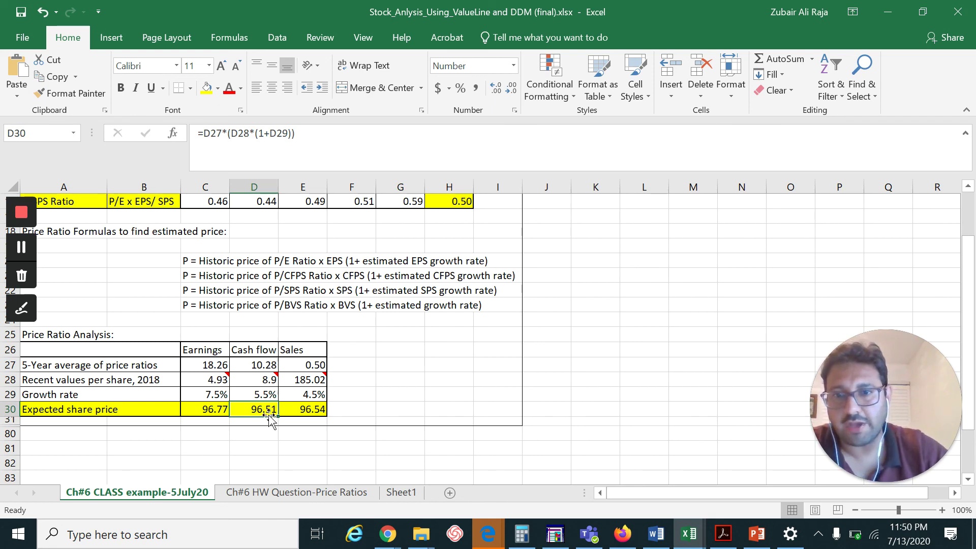
scroll(269, 419, "up", 2)
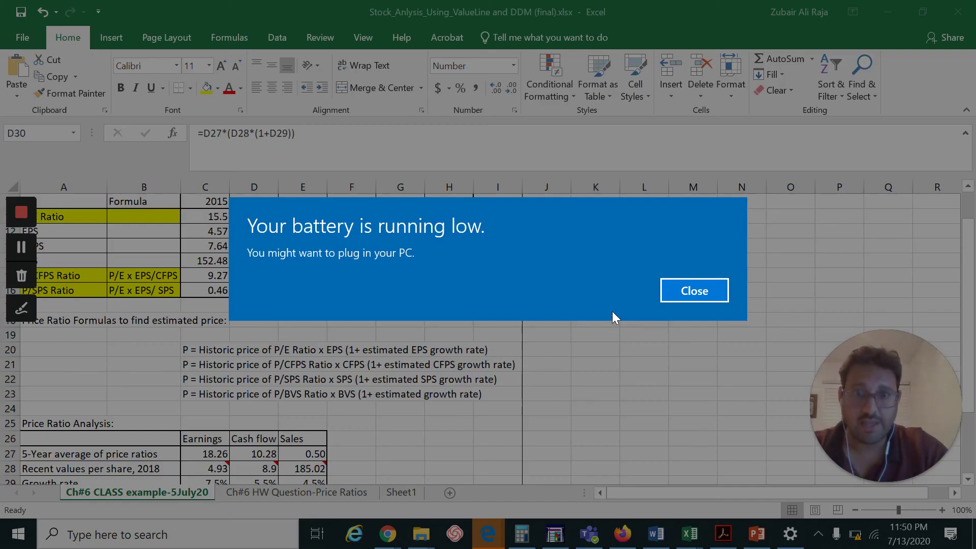
Dismiss the low-battery warning and switch to the Walmart.pdf report, scrolled up to the per-share table.
left_click(684, 294)
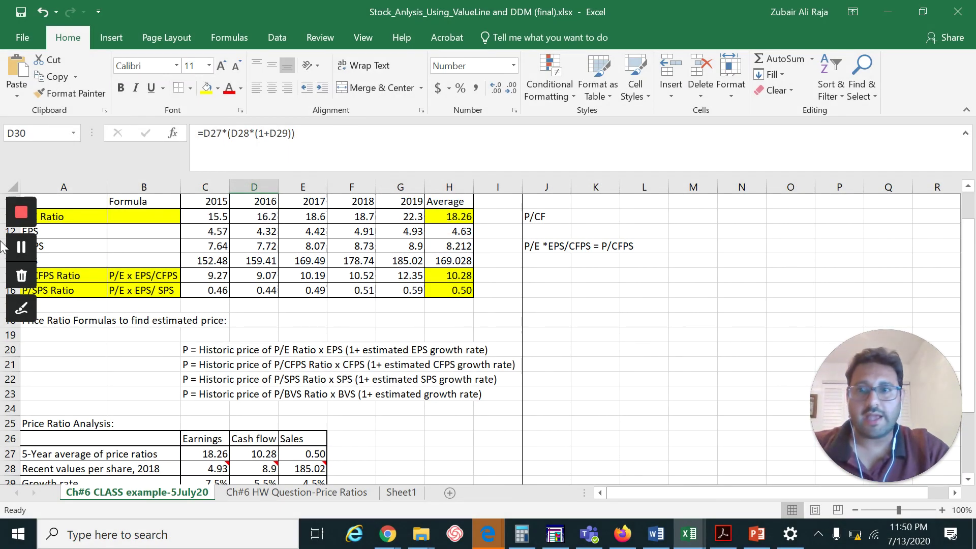
left_click(23, 249)
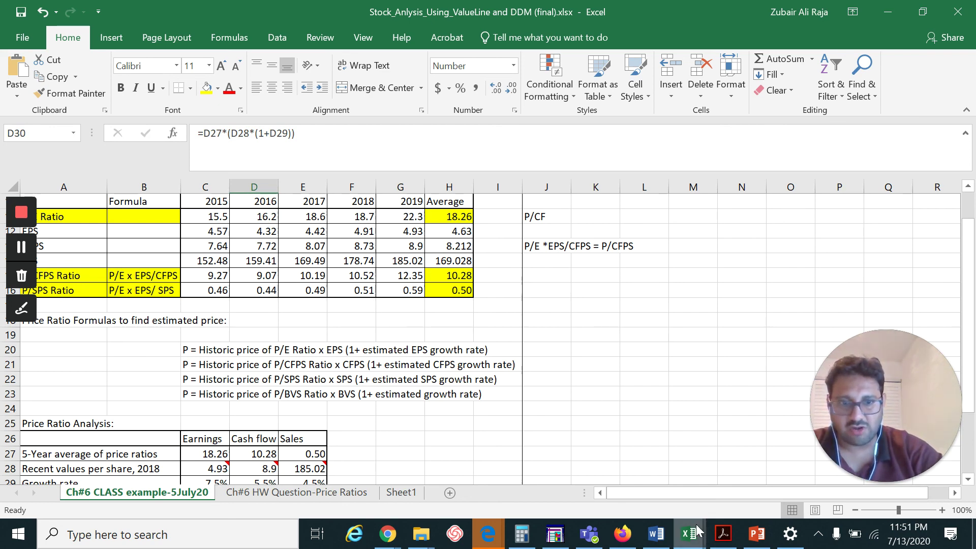
left_click(722, 533)
scroll(762, 387, "up", 3)
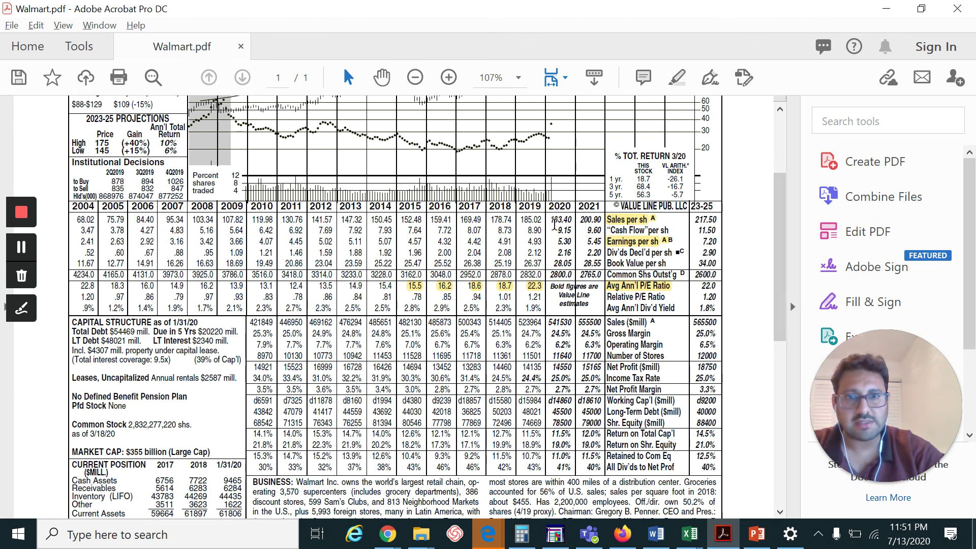
Select the 2015–2019 SPS values in row 14 and resize the report to compare 152.48.
left_click(884, 10)
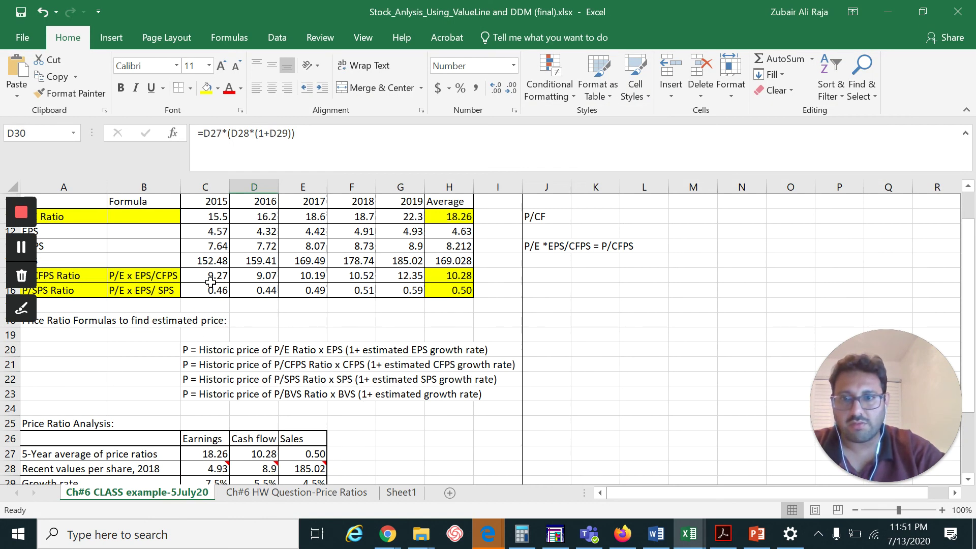
left_click_drag(200, 257, 405, 261)
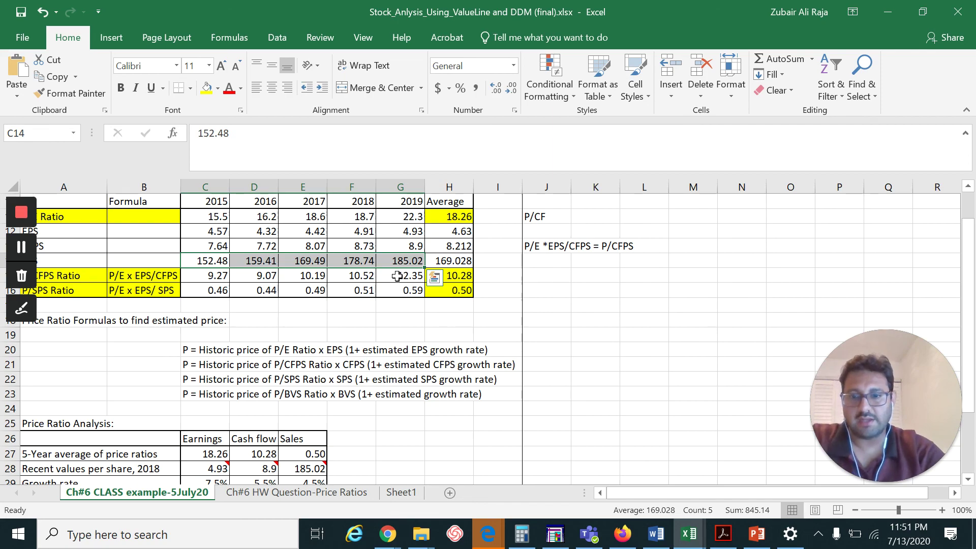
key("alt+Tab")
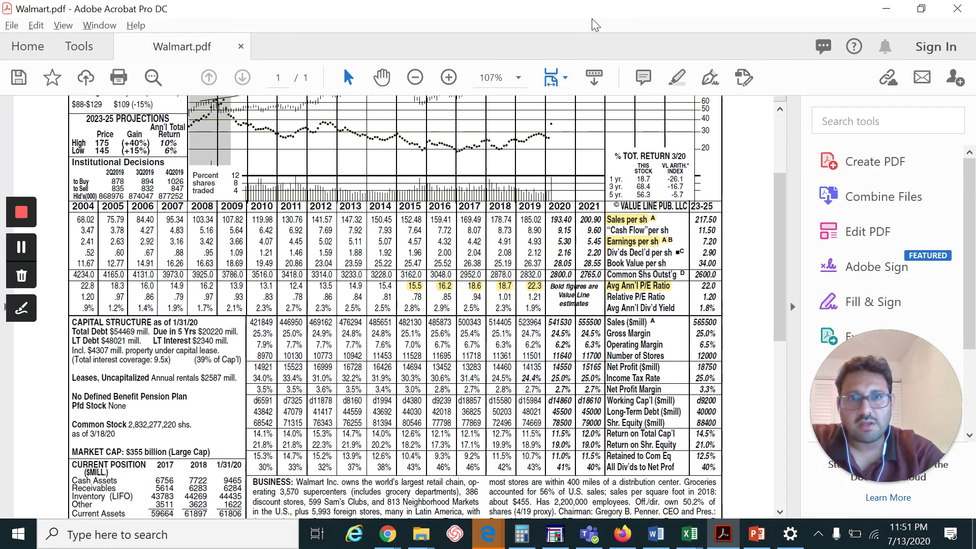
left_click(708, 108)
left_click_drag(813, 7, 766, 59)
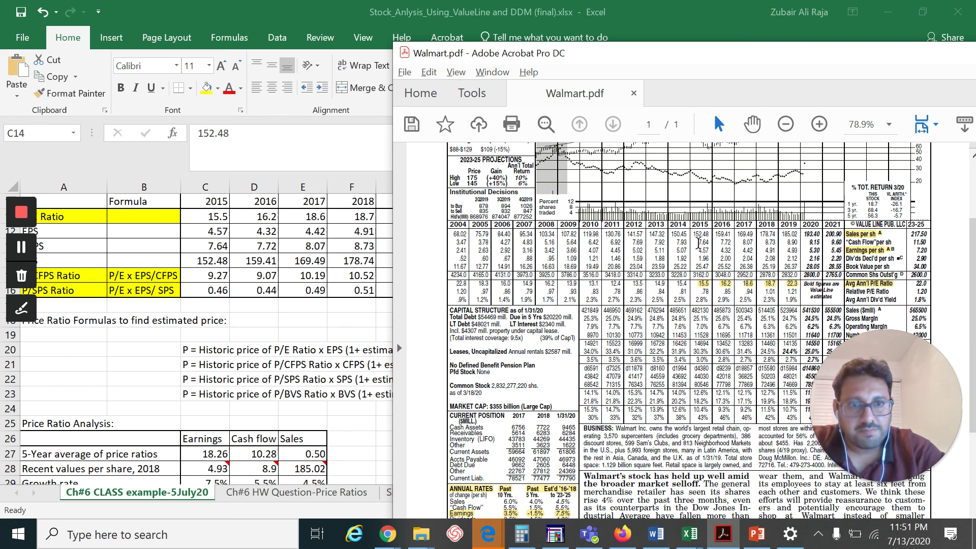
left_click_drag(693, 234, 710, 234)
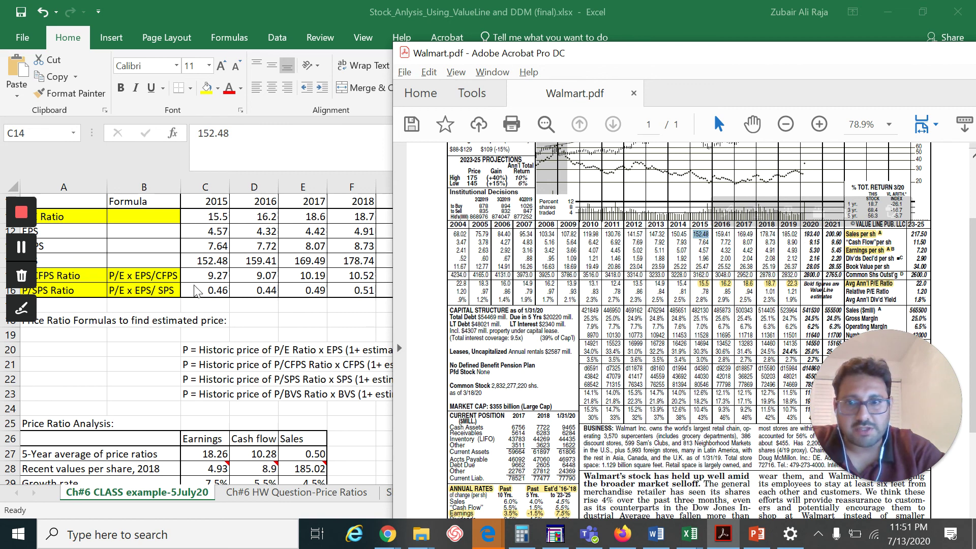
Compare workbook and report, then shrink the workbook window so both stay visible.
left_click(206, 258)
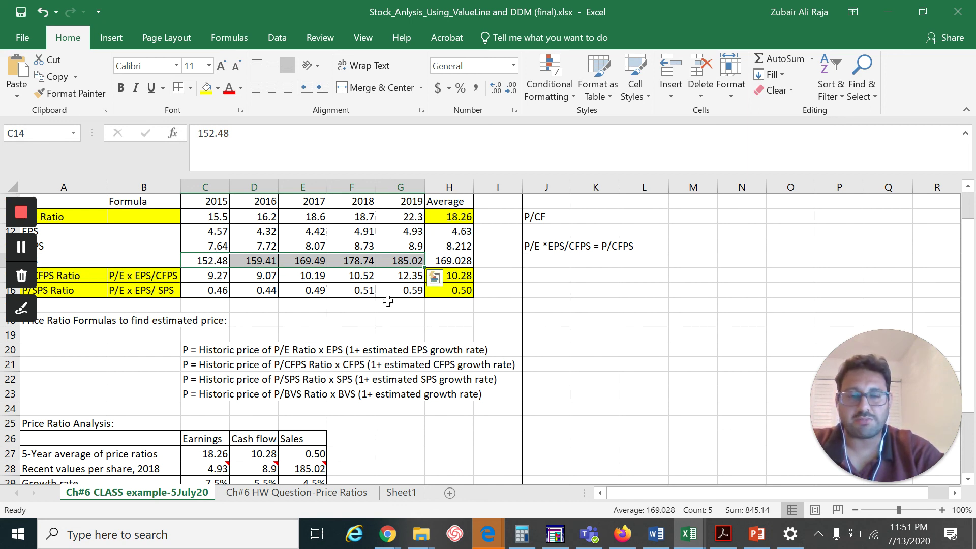
key("alt+Tab")
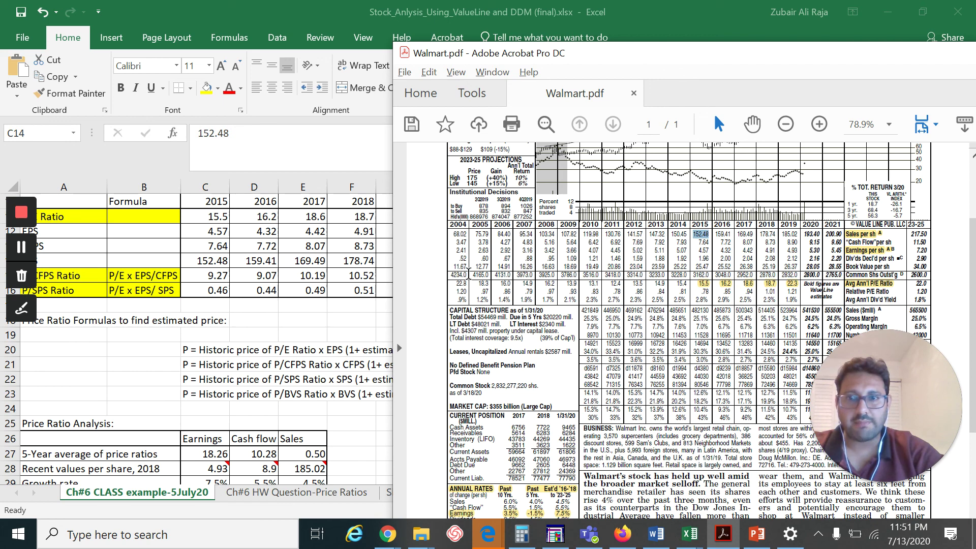
key("alt+Tab")
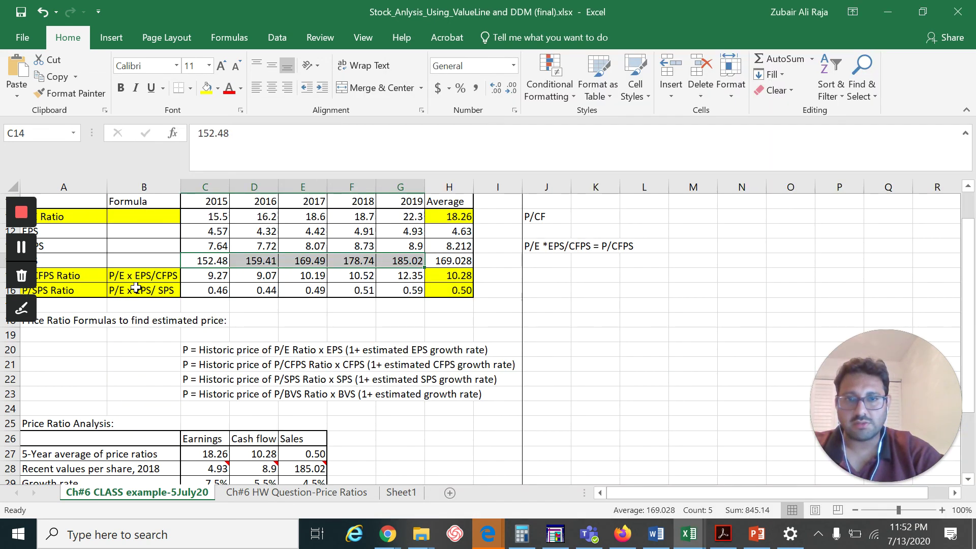
key("alt+Tab")
key("alt+Tab")
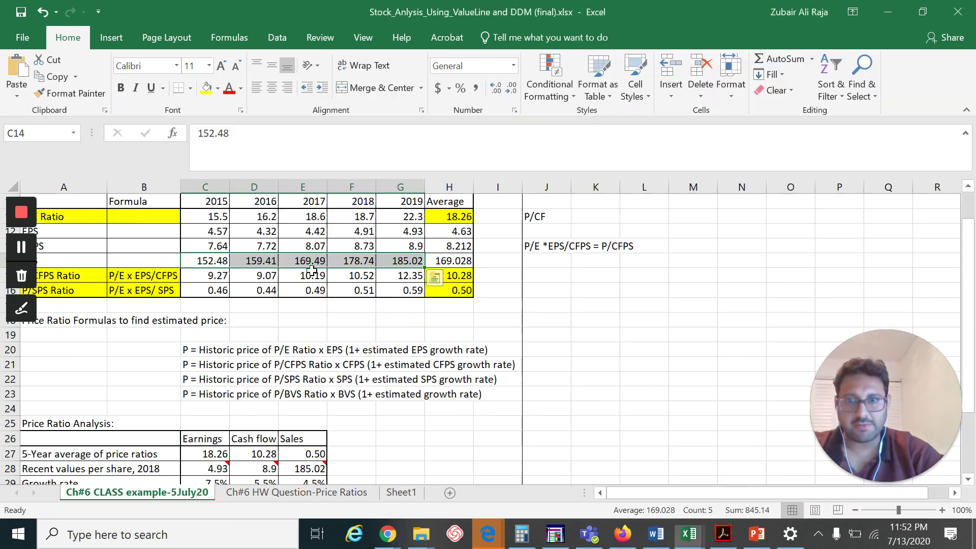
left_click_drag(457, 11, 580, 26)
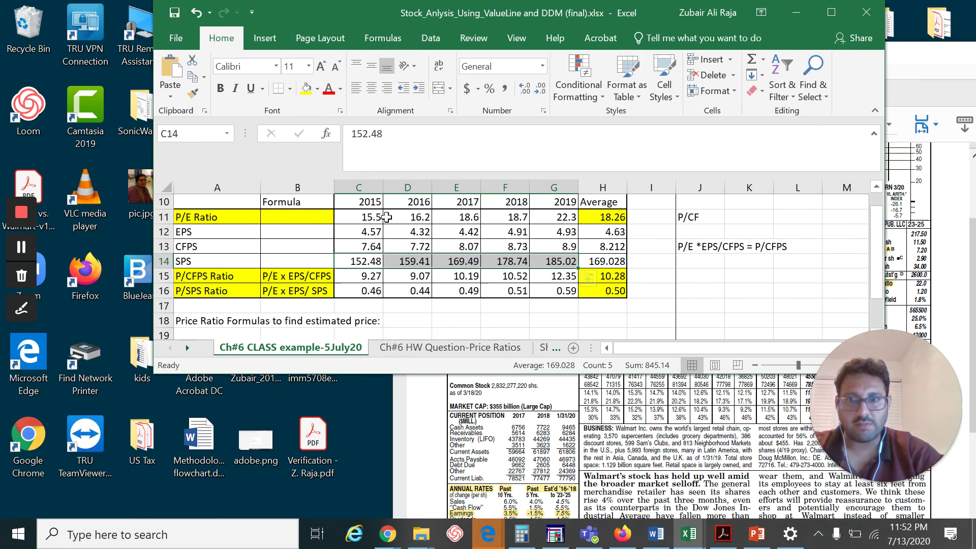
Add the side note 'P/E*EPS/SPS=P/SPS' in cell J15, below the P/CFPS note.
left_click(163, 217)
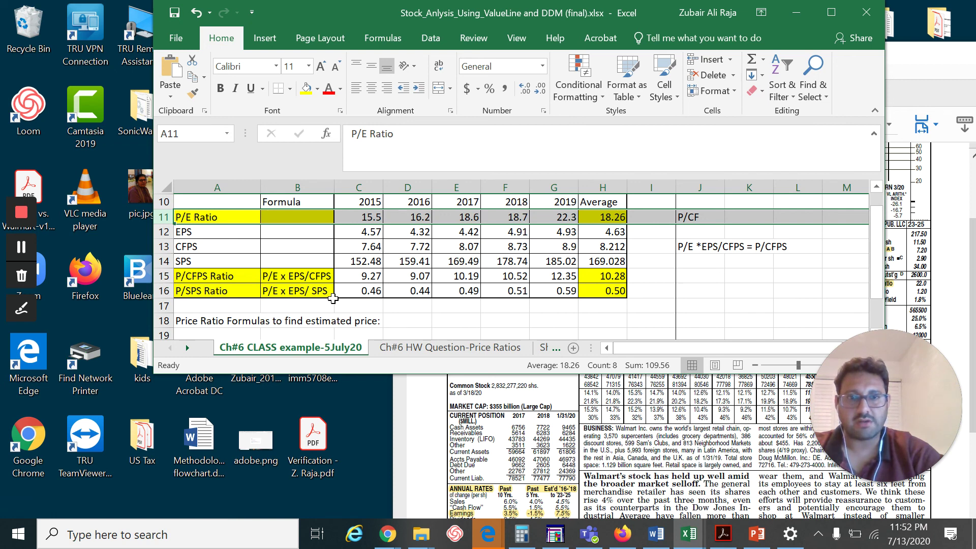
left_click(696, 276)
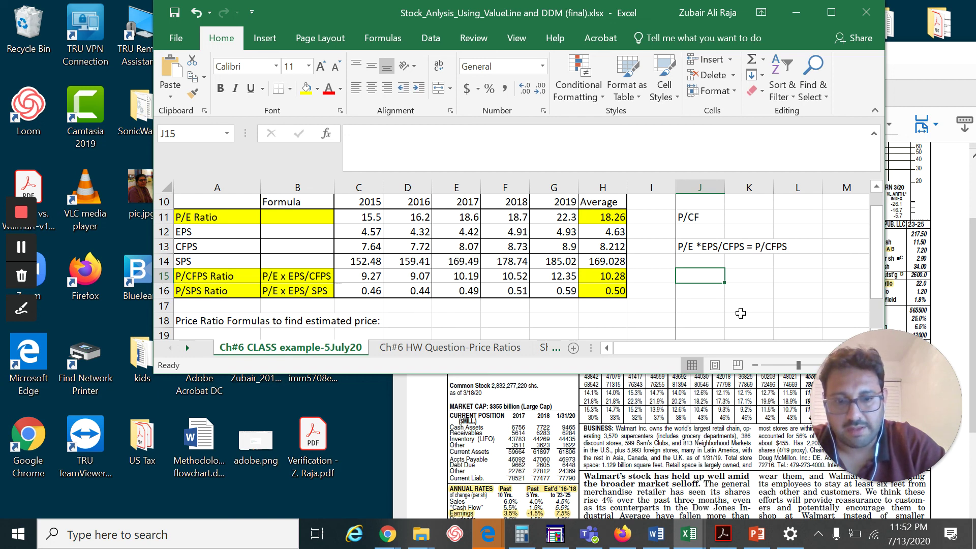
type("P/e")
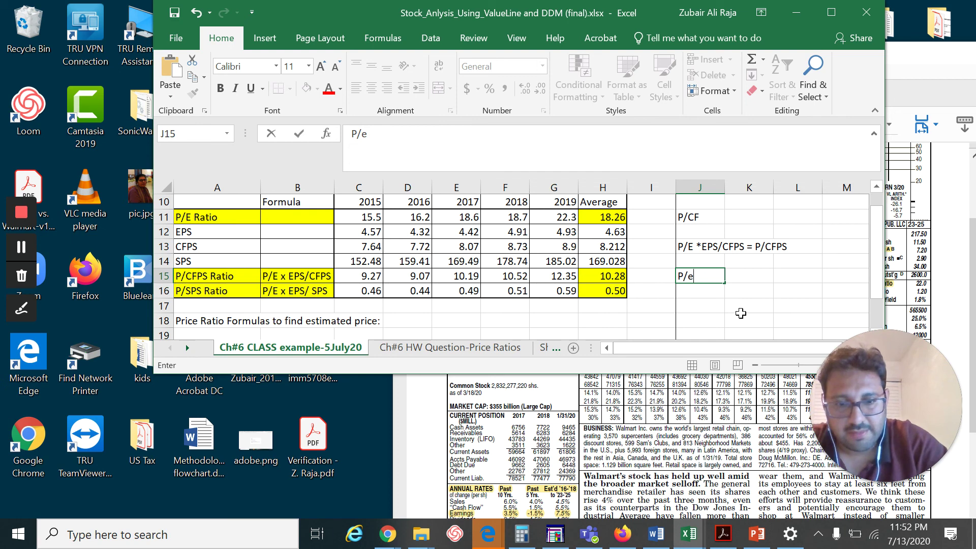
type("*")
key("BackSpace")
key("BackSpace")
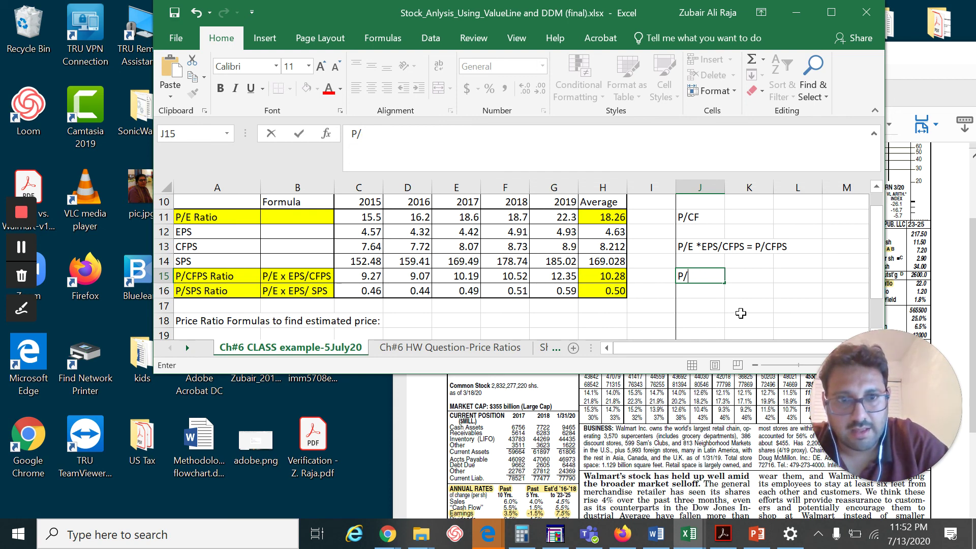
type("E*E")
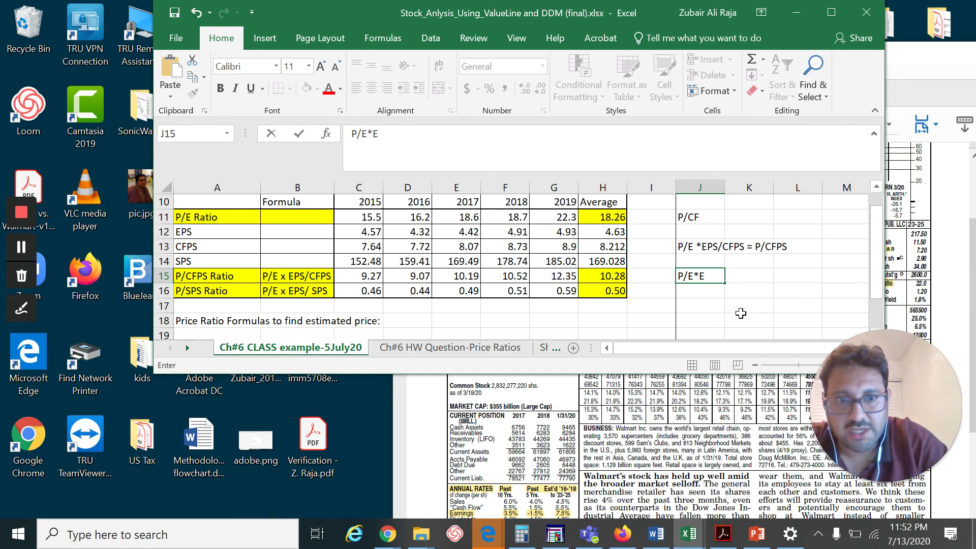
type("PS")
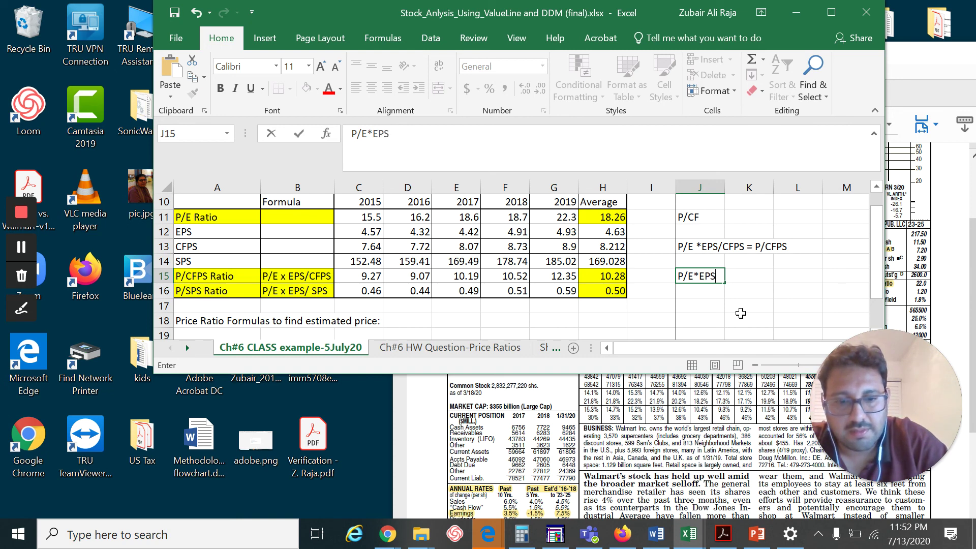
type("/SPS")
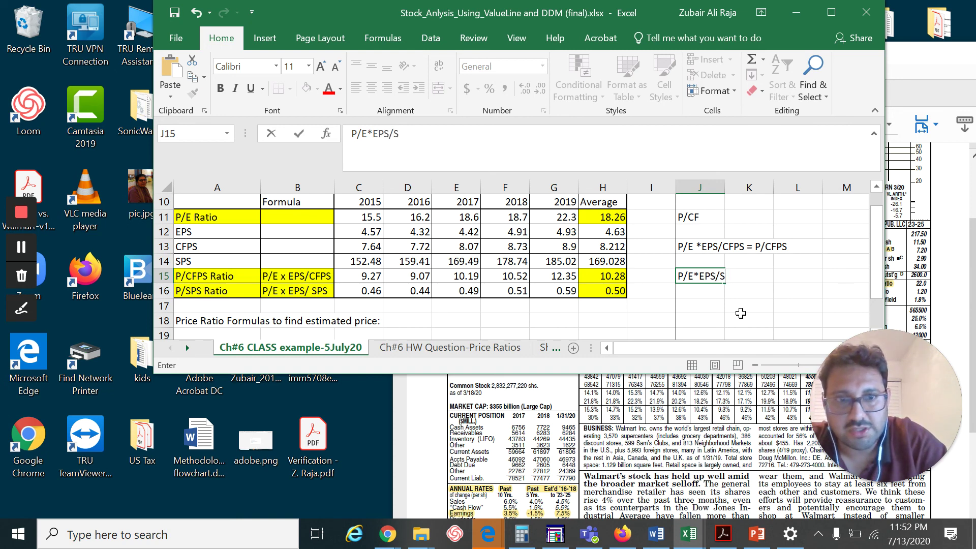
left_click(707, 276)
double_click(701, 276)
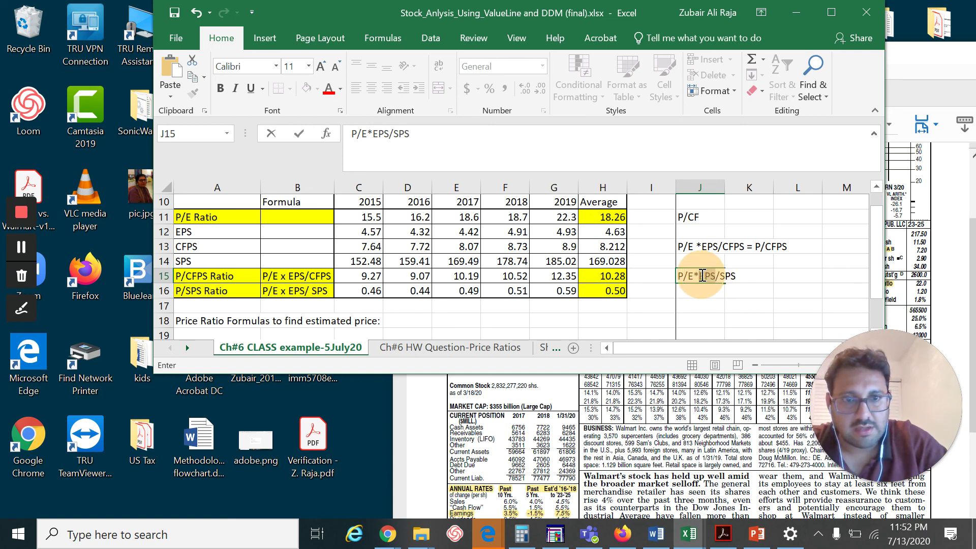
double_click(689, 277)
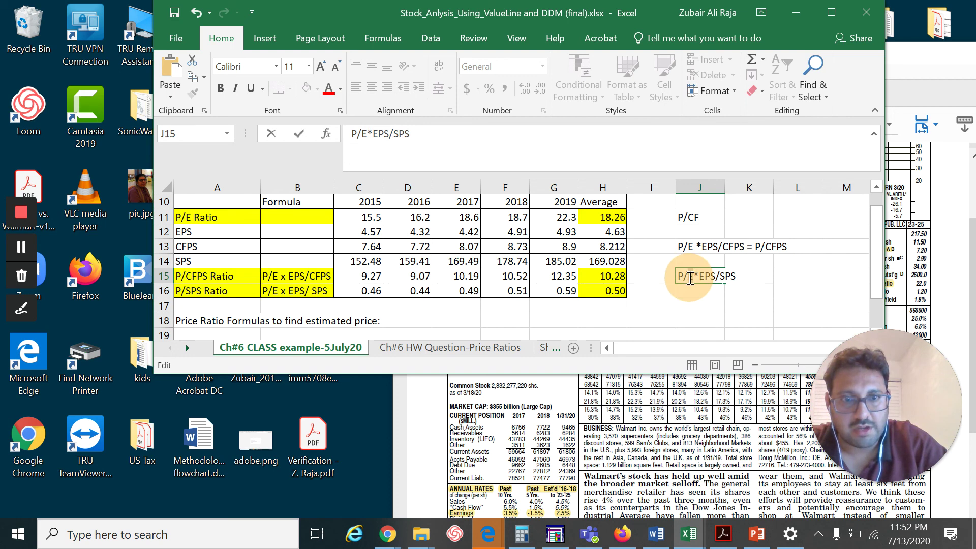
left_click(736, 274)
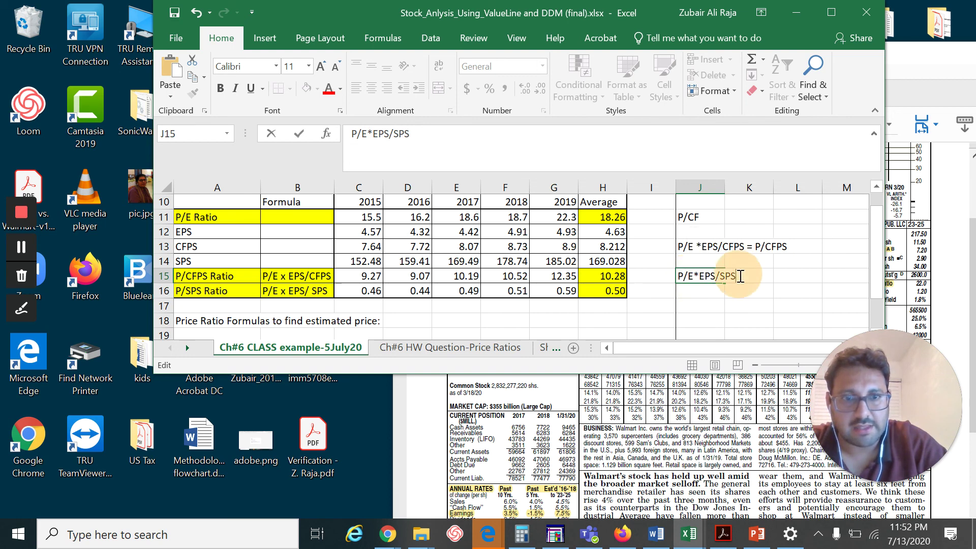
type("=")
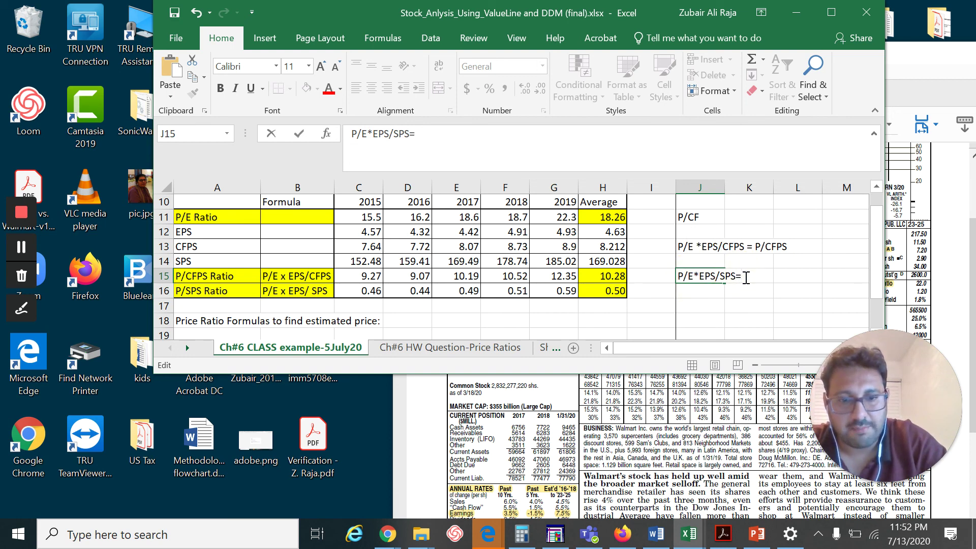
type("P/")
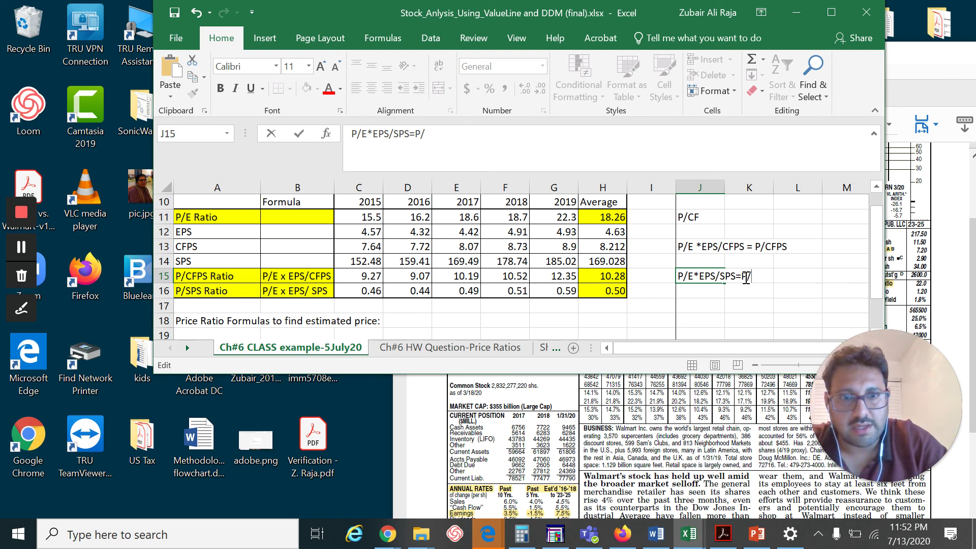
type("SP")
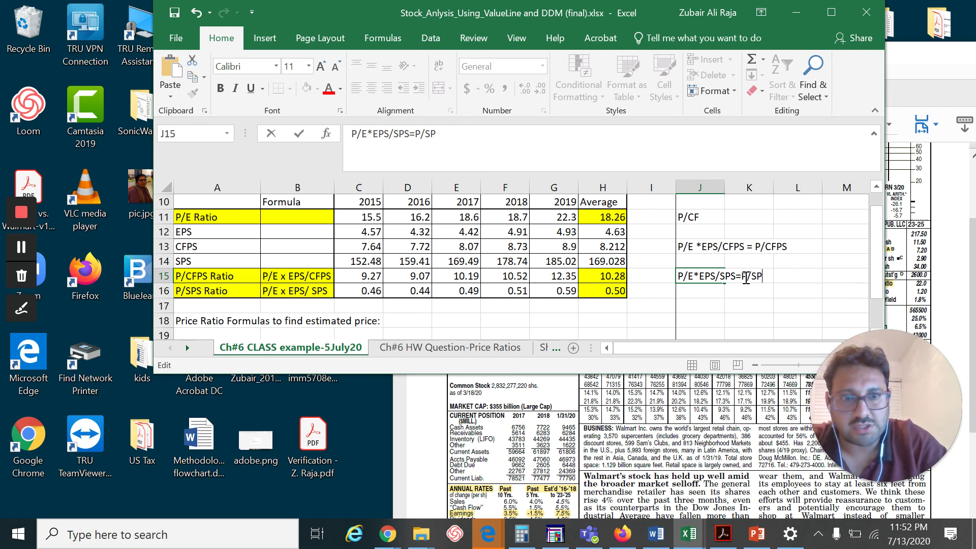
type("S")
key("Return")
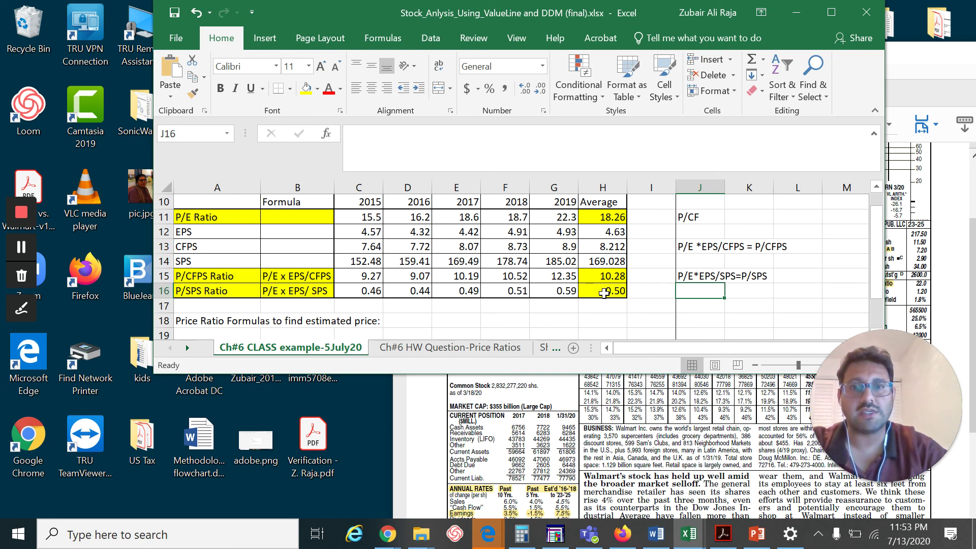
Start the expected-price formula in H18 as =0.5*, declining Excel's suggested correction.
left_click(604, 318)
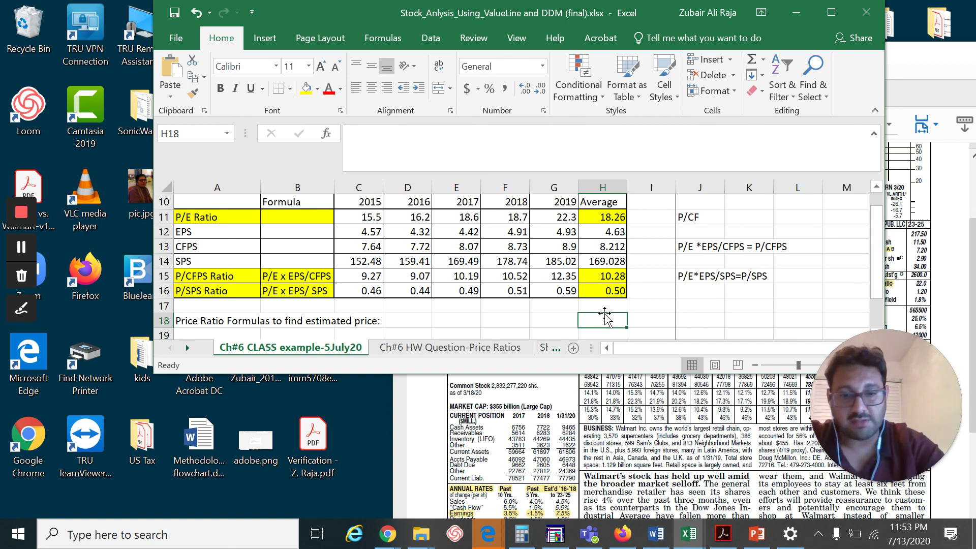
type("0.5")
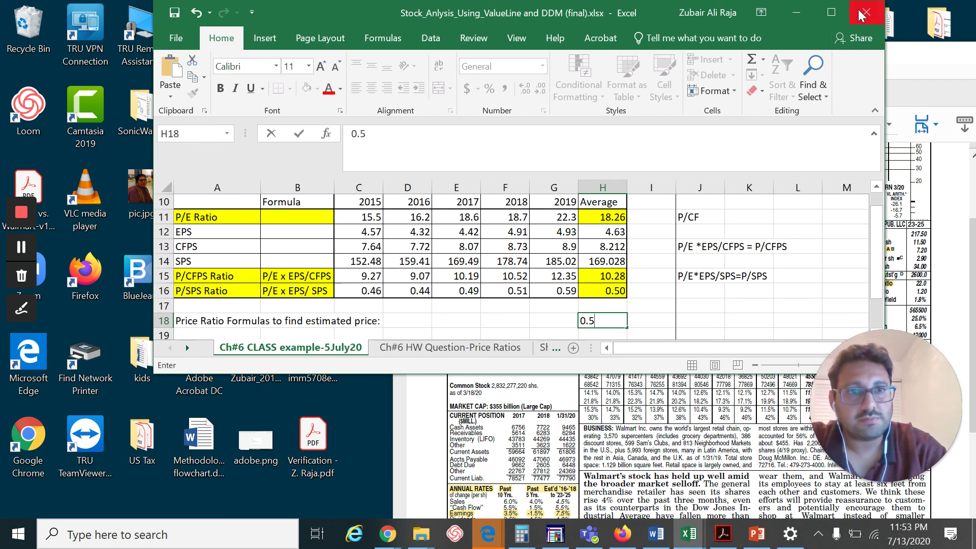
left_click(835, 10)
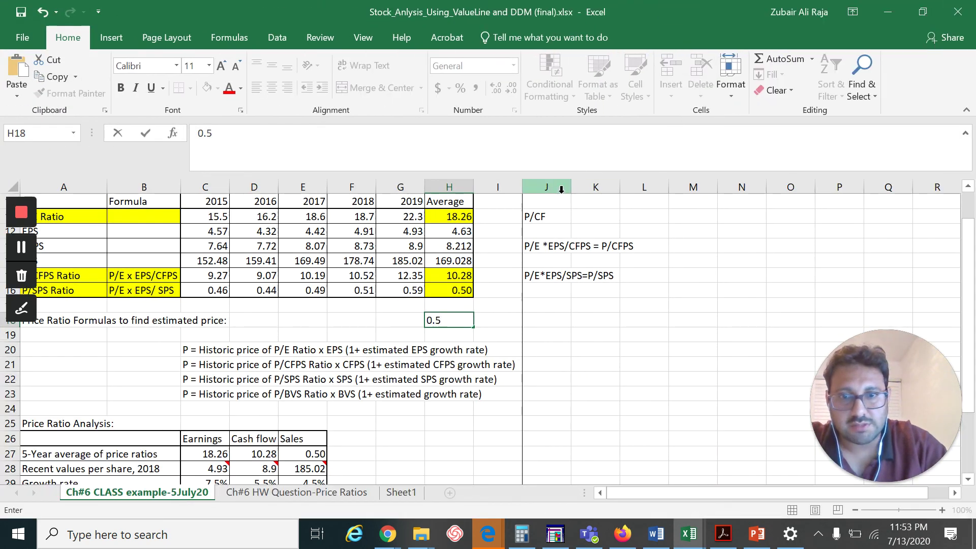
key("BackSpace")
key("BackSpace")
key("BackSpace")
type("=")
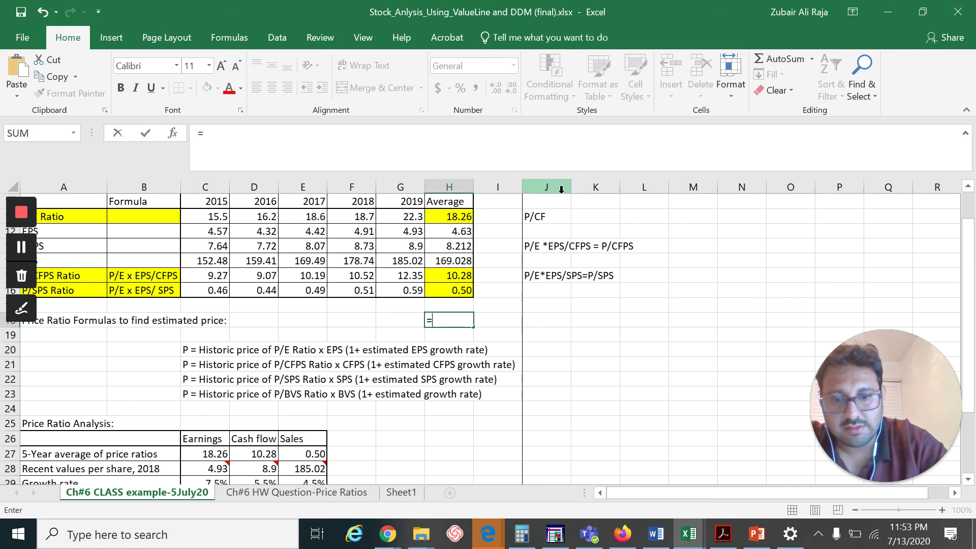
type("0.5")
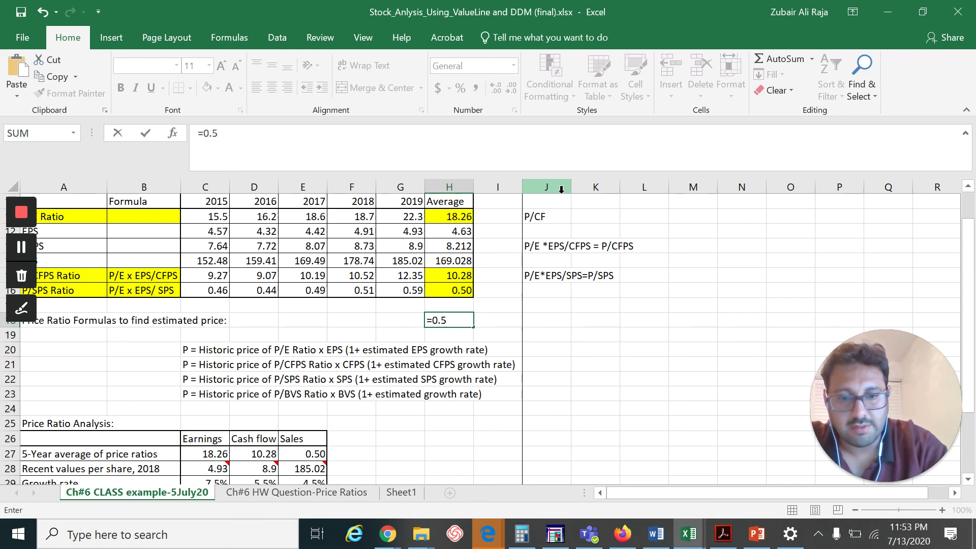
type("*(1")
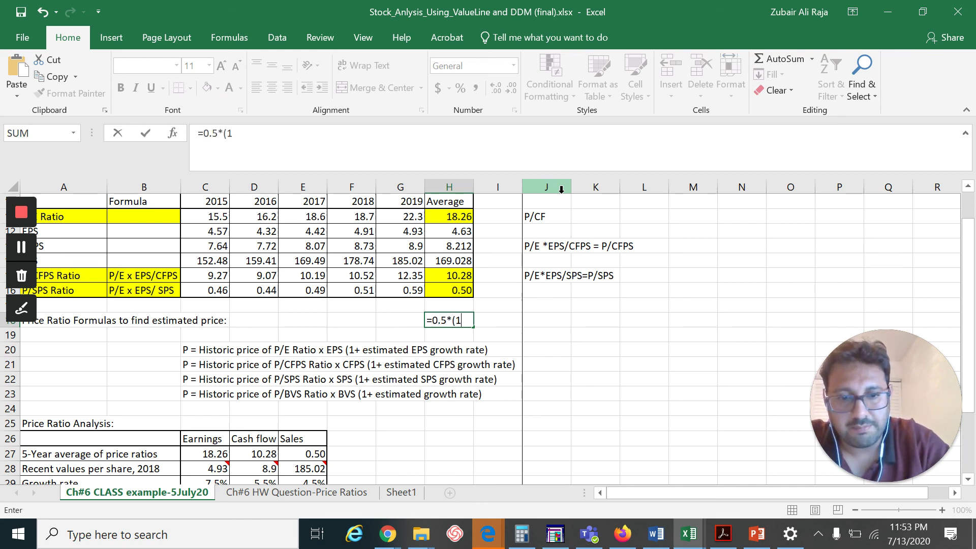
key("Return")
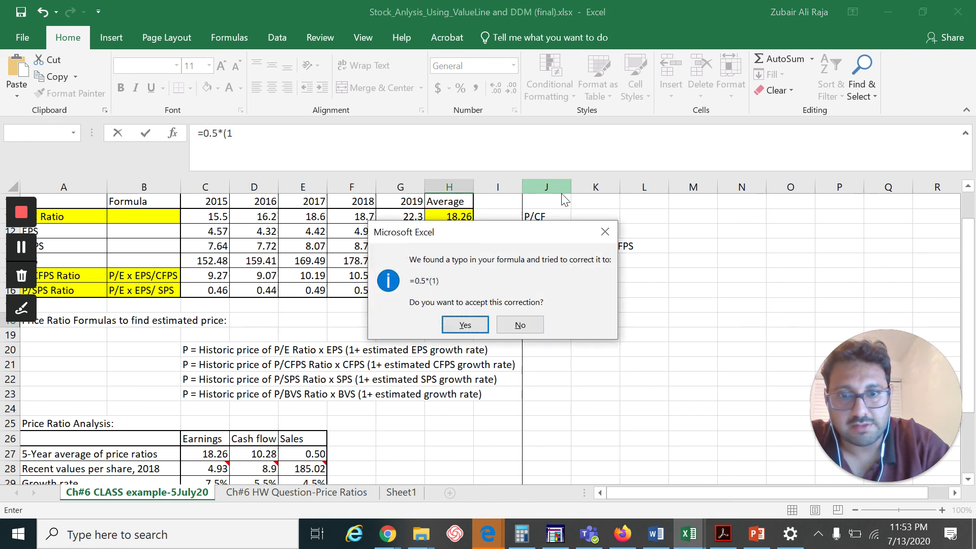
key("n")
key("Return")
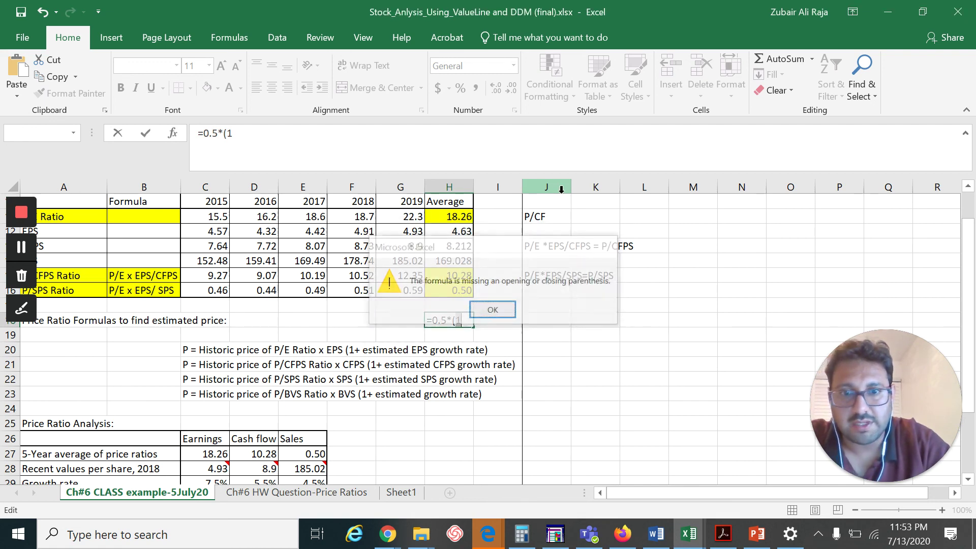
key("BackSpace")
key("BackSpace")
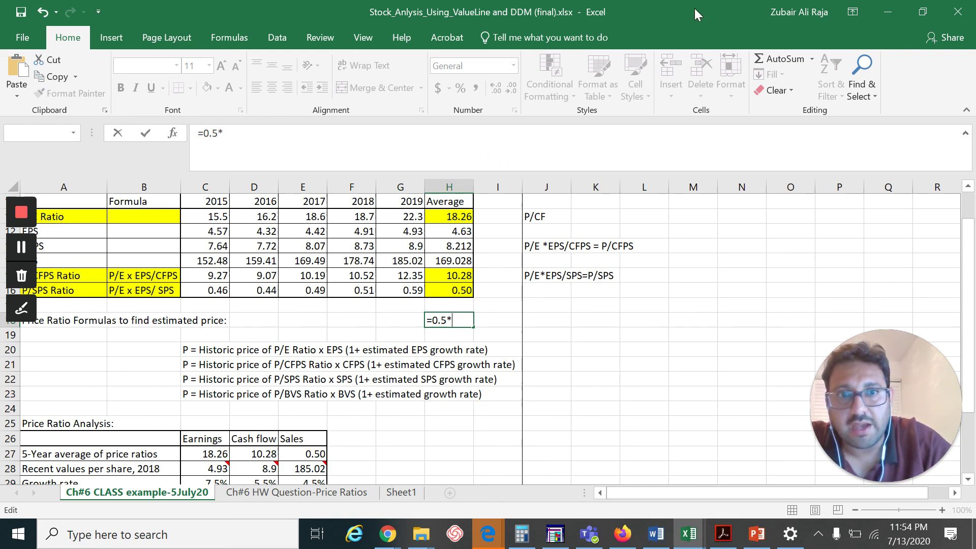
Shrink the Excel window and extend the H18 formula to =0.5*185.02*(1+.
left_click_drag(700, 9, 729, 14)
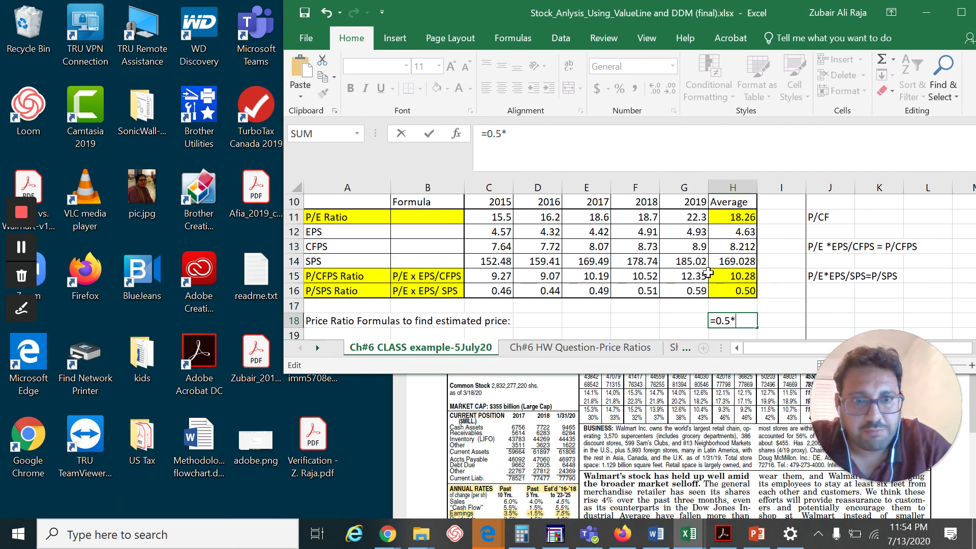
type("1")
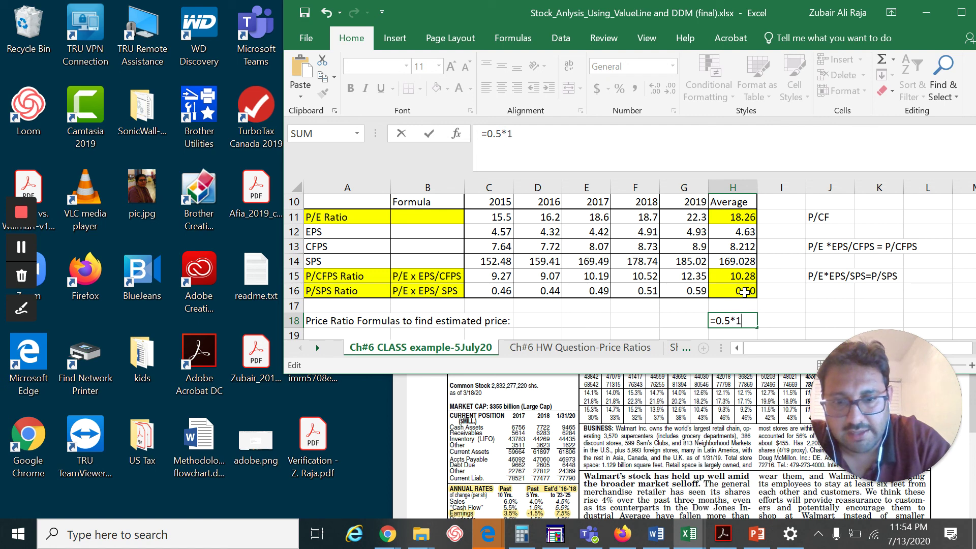
type("85.0")
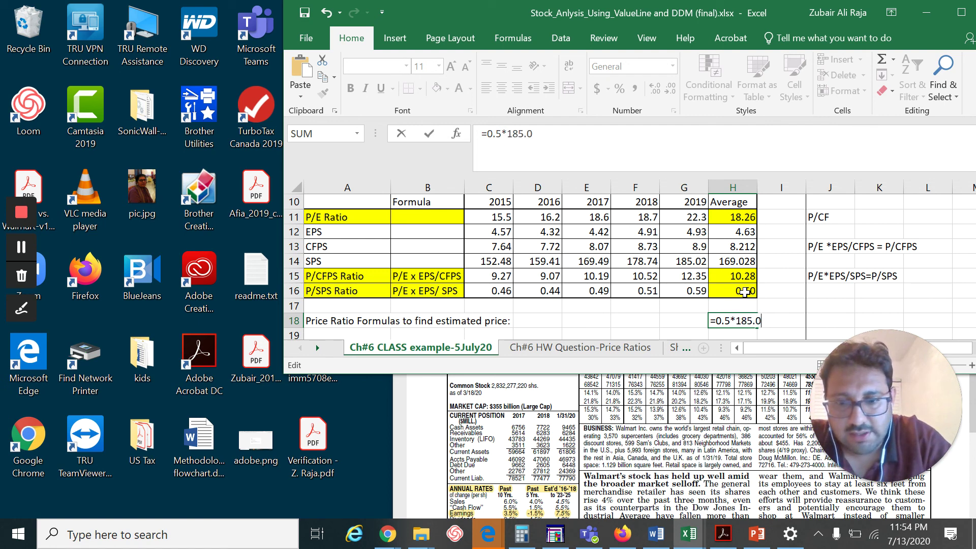
type("2")
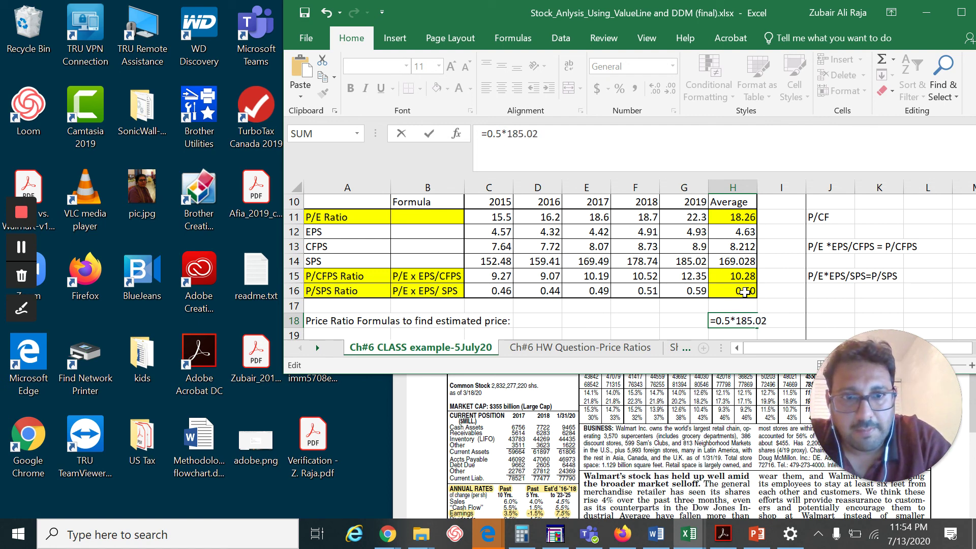
type("(")
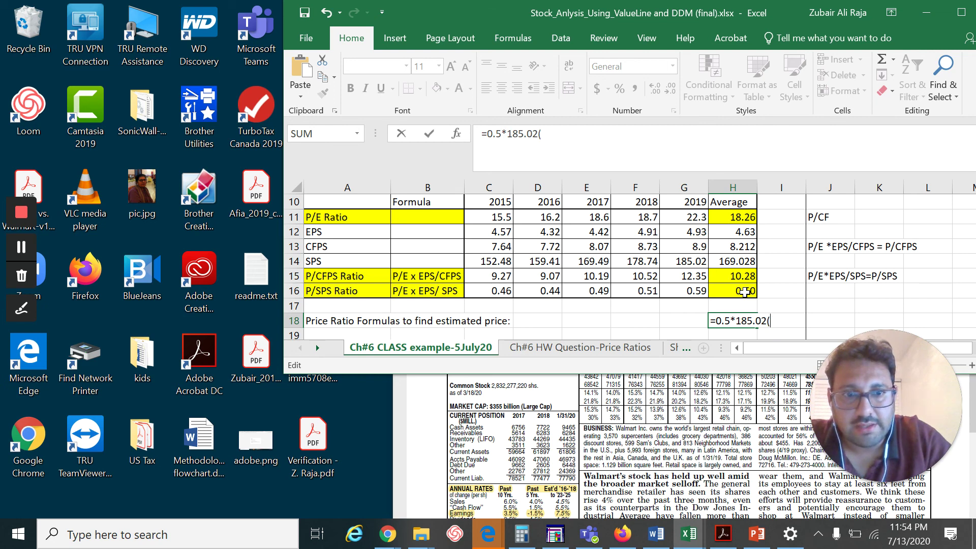
key("BackSpace")
type("*")
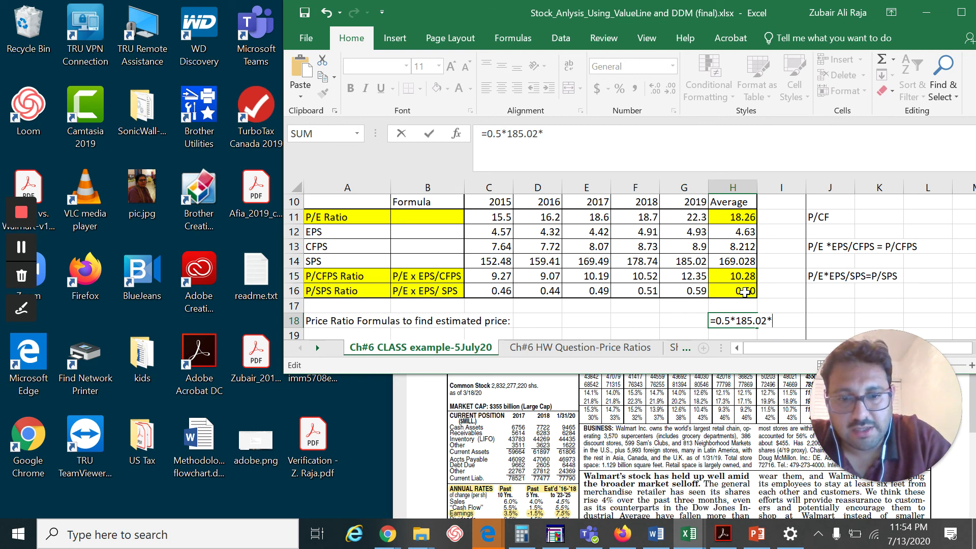
type("(1+")
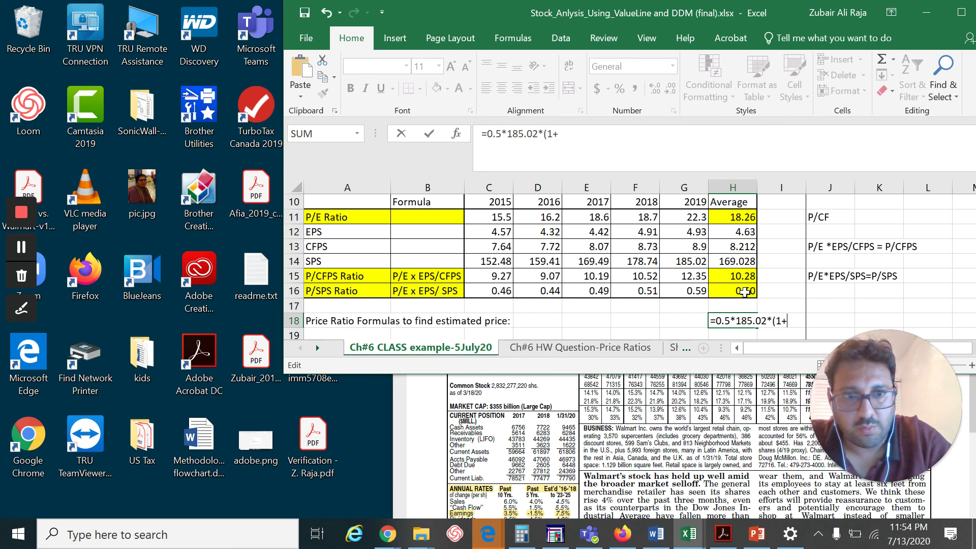
Check the annual ratios and growth rates in the maximized Walmart.pdf report, then return to Excel.
left_click(600, 437)
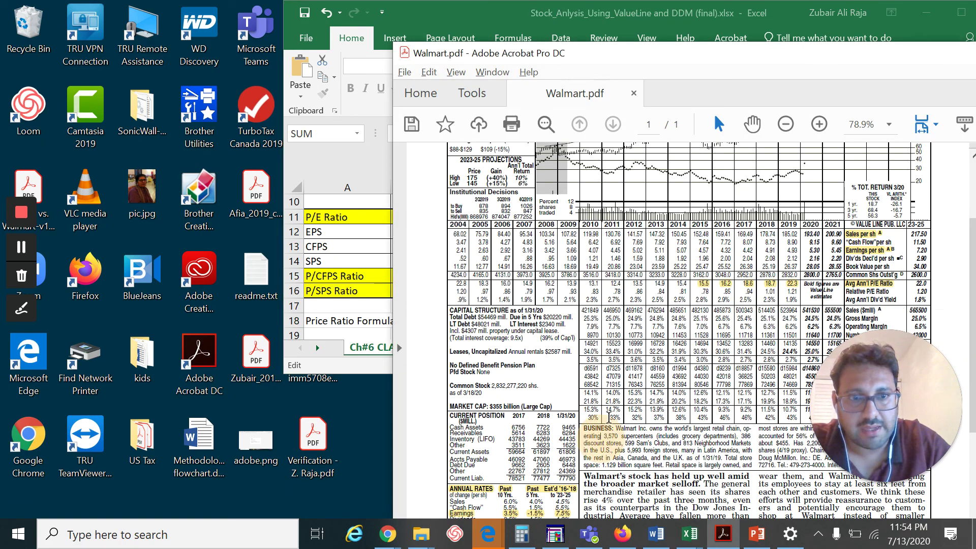
left_click(934, 51)
scroll(92, 414, "down", 5)
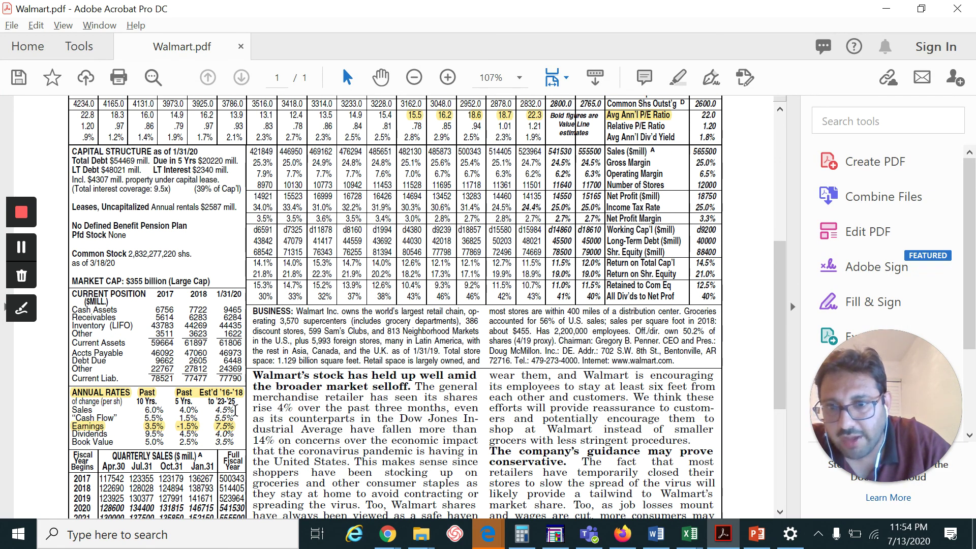
left_click(885, 11)
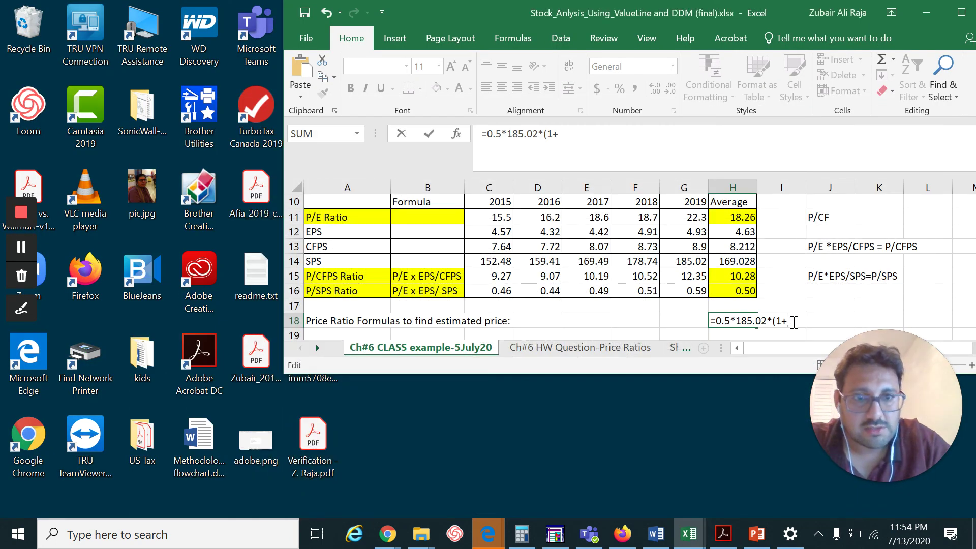
Complete H18 as =0.5*185.02*(1+0.045), giving 96.67295, and maximize the workbook window.
type("0.")
type("04")
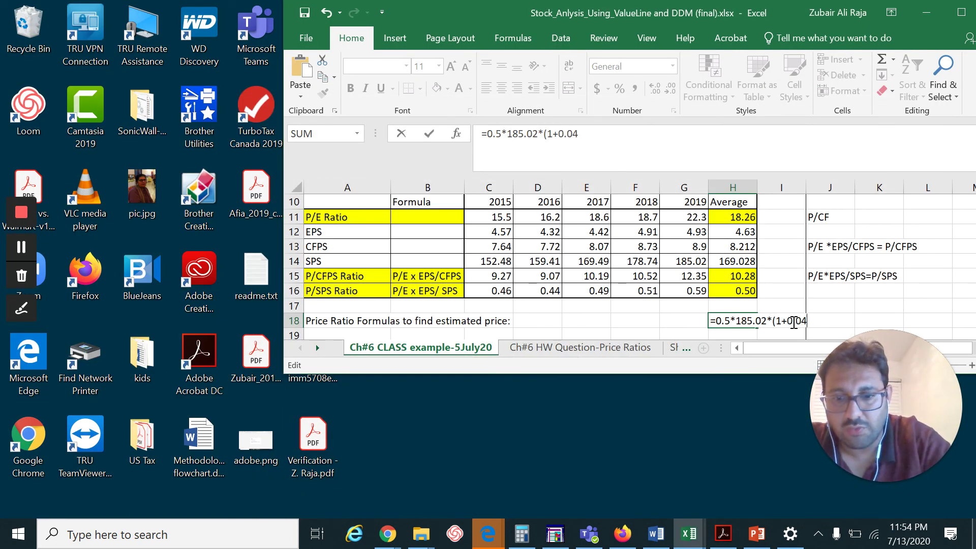
type("5)")
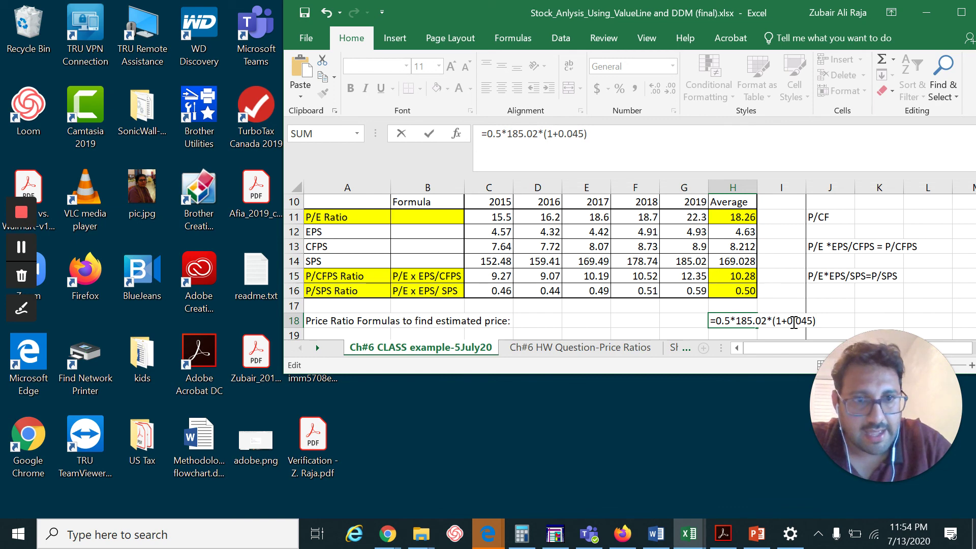
key("Return")
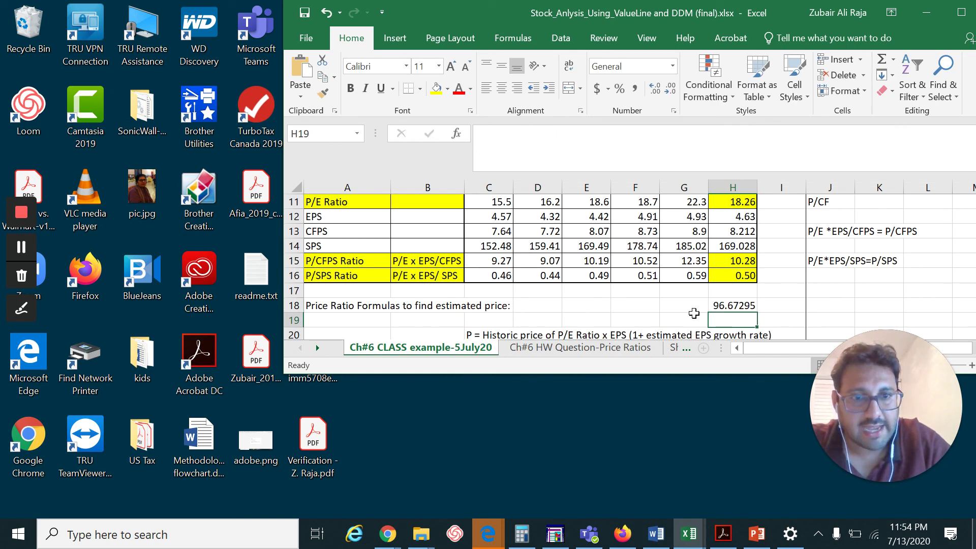
left_click(733, 306)
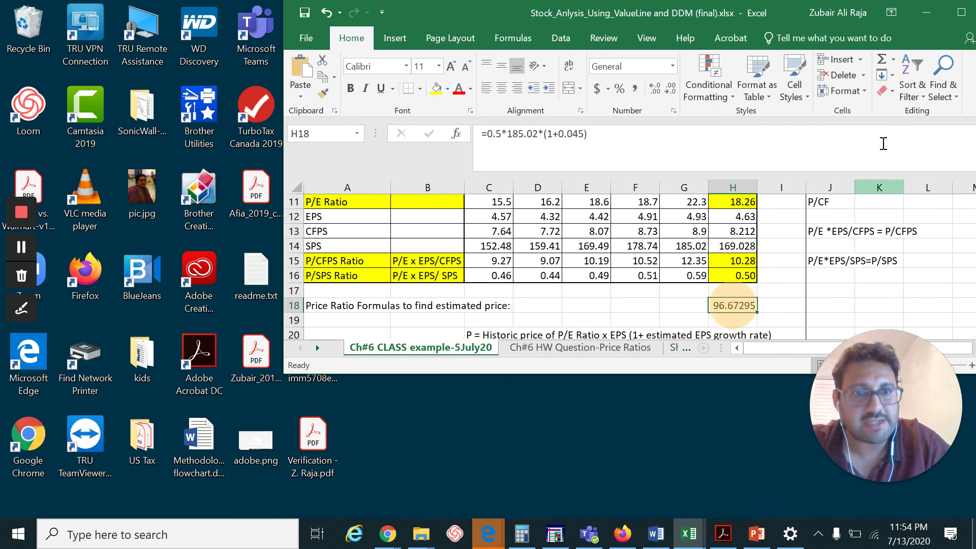
left_click(960, 12)
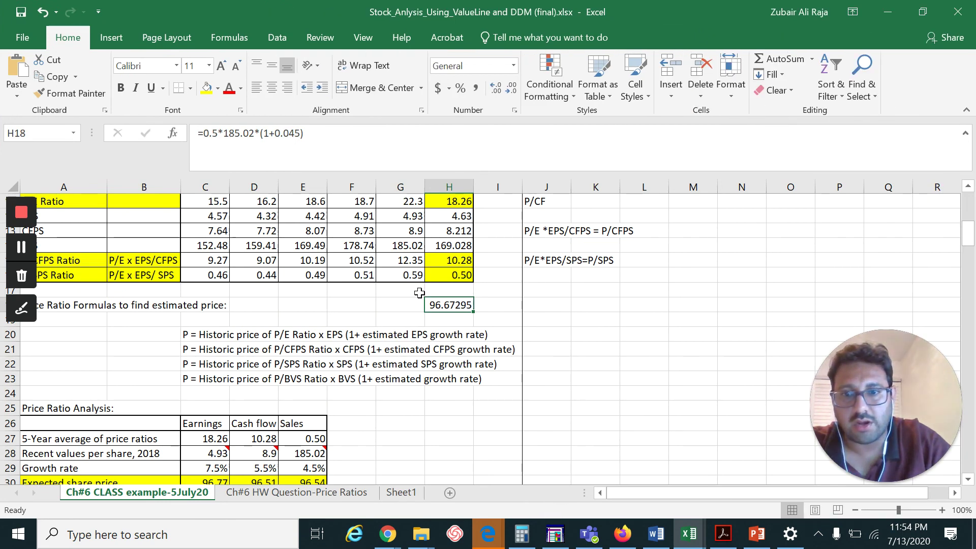
scroll(420, 292, "down", 2)
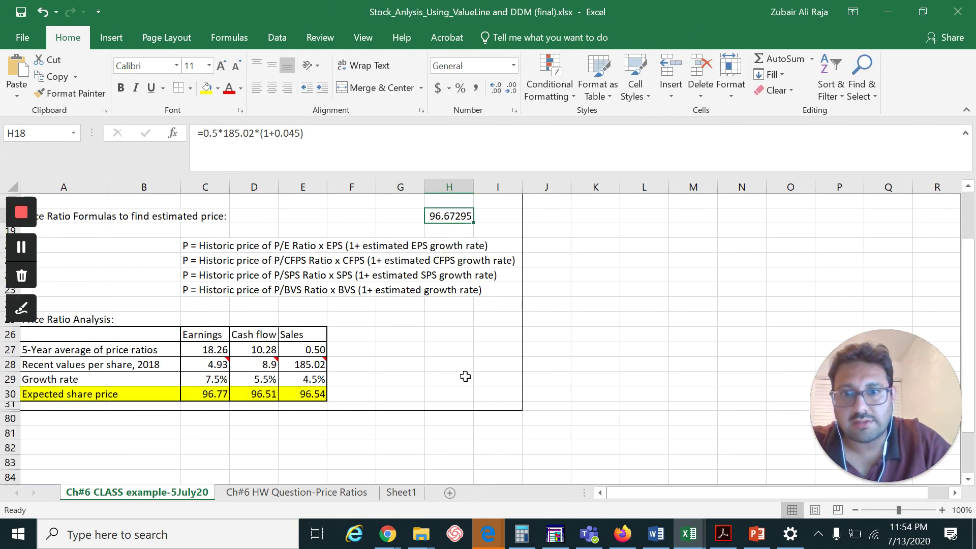
scroll(465, 376, "up", 2)
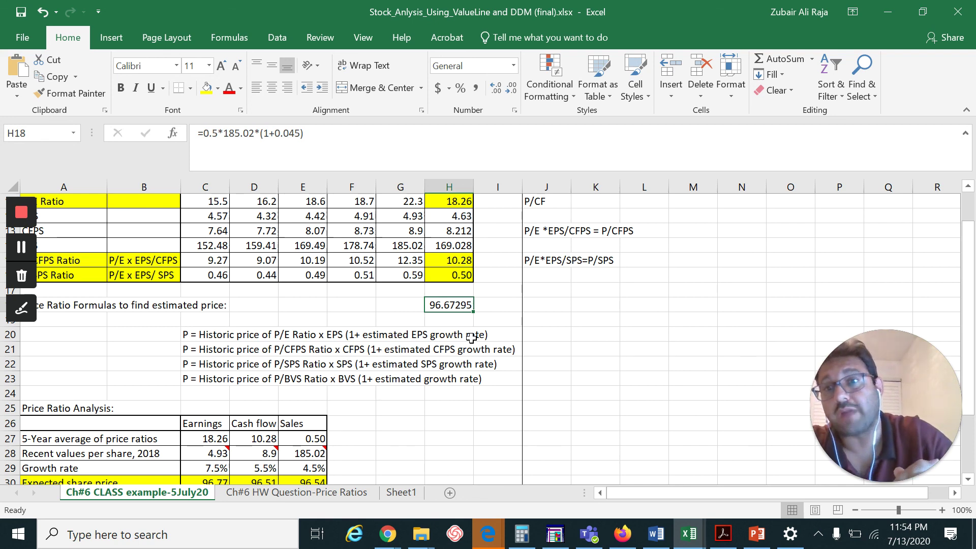
scroll(471, 337, "down", 2)
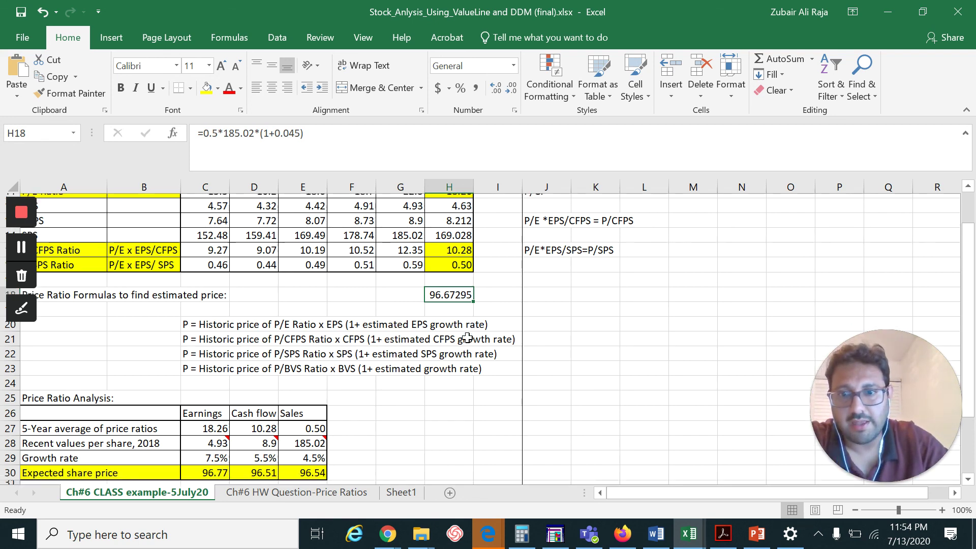
left_click(308, 397)
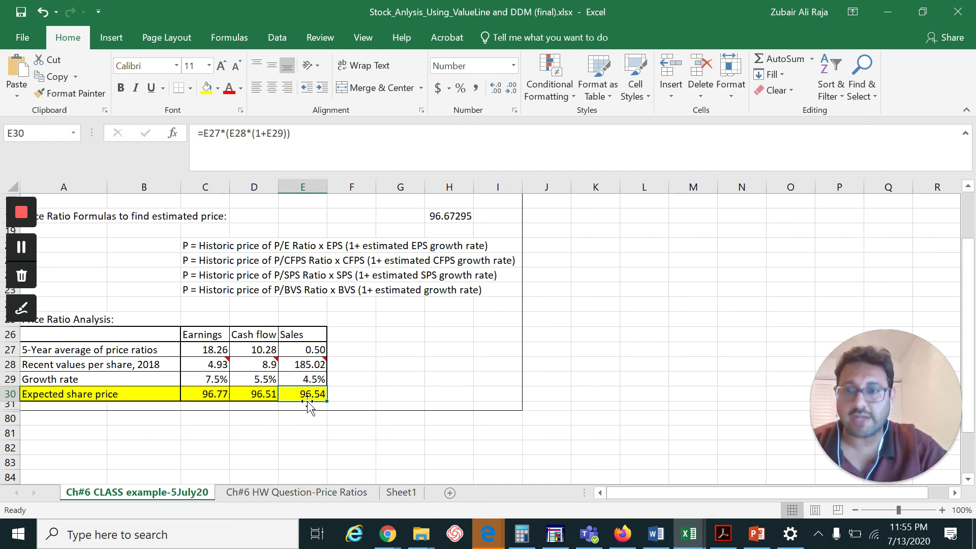
scroll(314, 413, "up", 1)
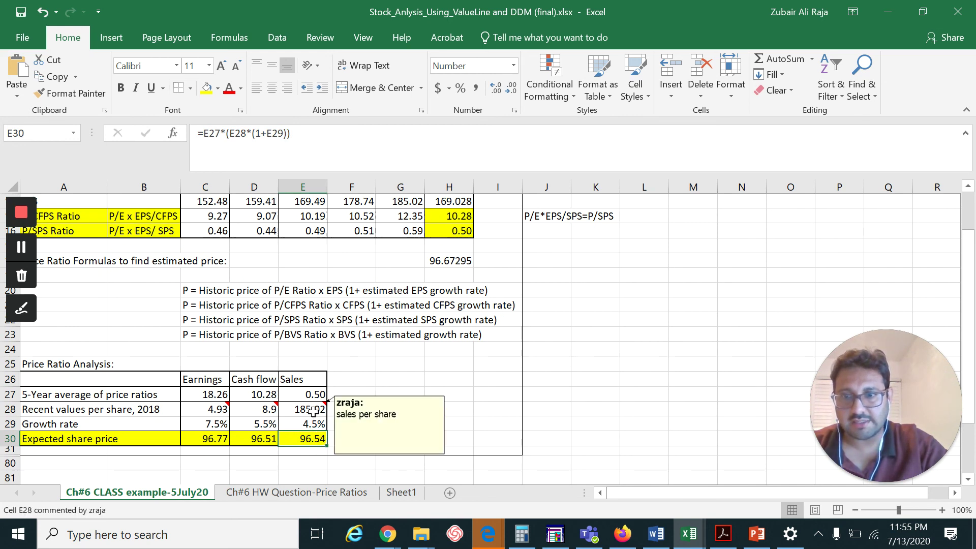
left_click(313, 411)
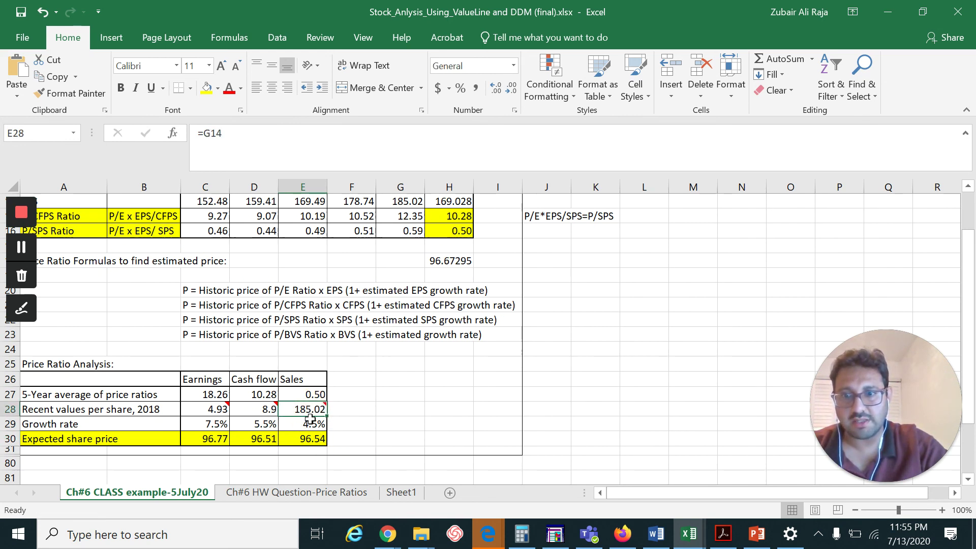
left_click(320, 426)
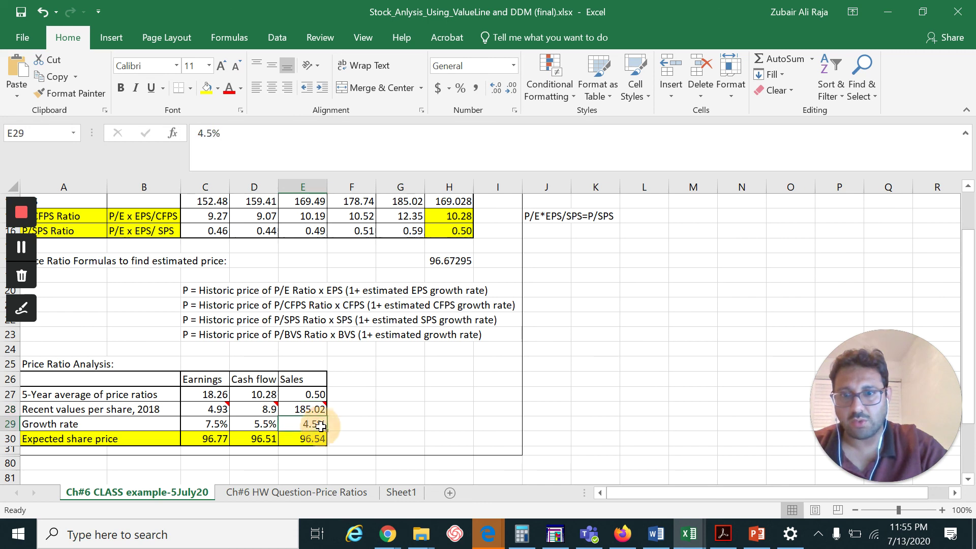
left_click(311, 393)
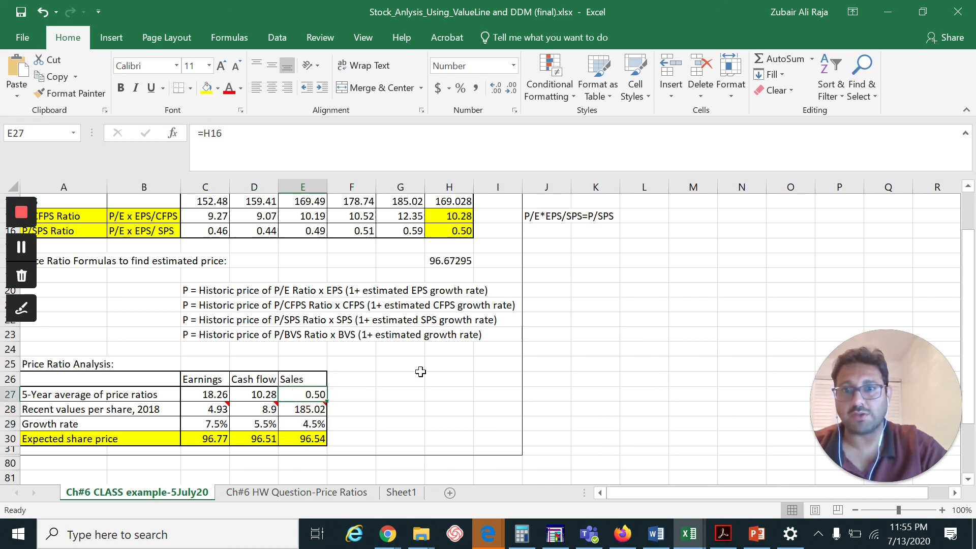
left_click(456, 260)
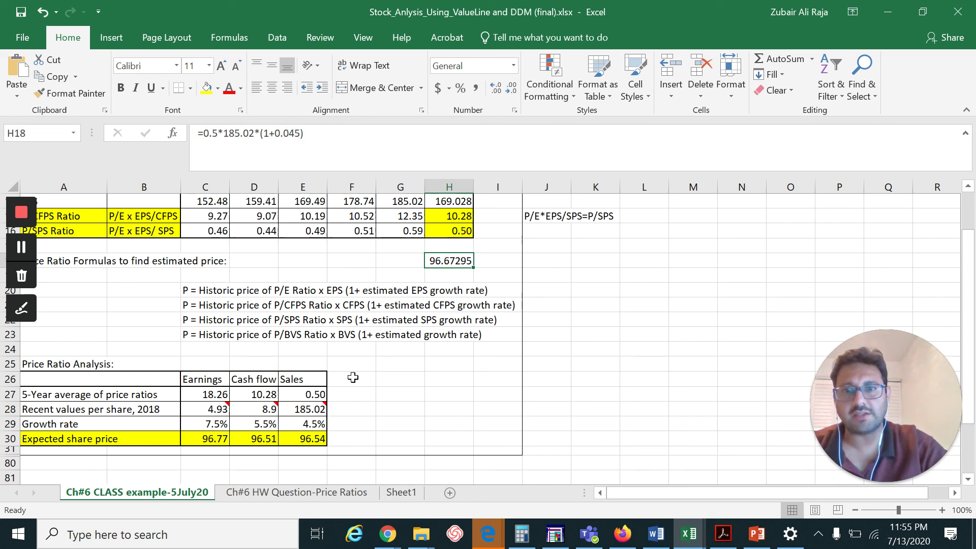
left_click(315, 392)
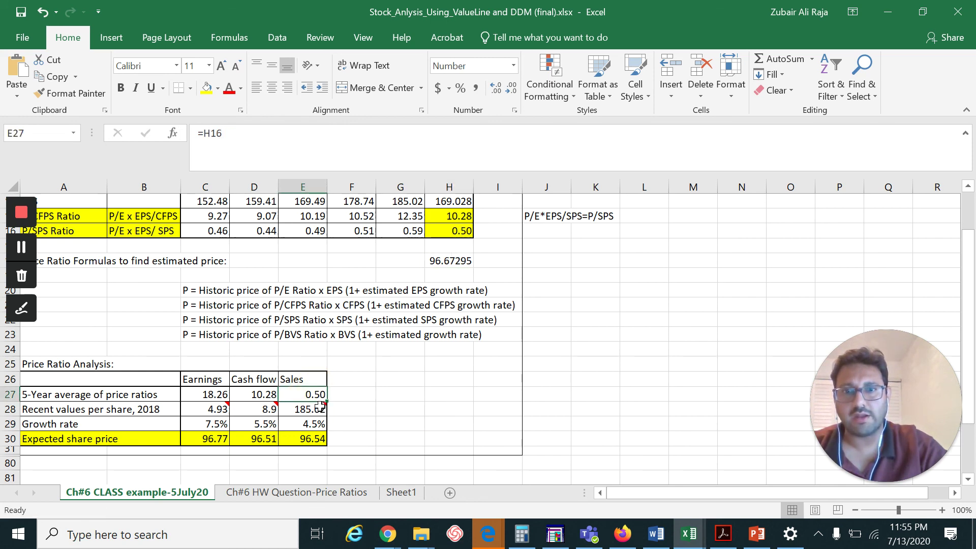
left_click(317, 409)
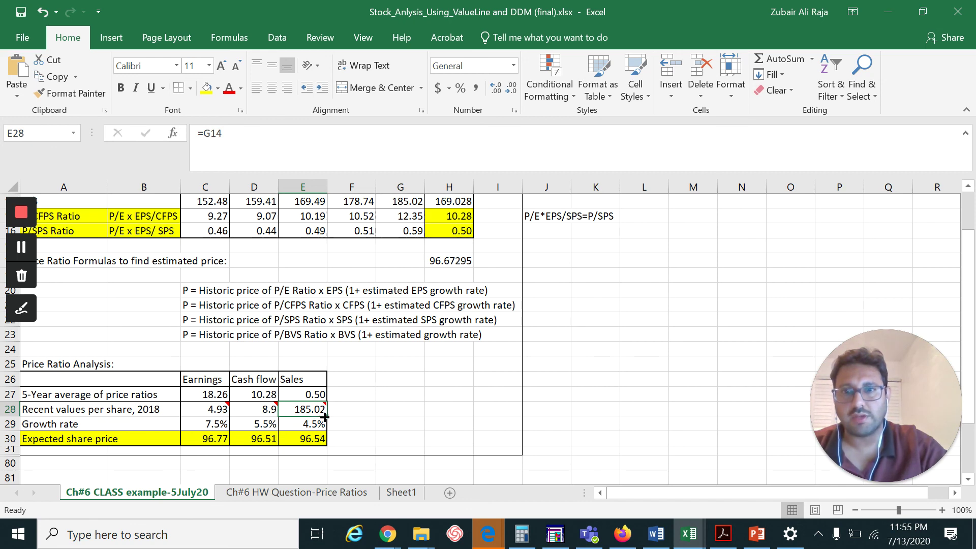
scroll(362, 397, "up", 1)
scroll(348, 406, "down", 2)
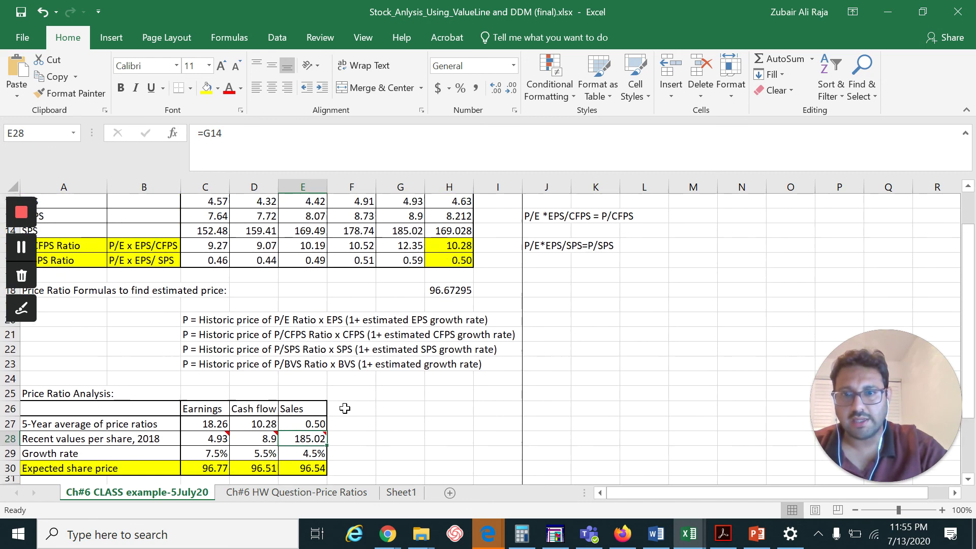
left_click(311, 381)
scroll(395, 386, "up", 1)
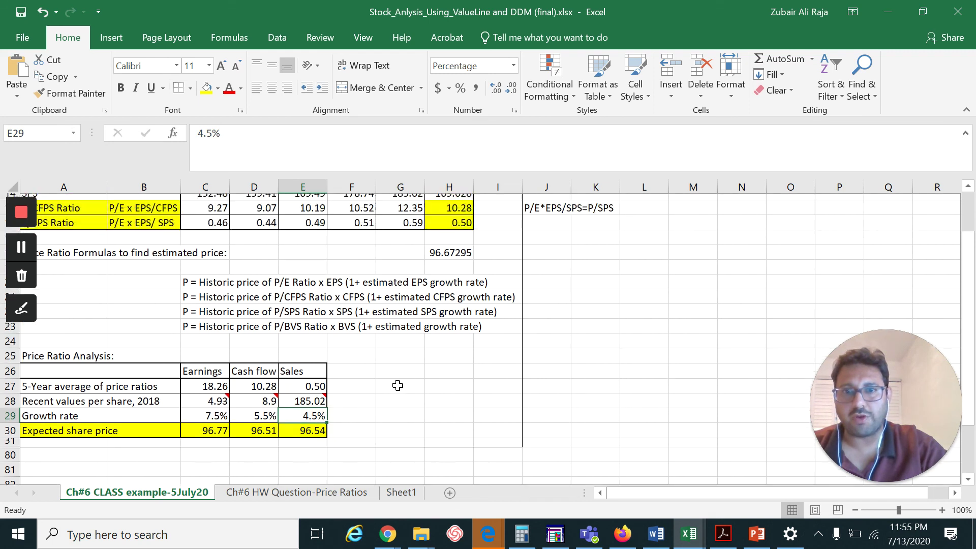
left_click(311, 442)
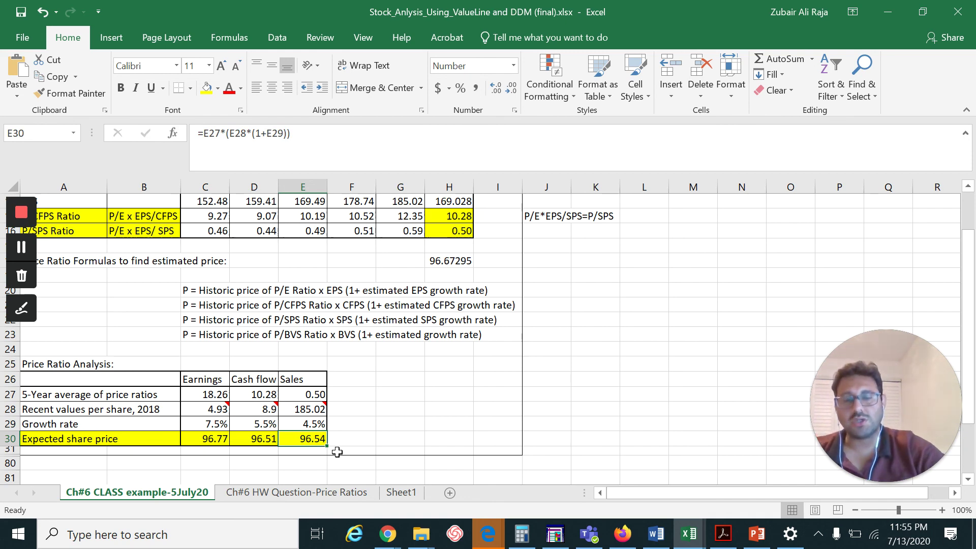
scroll(336, 451, "up", 3)
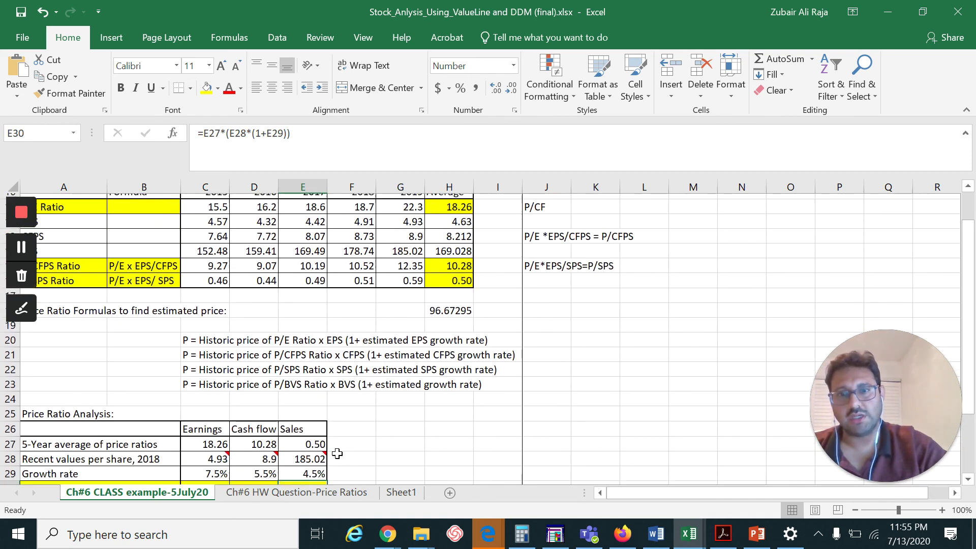
scroll(206, 376, "down", 2)
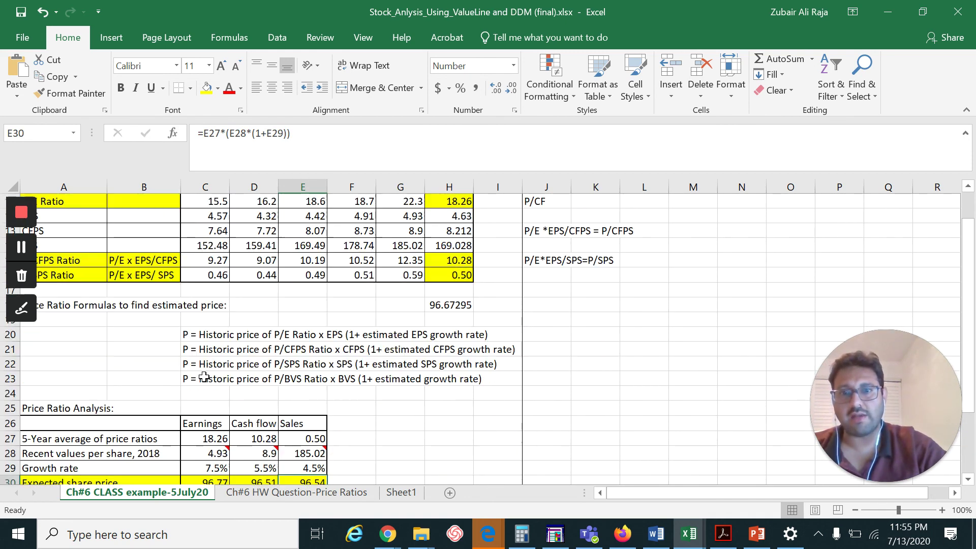
scroll(210, 369, "down", 1)
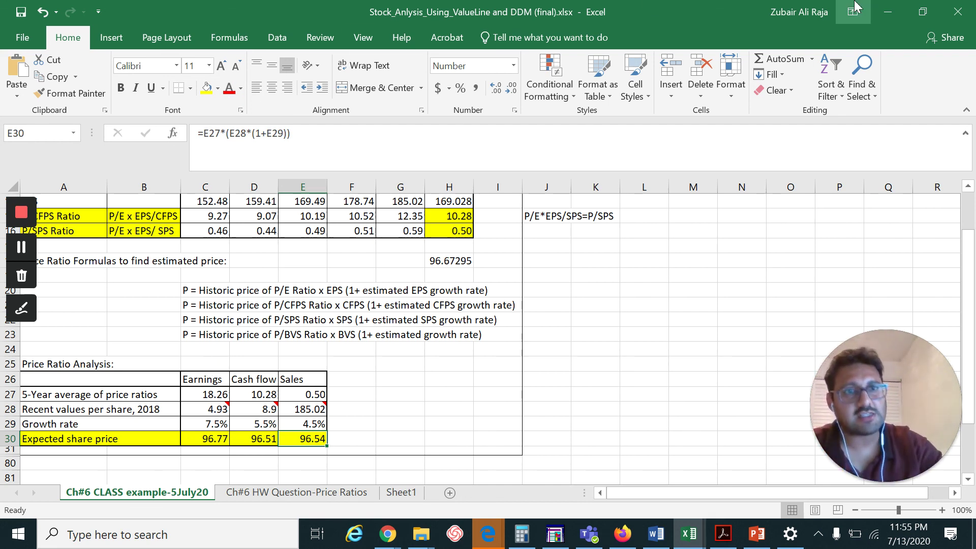
Play Price-Ratio-Analysis-All.pptx as a slide show and advance to slide 9 with prices 96.51 and 96.54.
left_click(890, 14)
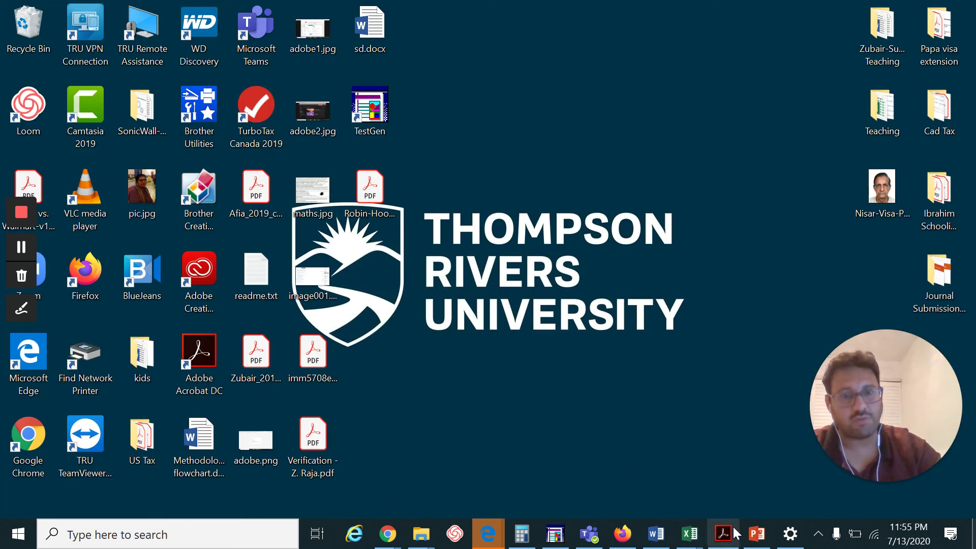
left_click(756, 533)
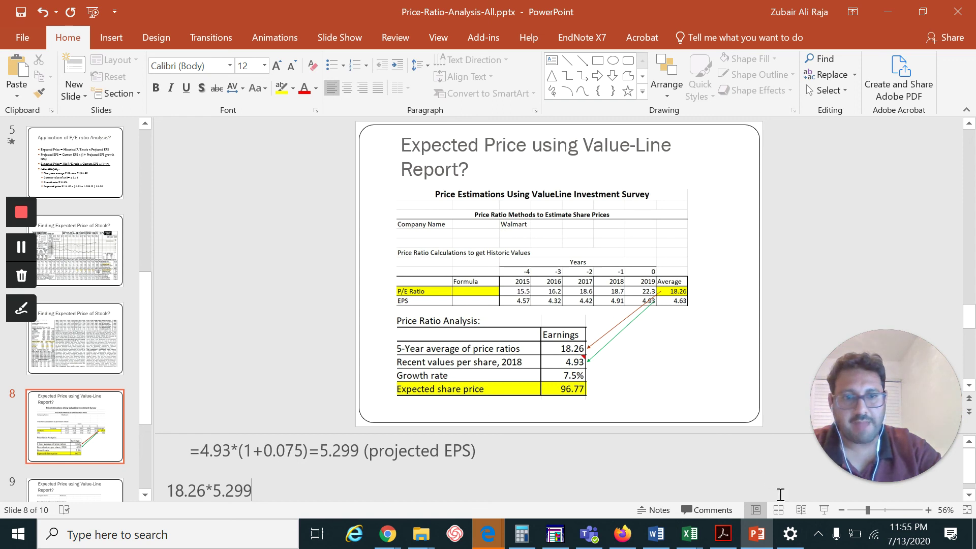
left_click(824, 510)
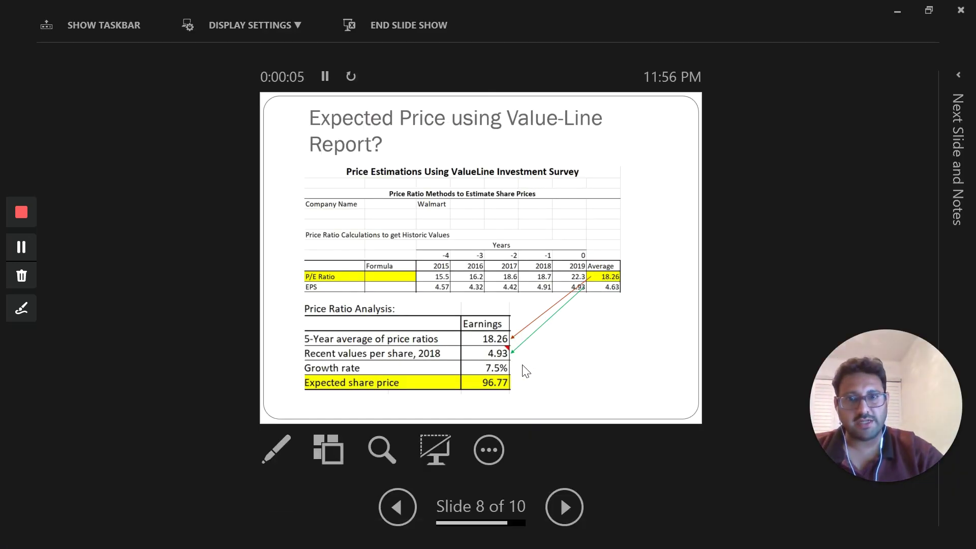
key("Right")
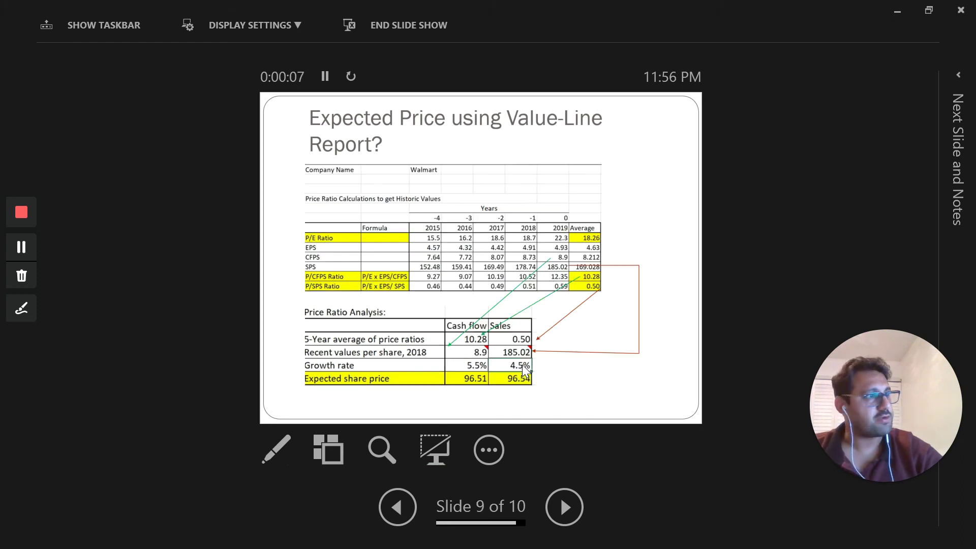